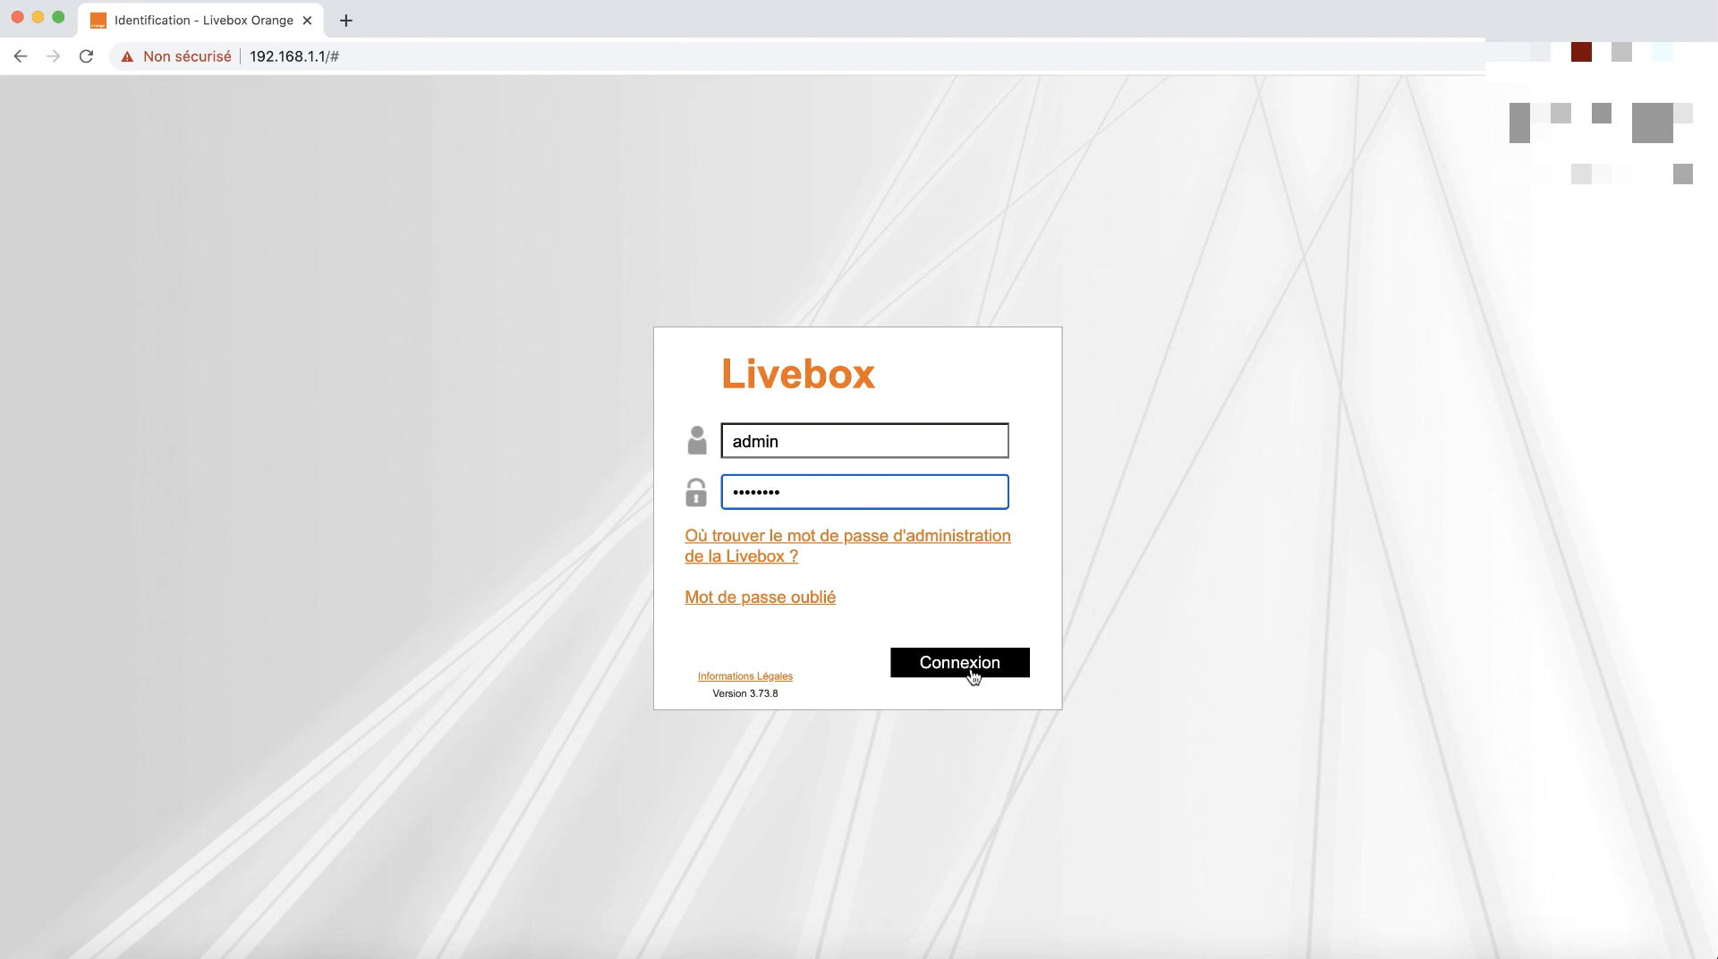
Sign in to the Livebox and open Paramètres avancés, briefly visiting the Mot de passe page.
{"action": "left_click", "coordinate": [973, 673]}
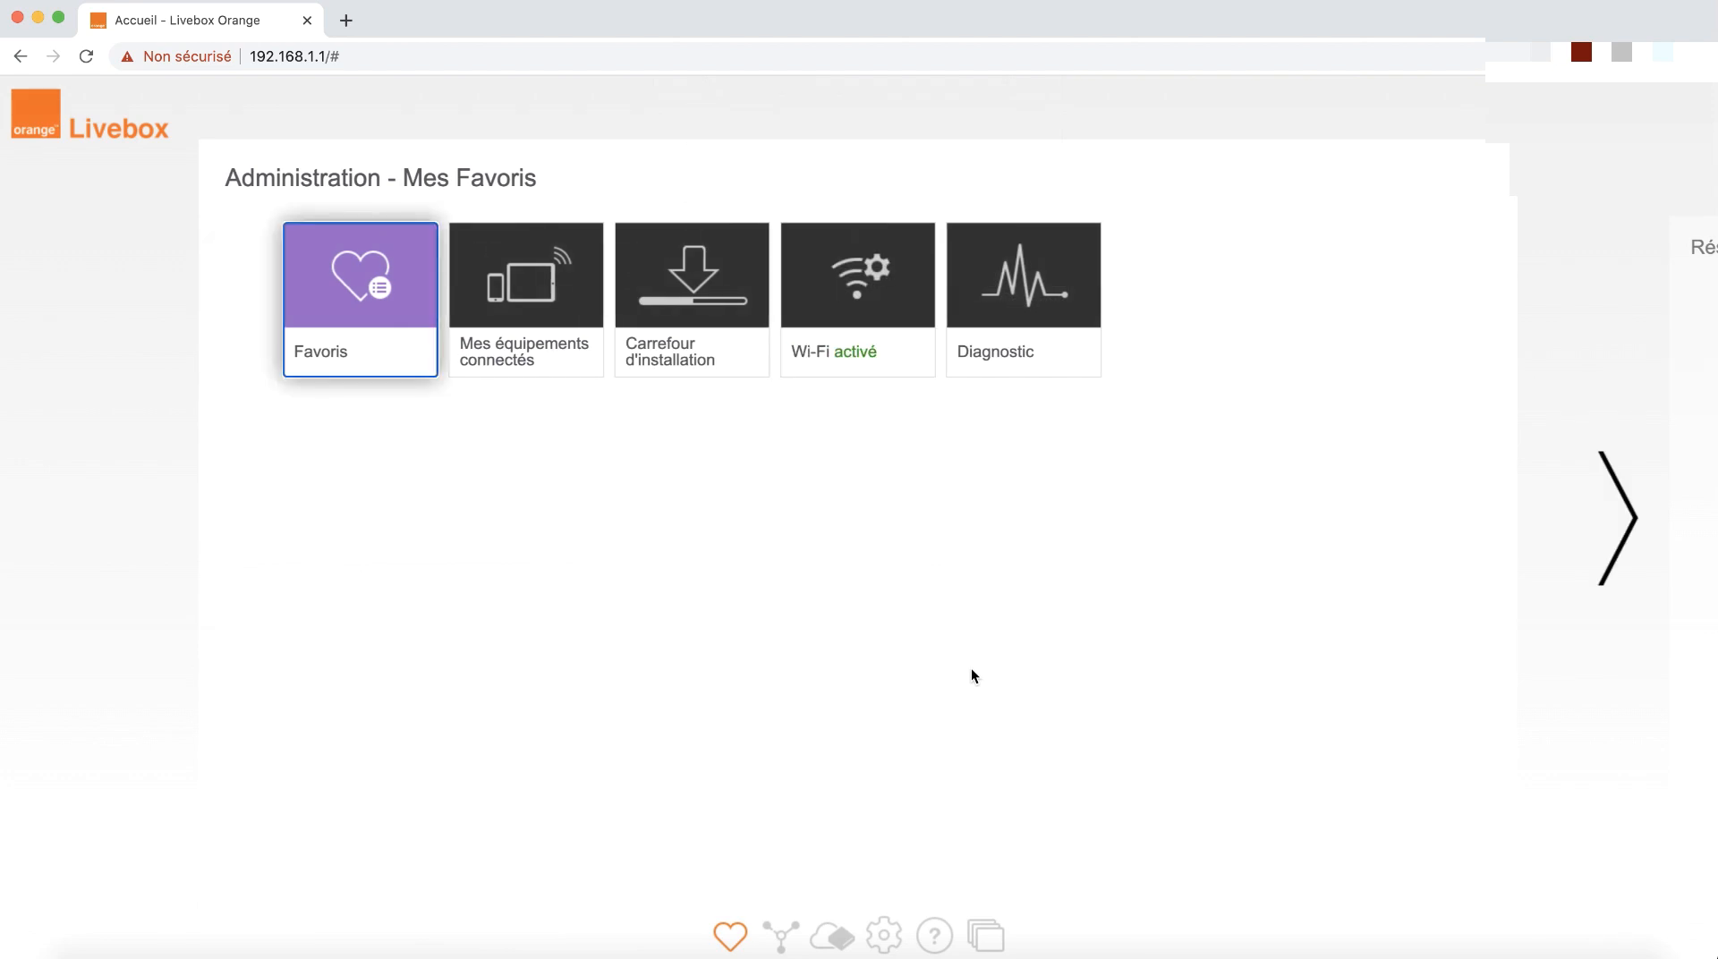
{"action": "left_click", "coordinate": [893, 937]}
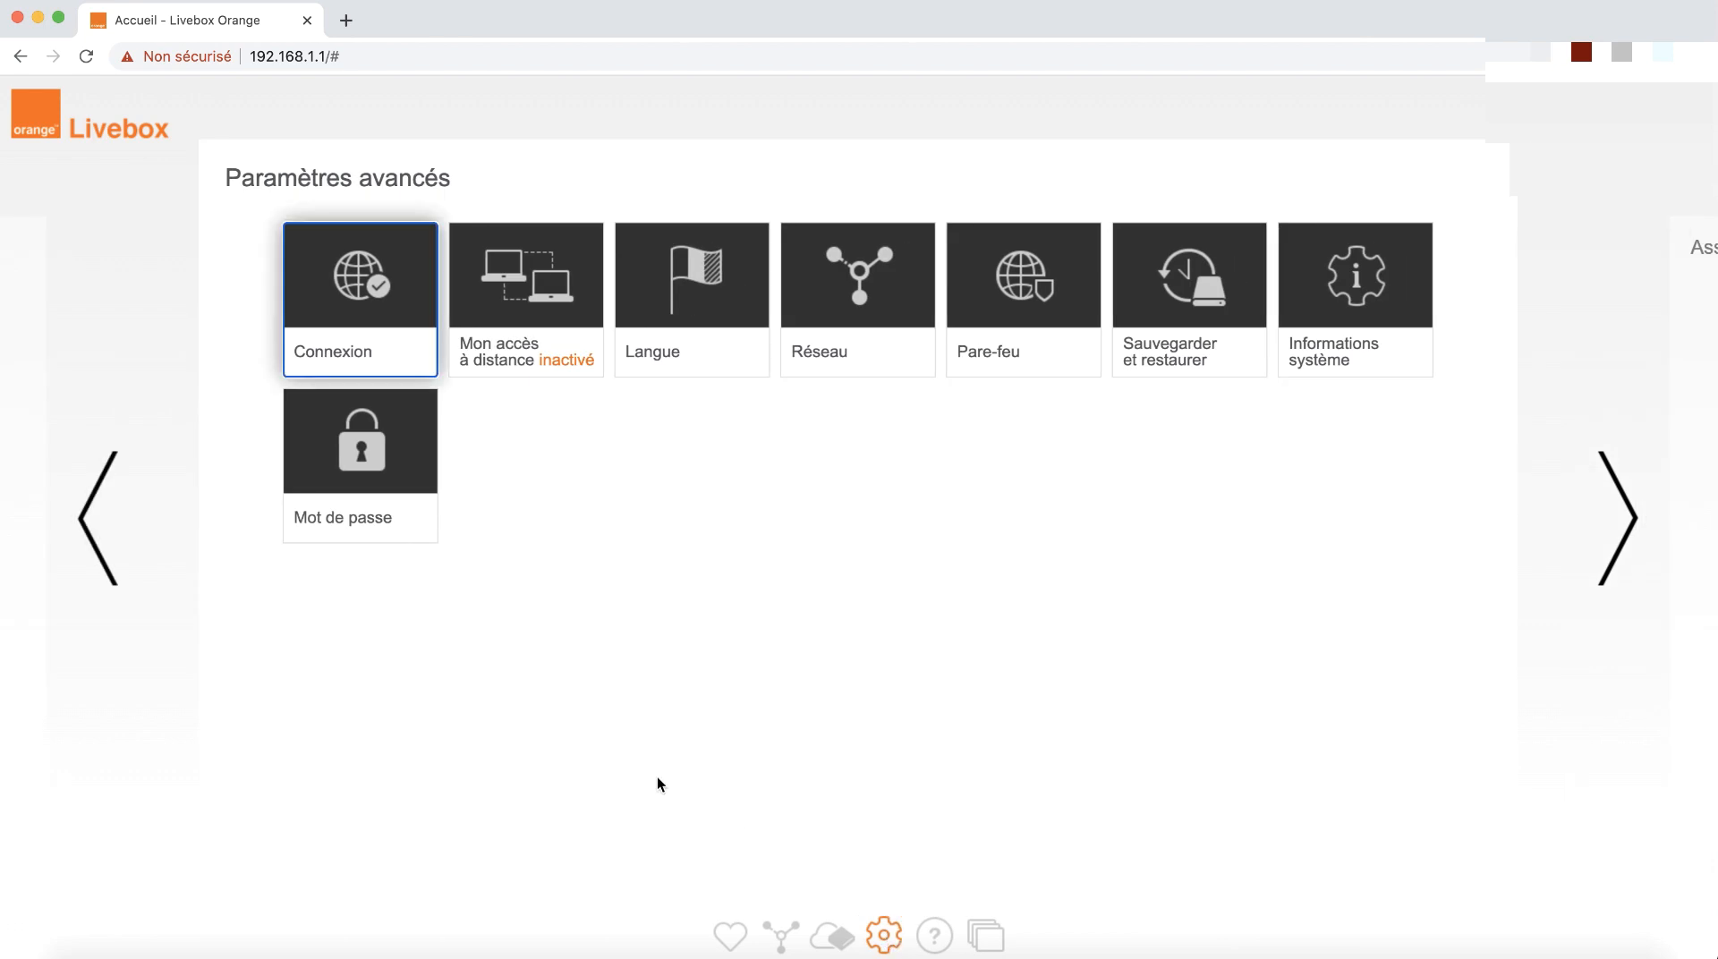
{"action": "left_click", "coordinate": [383, 487]}
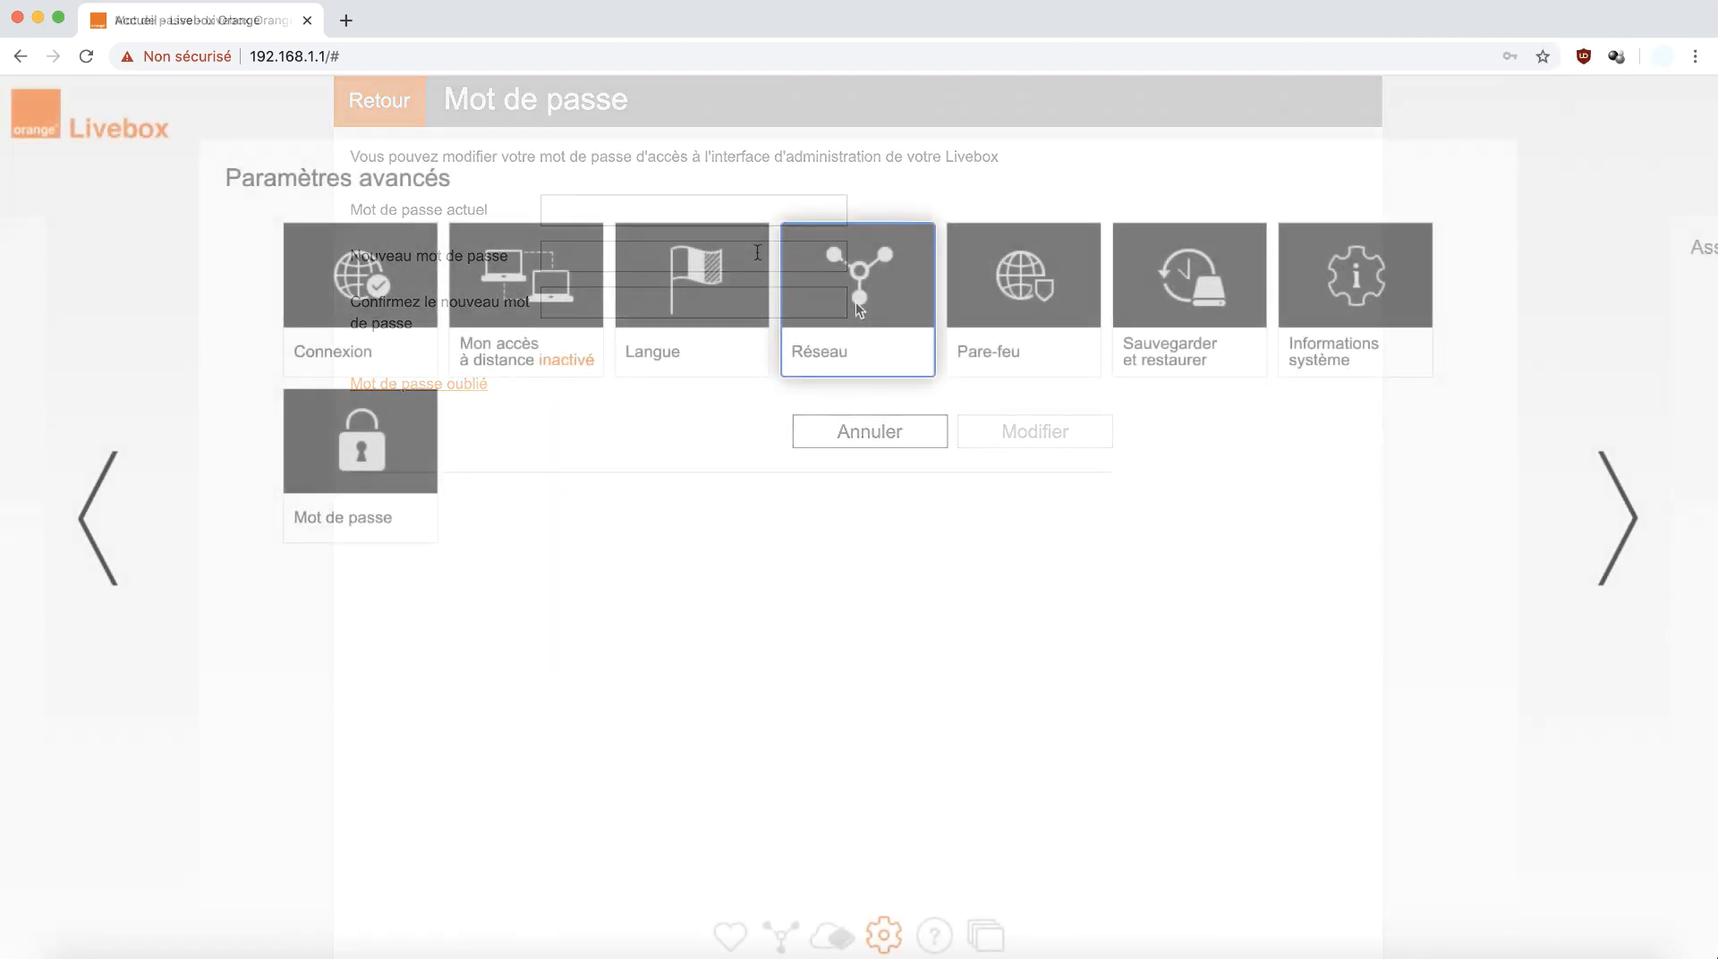
In Réseau, enter 192.168.1.10 as the static DHCP lease for SynologyRouter.
{"action": "left_click", "coordinate": [856, 302]}
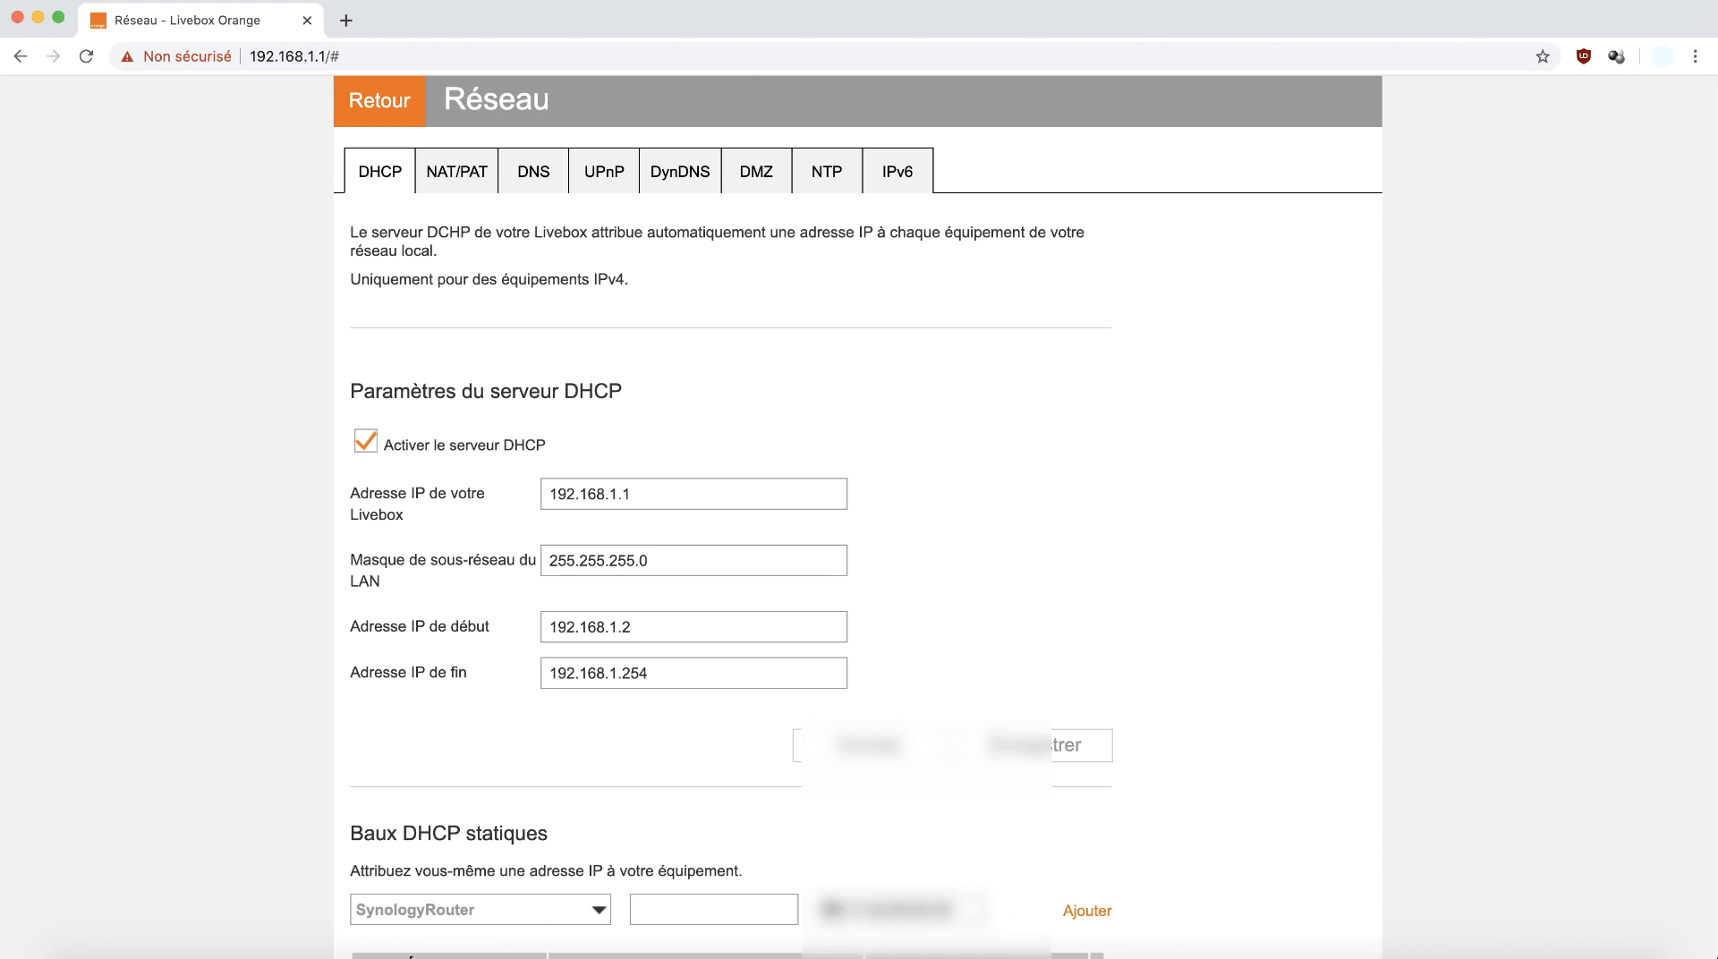
{"action": "left_click", "coordinate": [1087, 911]}
{"action": "left_click", "coordinate": [733, 906]}
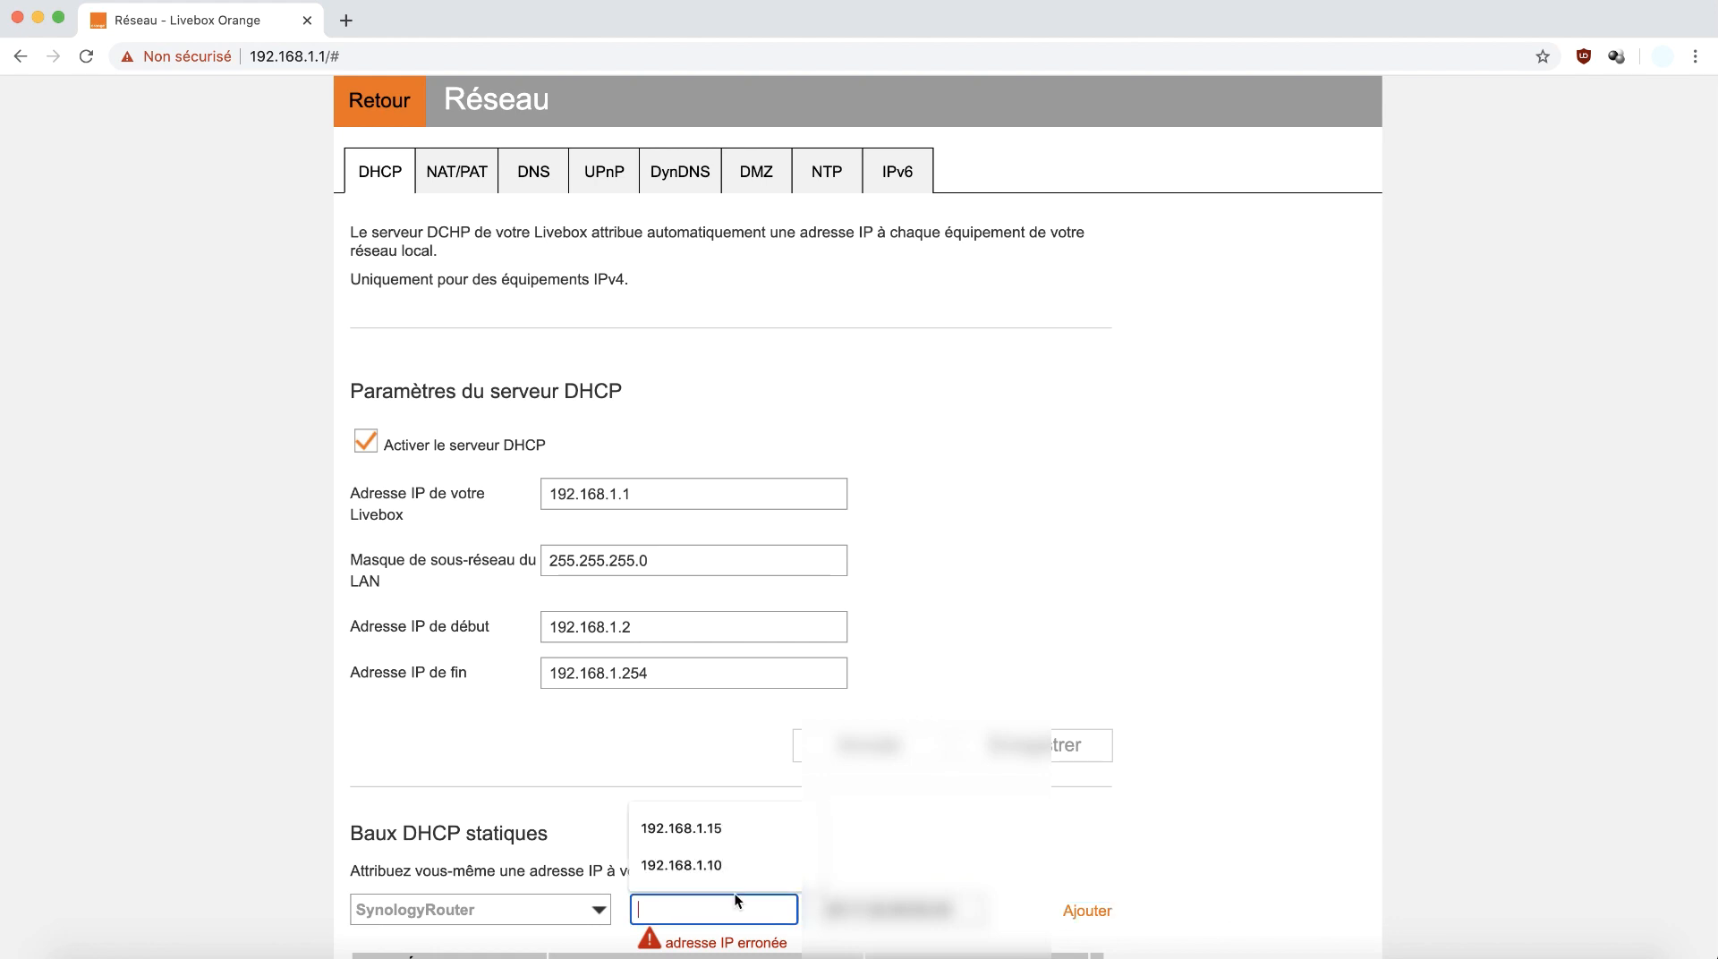
{"action": "left_click", "coordinate": [734, 866]}
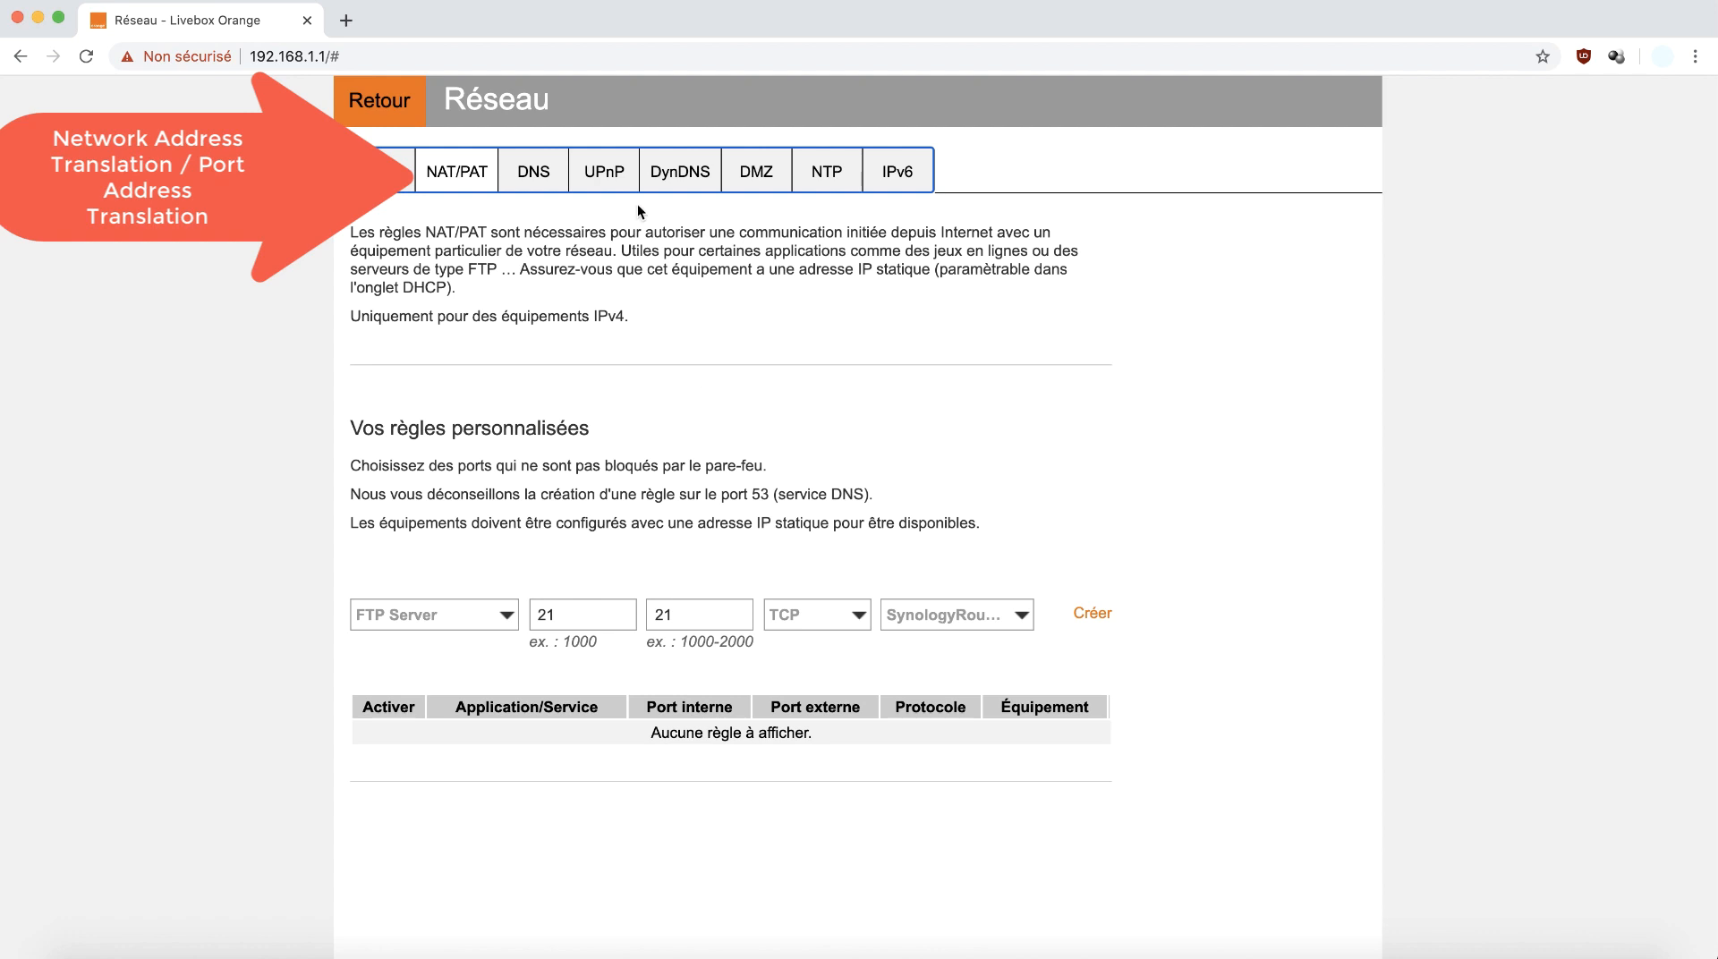
Switch to the DMZ tab, which lists SynologyRouter at 192.168.1.10.
{"action": "left_click", "coordinate": [759, 176]}
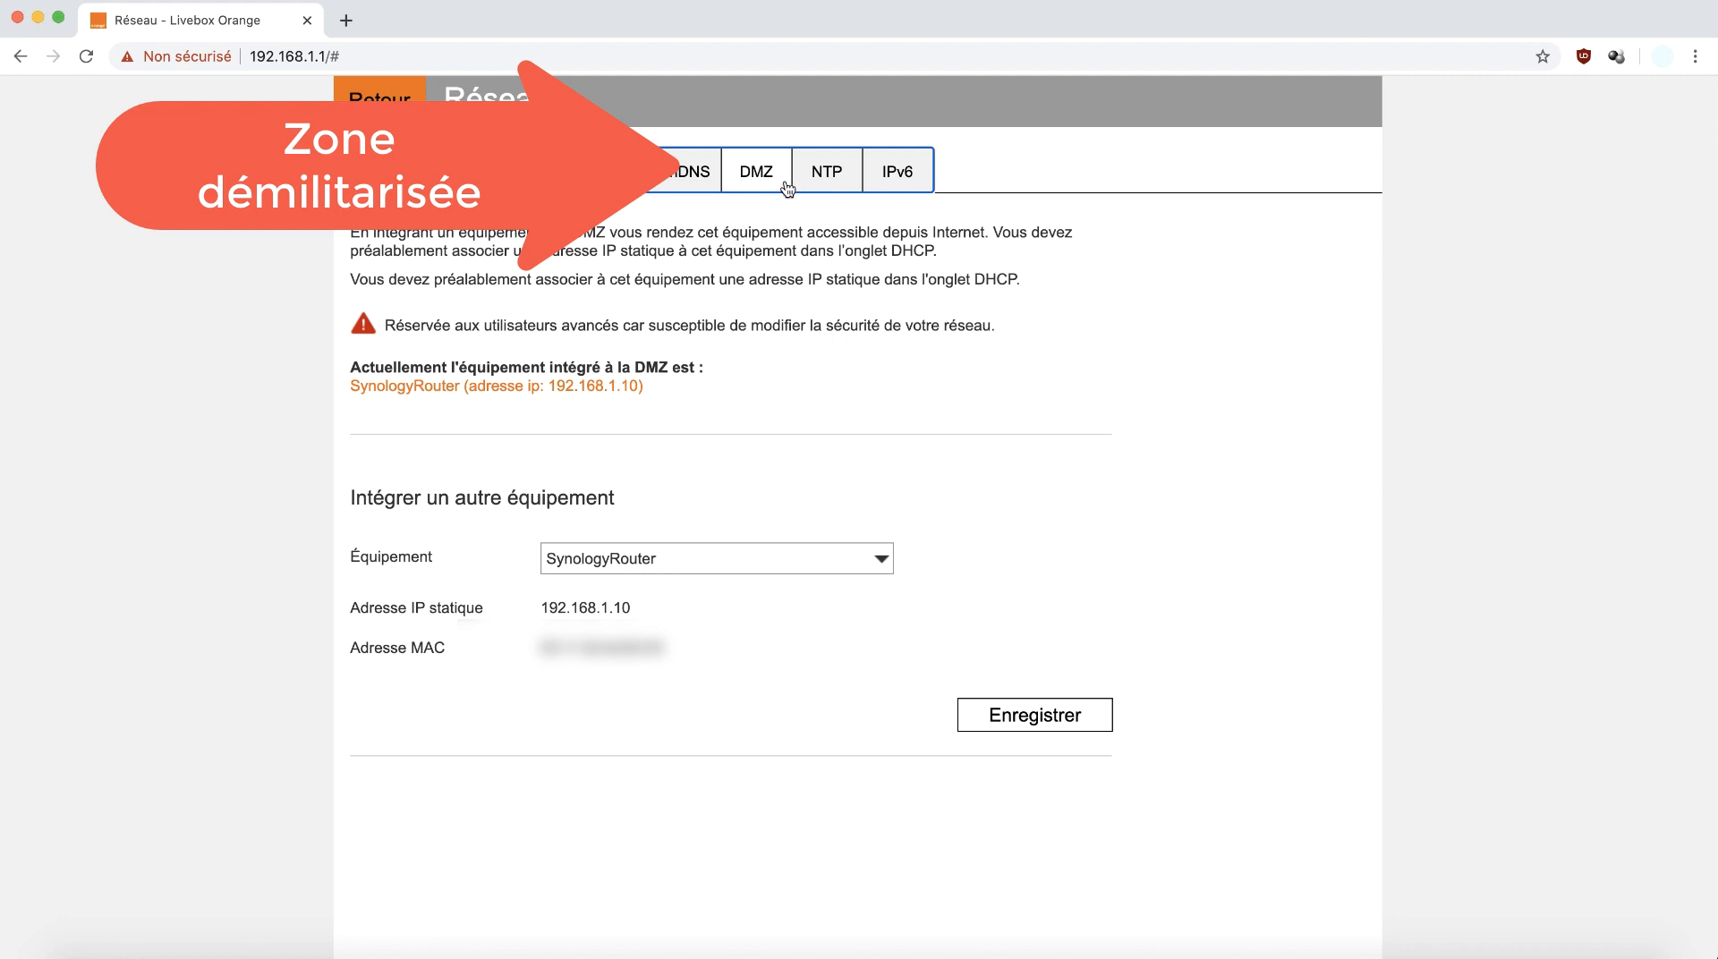
Choose SynologyRouter as the DMZ device from the Équipement list.
{"action": "left_click", "coordinate": [718, 560]}
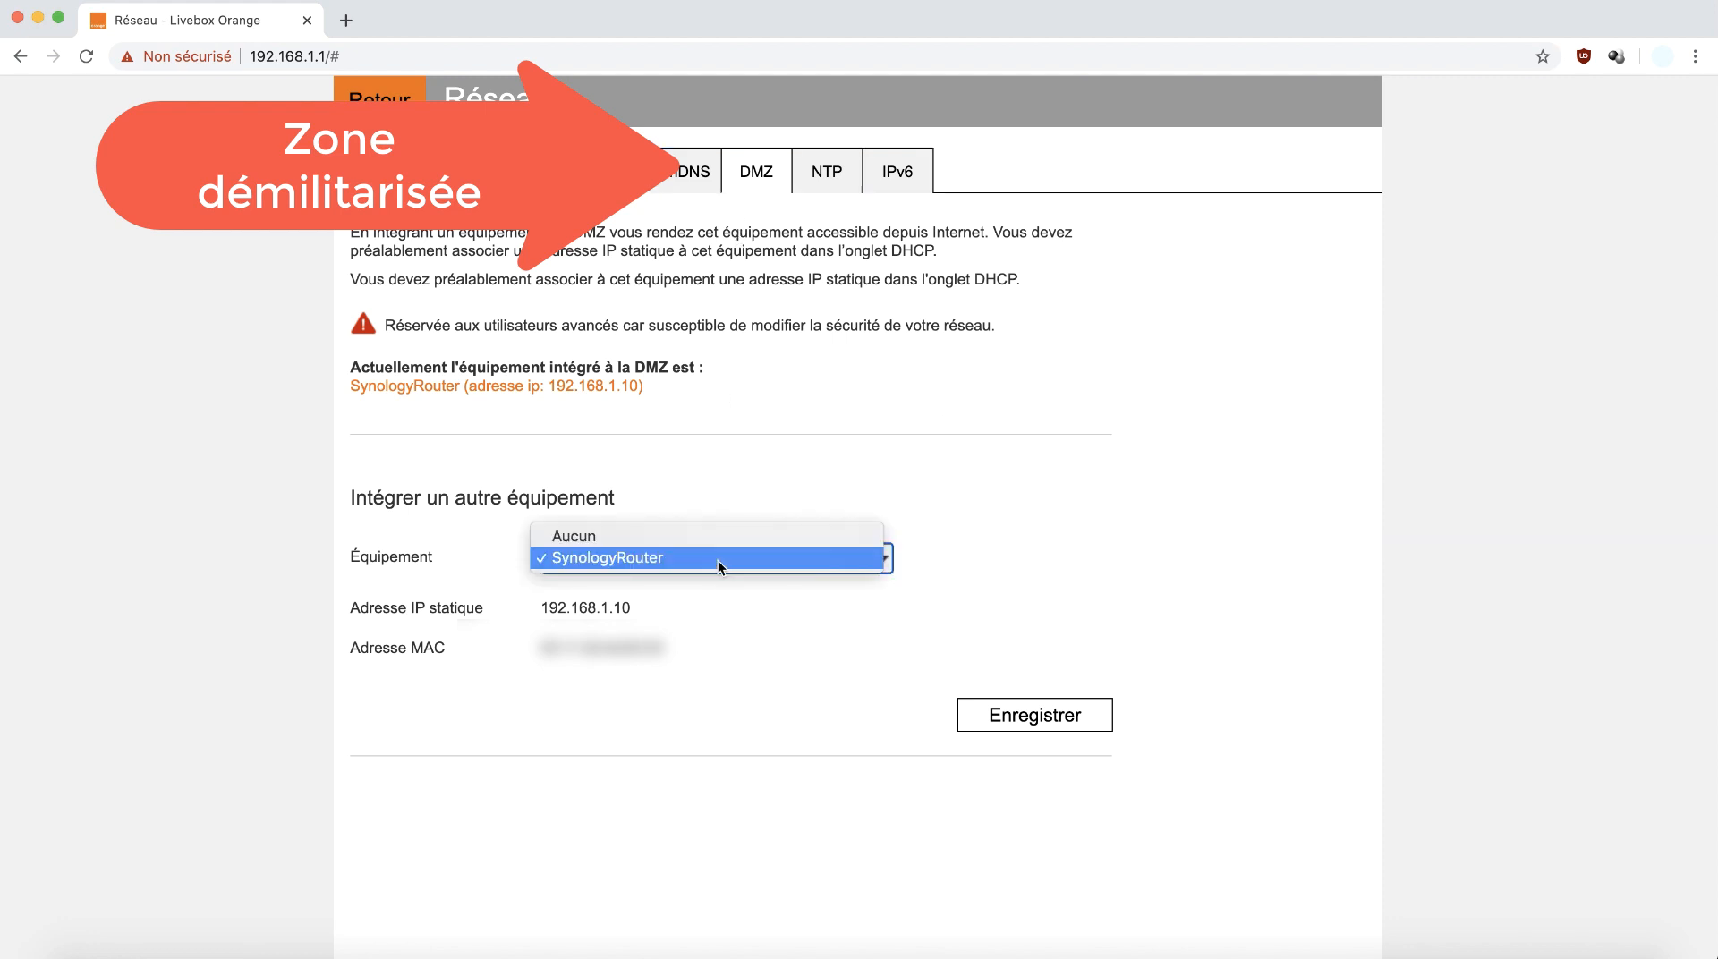
{"action": "left_click", "coordinate": [717, 558]}
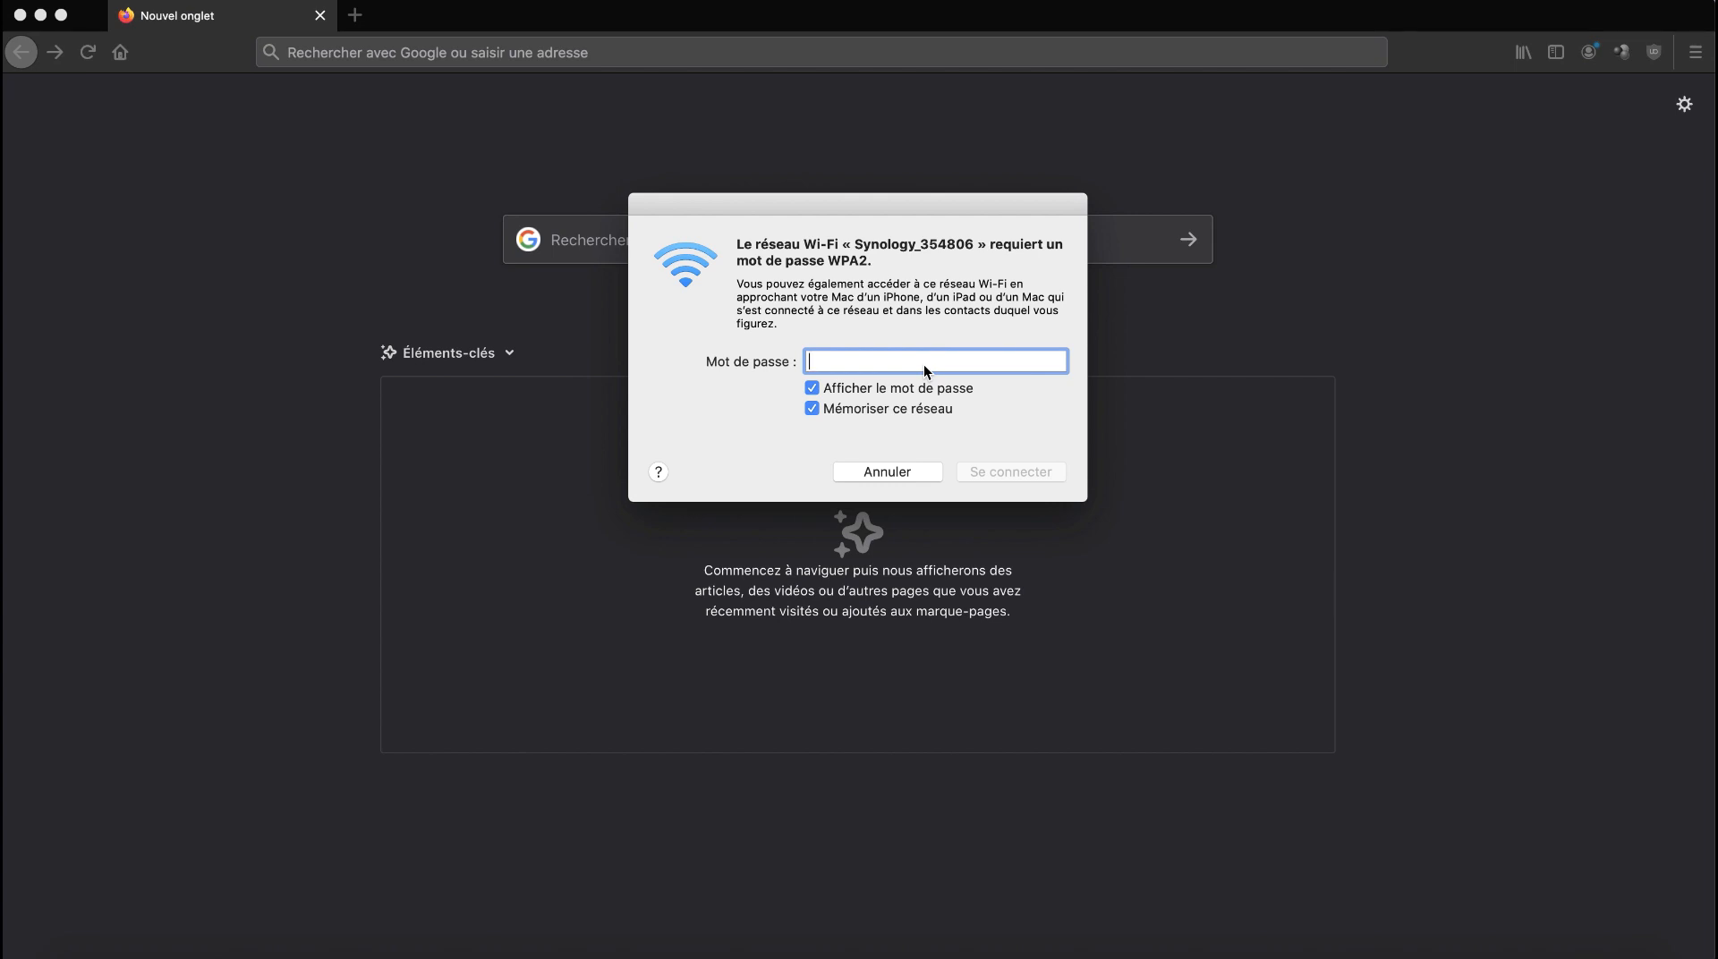
Enter the Wi-Fi password and connect to the Synology_354806 network.
{"action": "type", "text": "synology"}
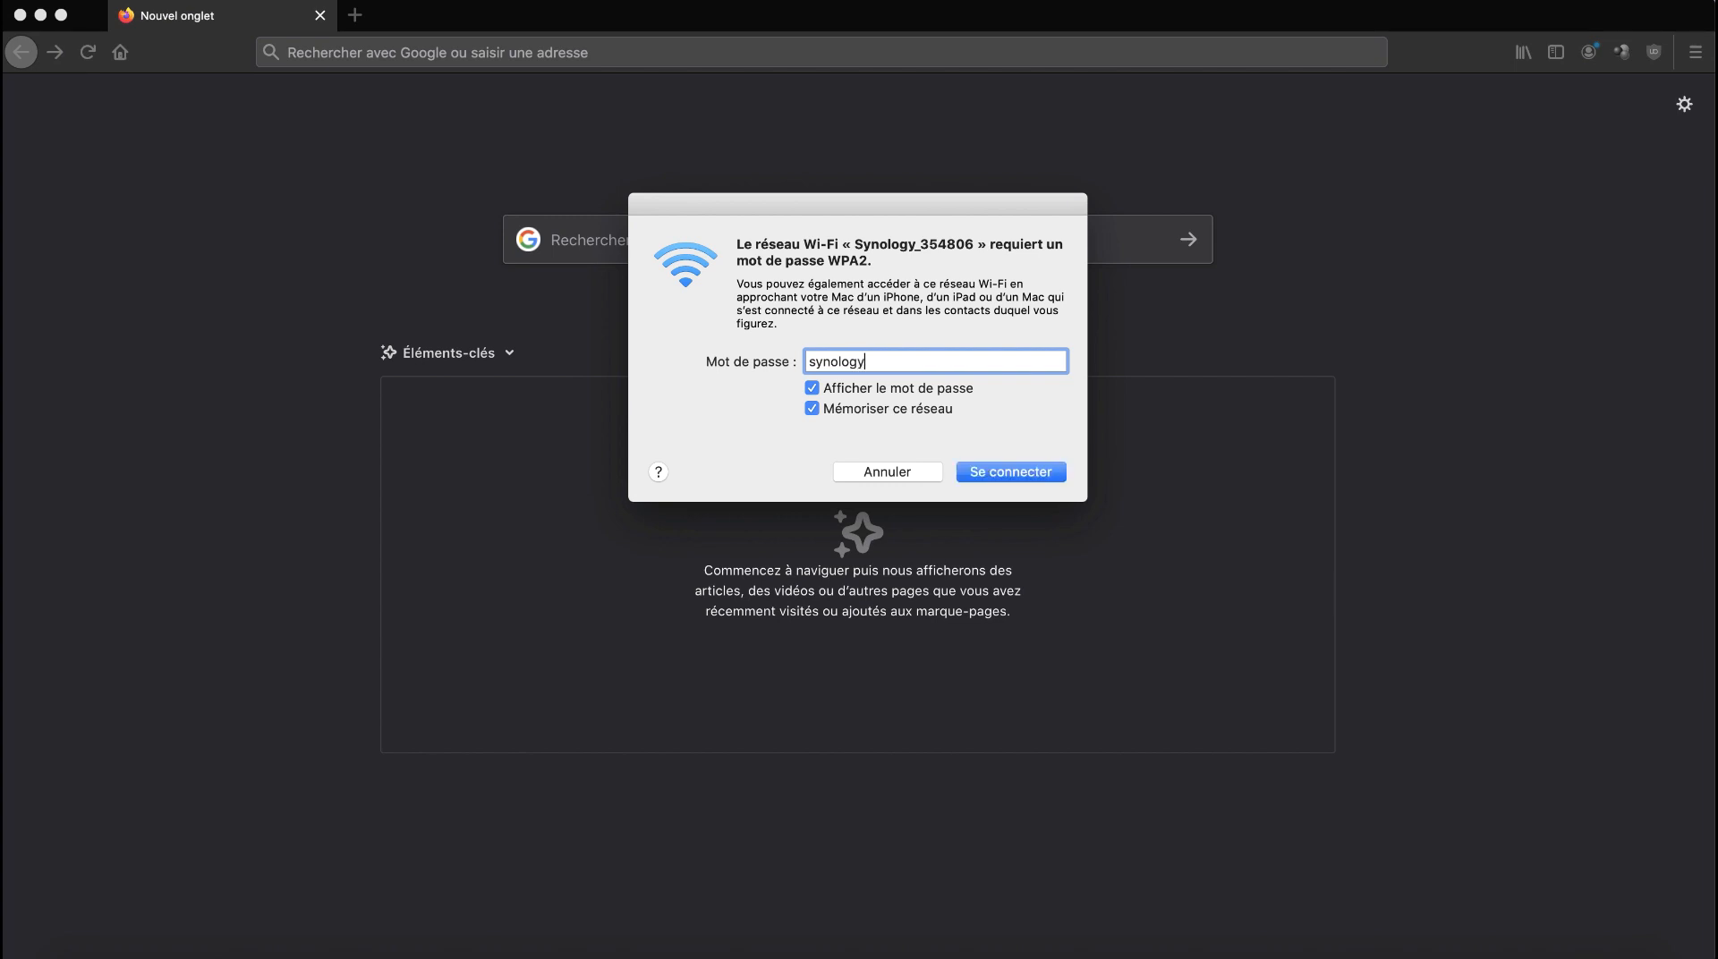
{"action": "left_click", "coordinate": [1012, 465]}
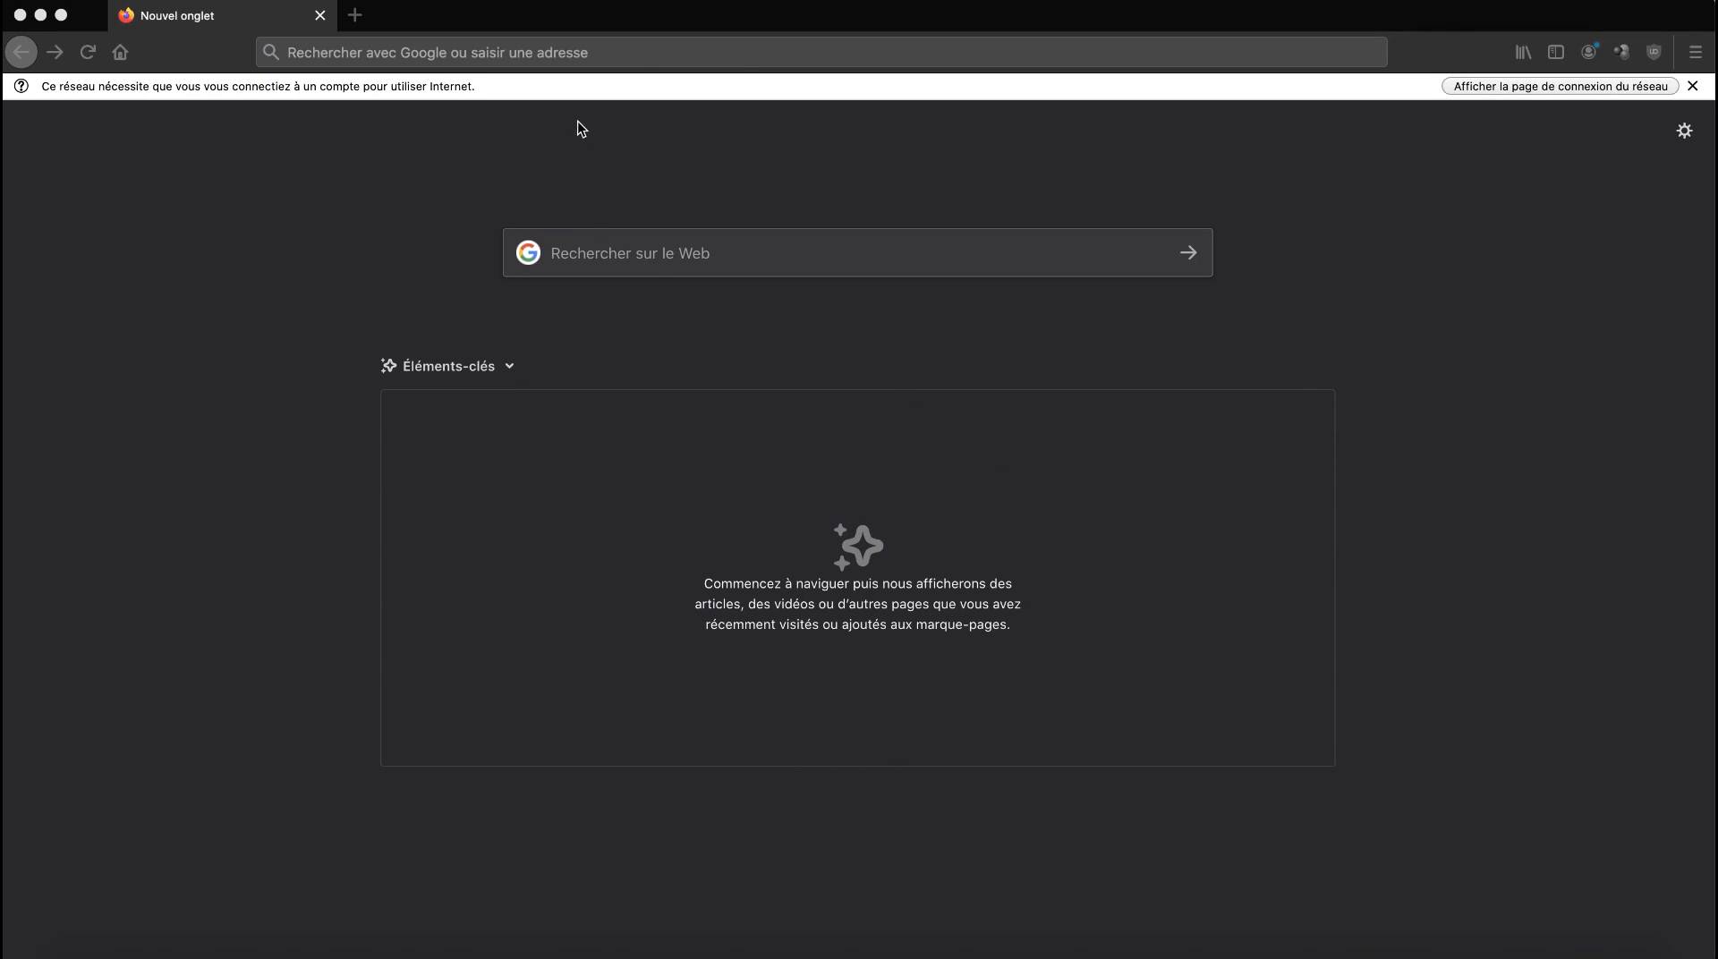
Go to routeur.synology.me in Firefox's address bar.
{"action": "left_click", "coordinate": [603, 55]}
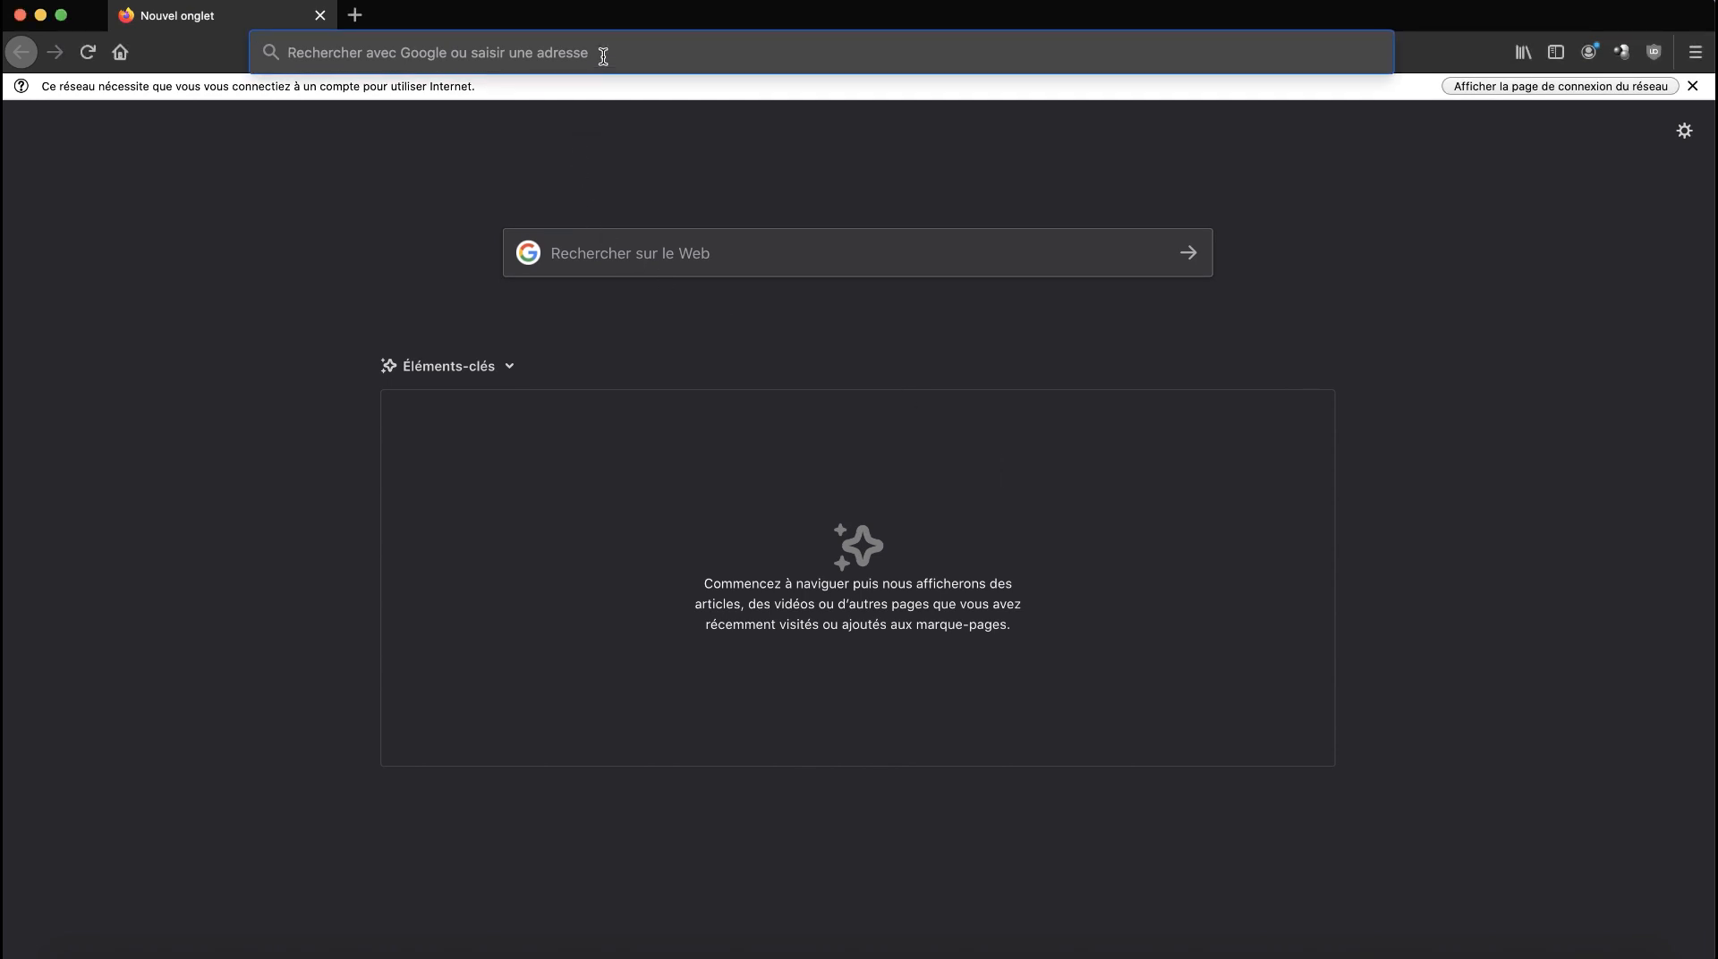
{"action": "type", "text": "rou"}
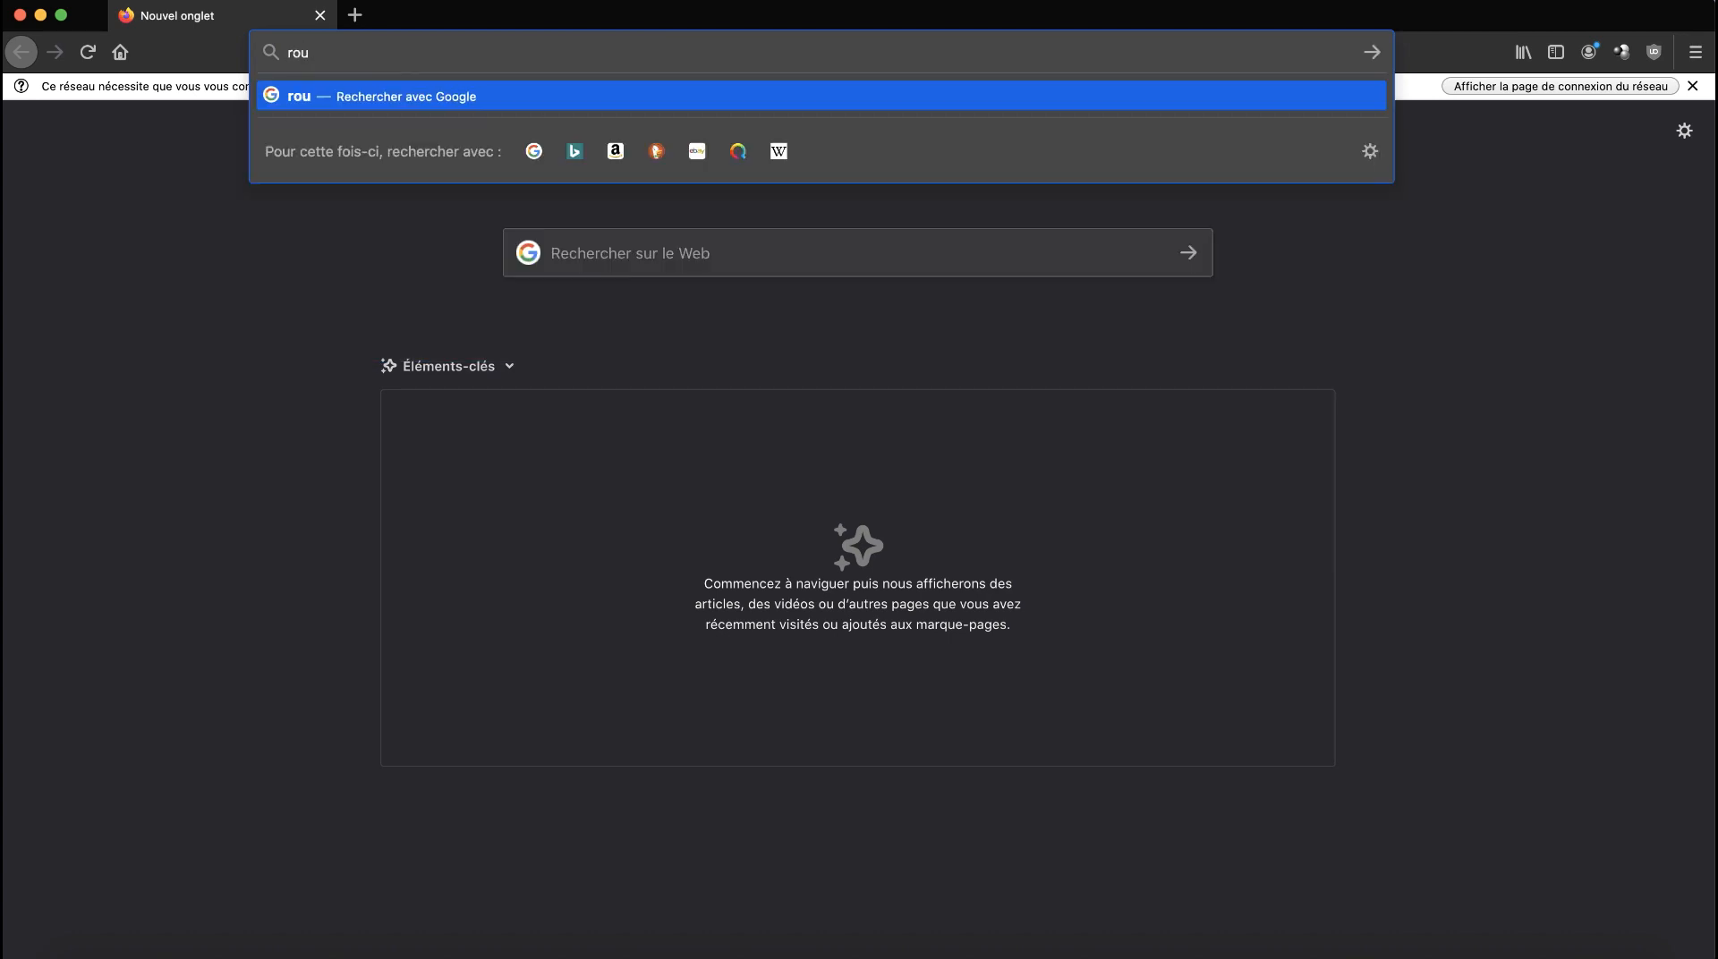
{"action": "type", "text": "teur."}
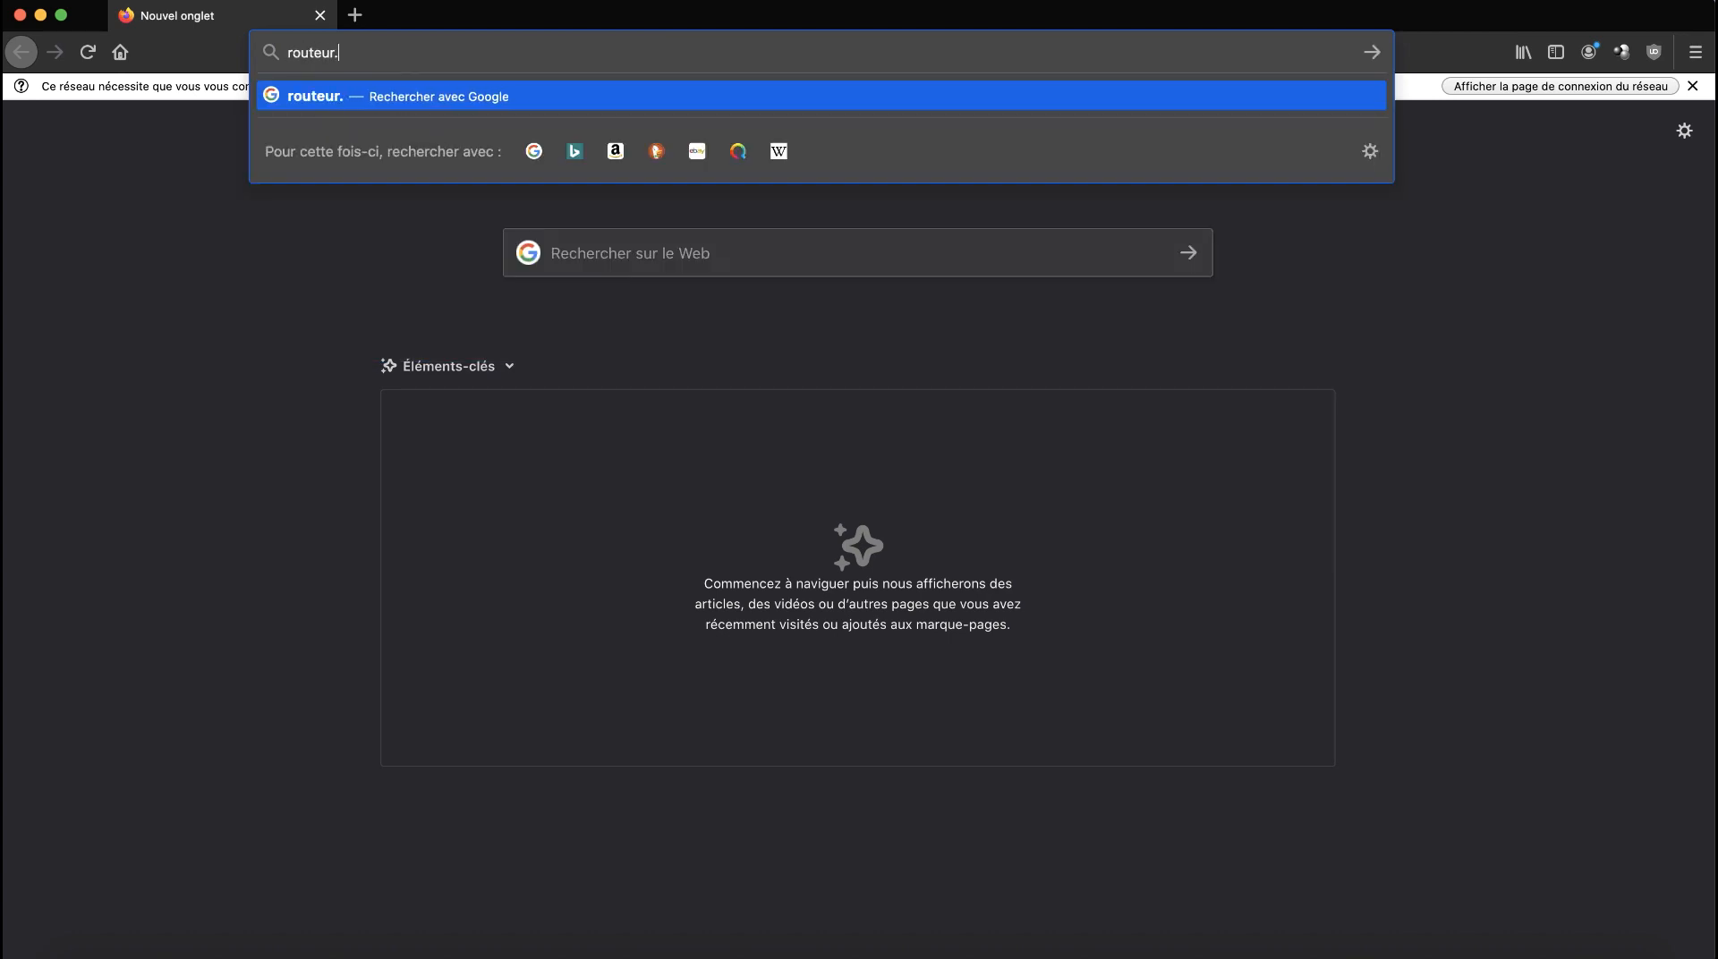
{"action": "type", "text": "synology.me"}
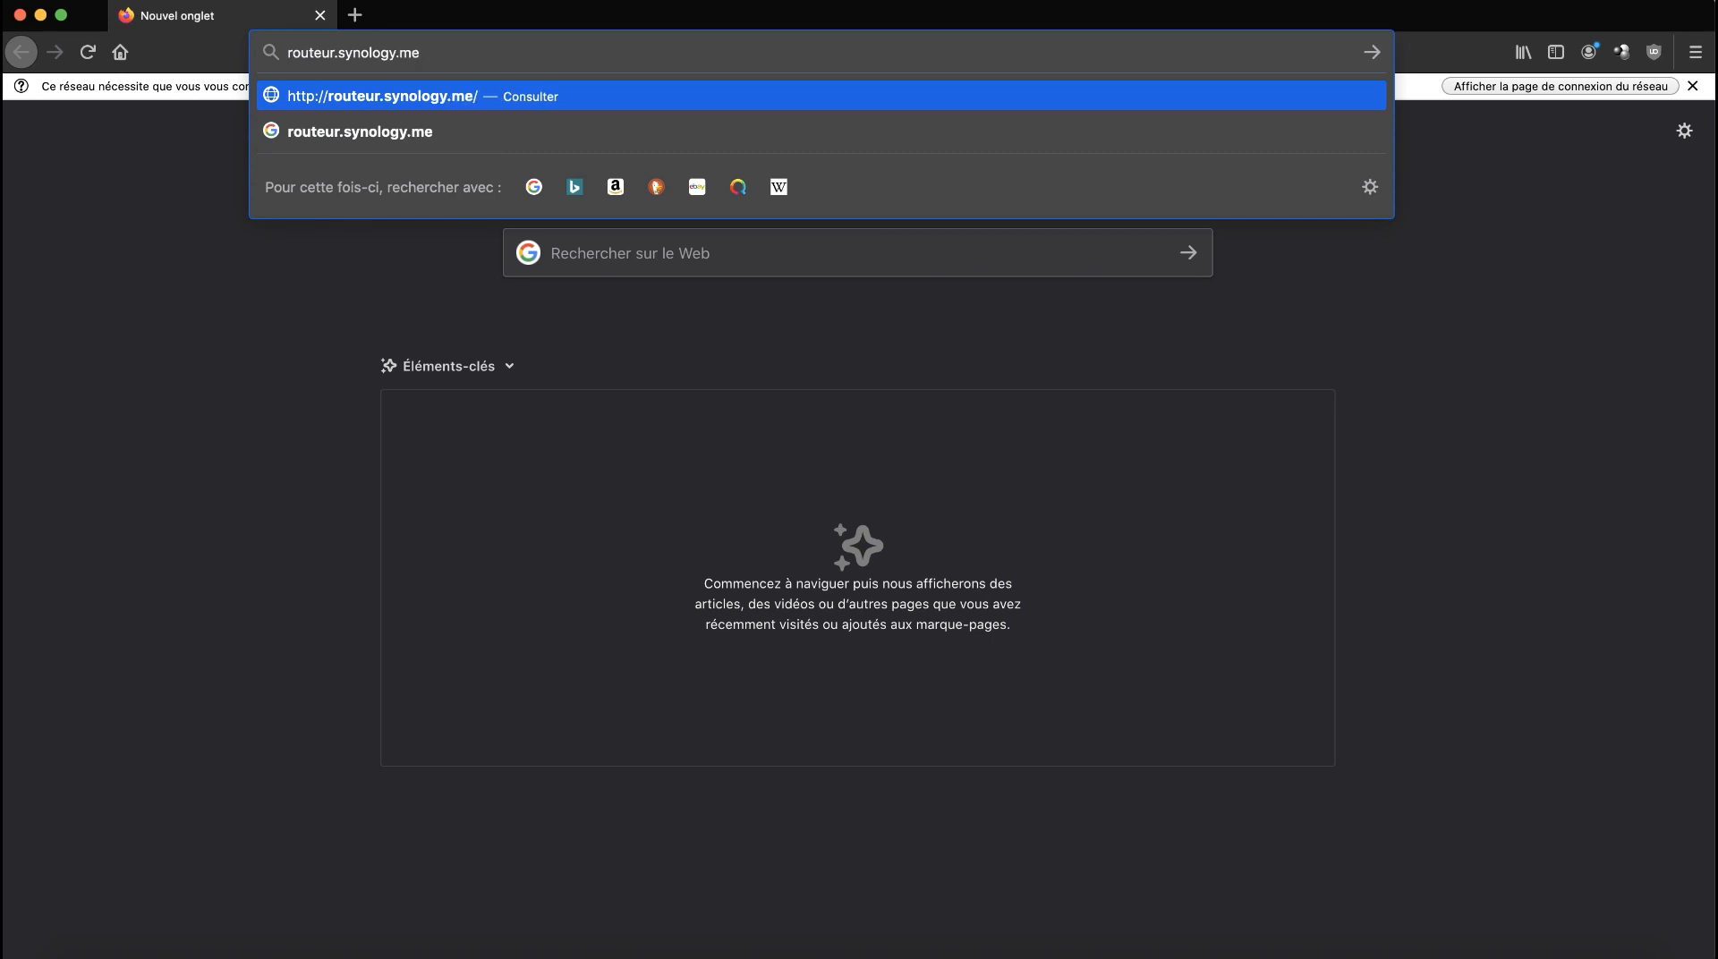
{"action": "key", "text": "Return"}
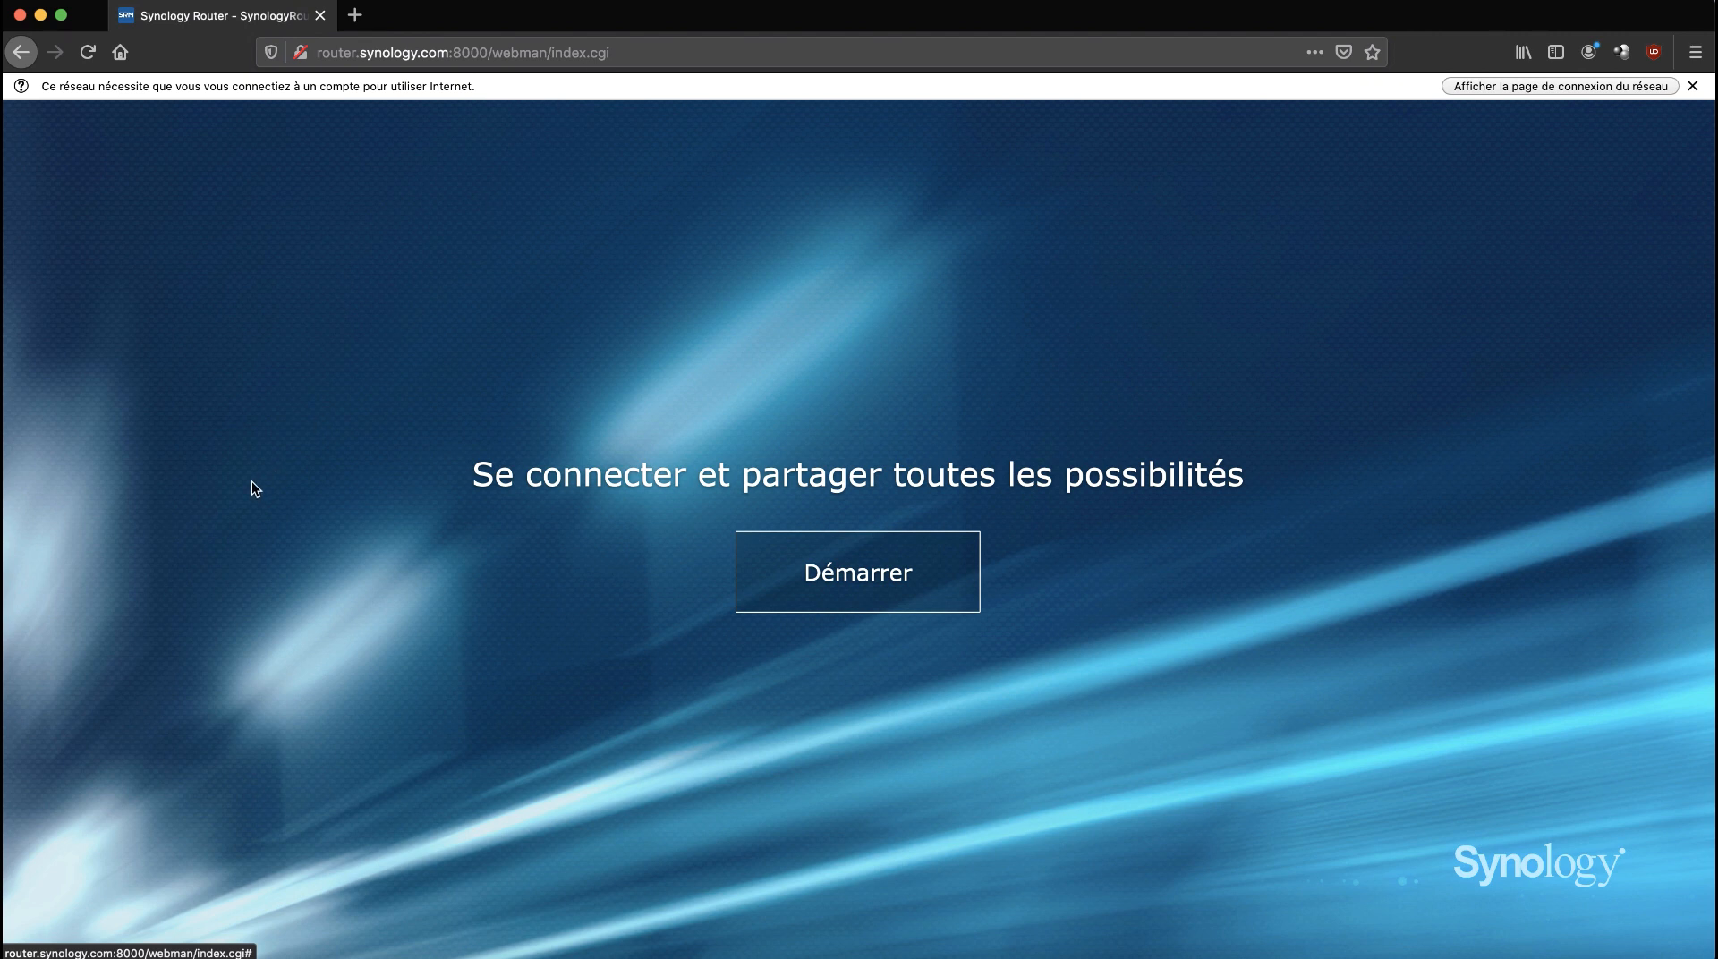
Start the setup wizard and enter username Administrateur with a password and its confirmation.
{"action": "left_click", "coordinate": [853, 562]}
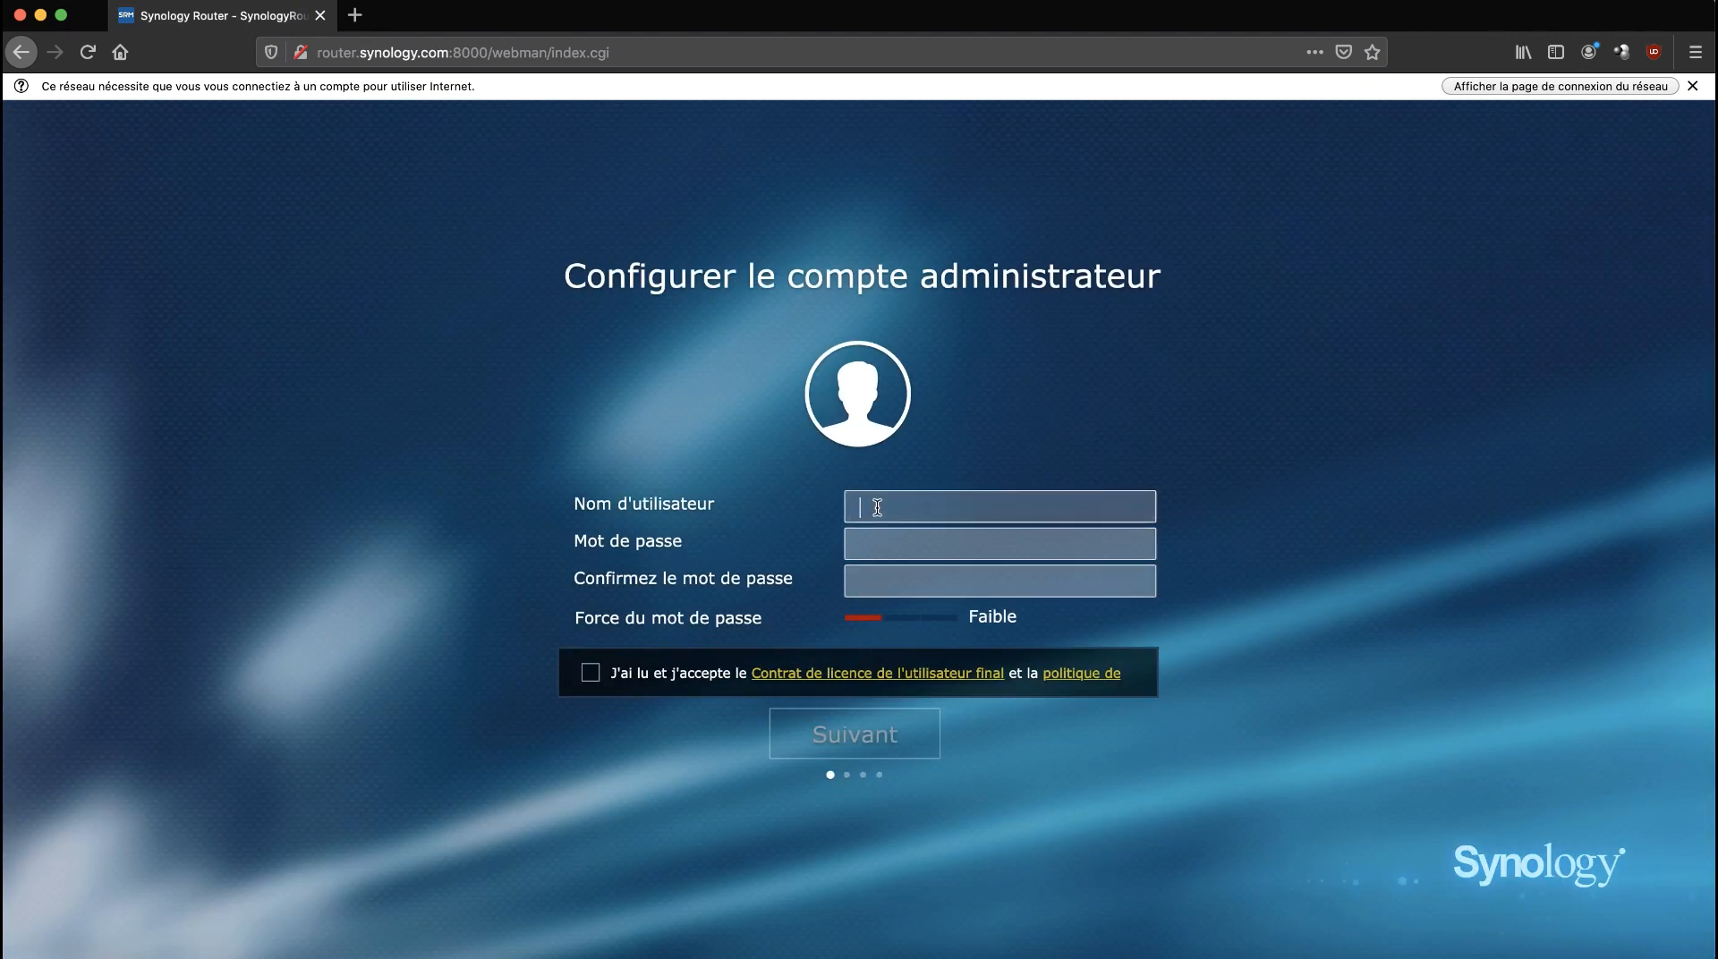
{"action": "left_click", "coordinate": [876, 508]}
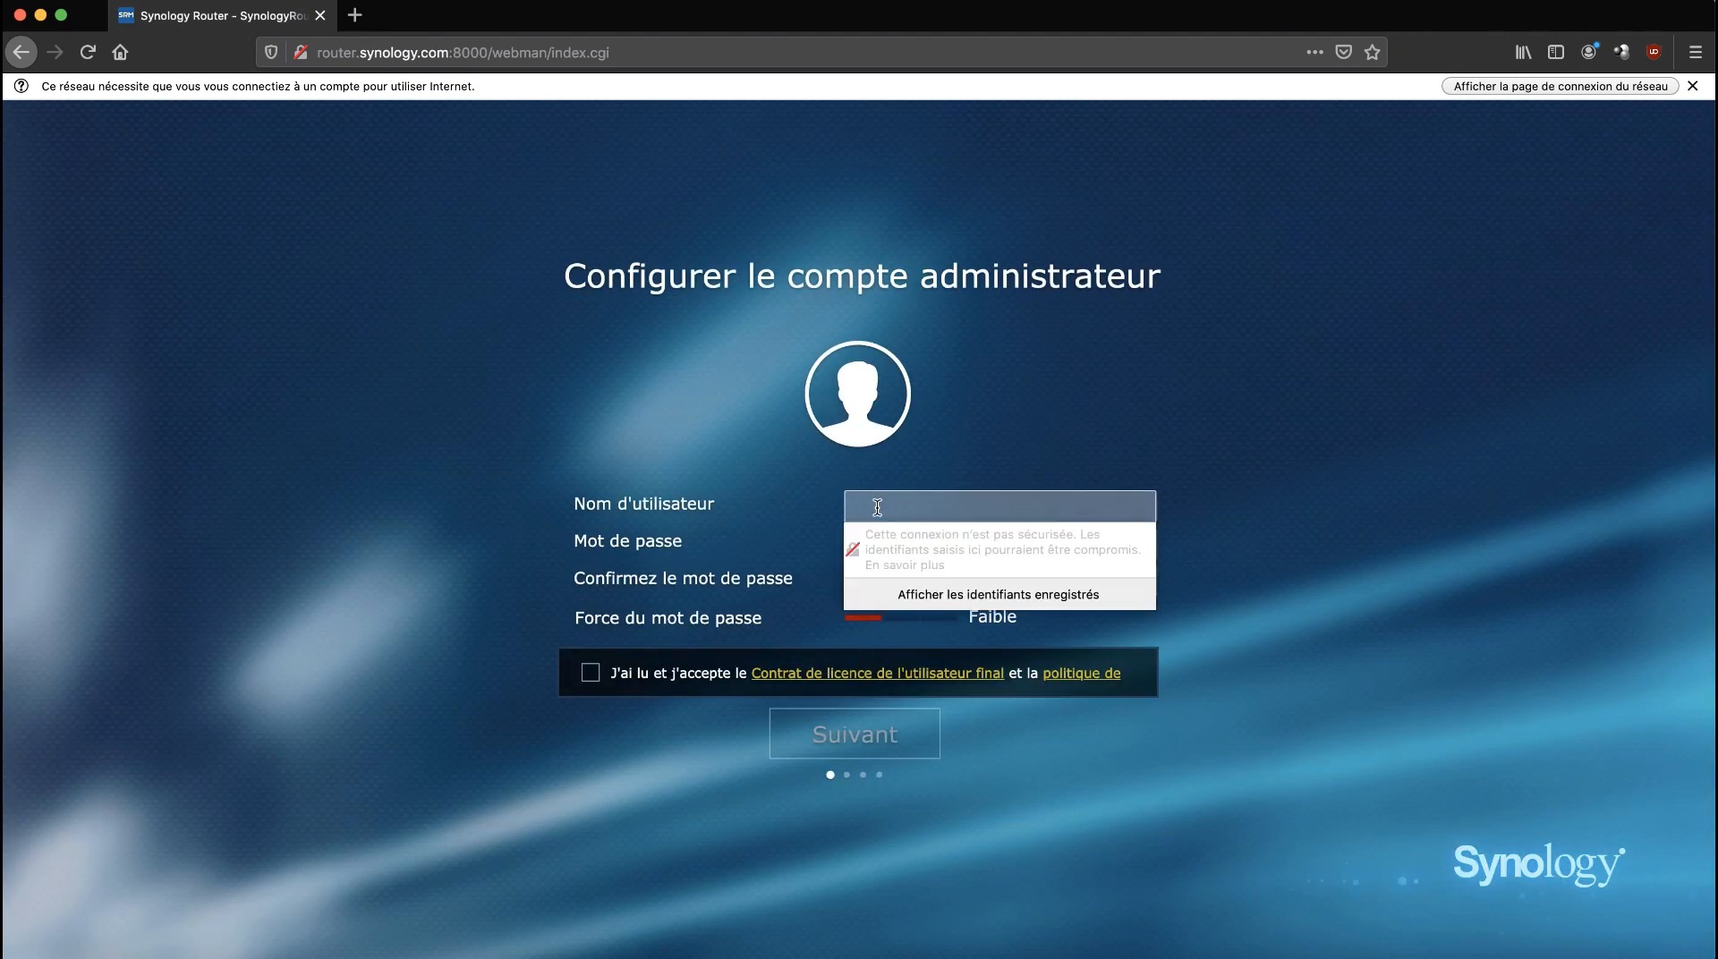
{"action": "type", "text": "Administrateur"}
{"action": "left_click", "coordinate": [1238, 513]}
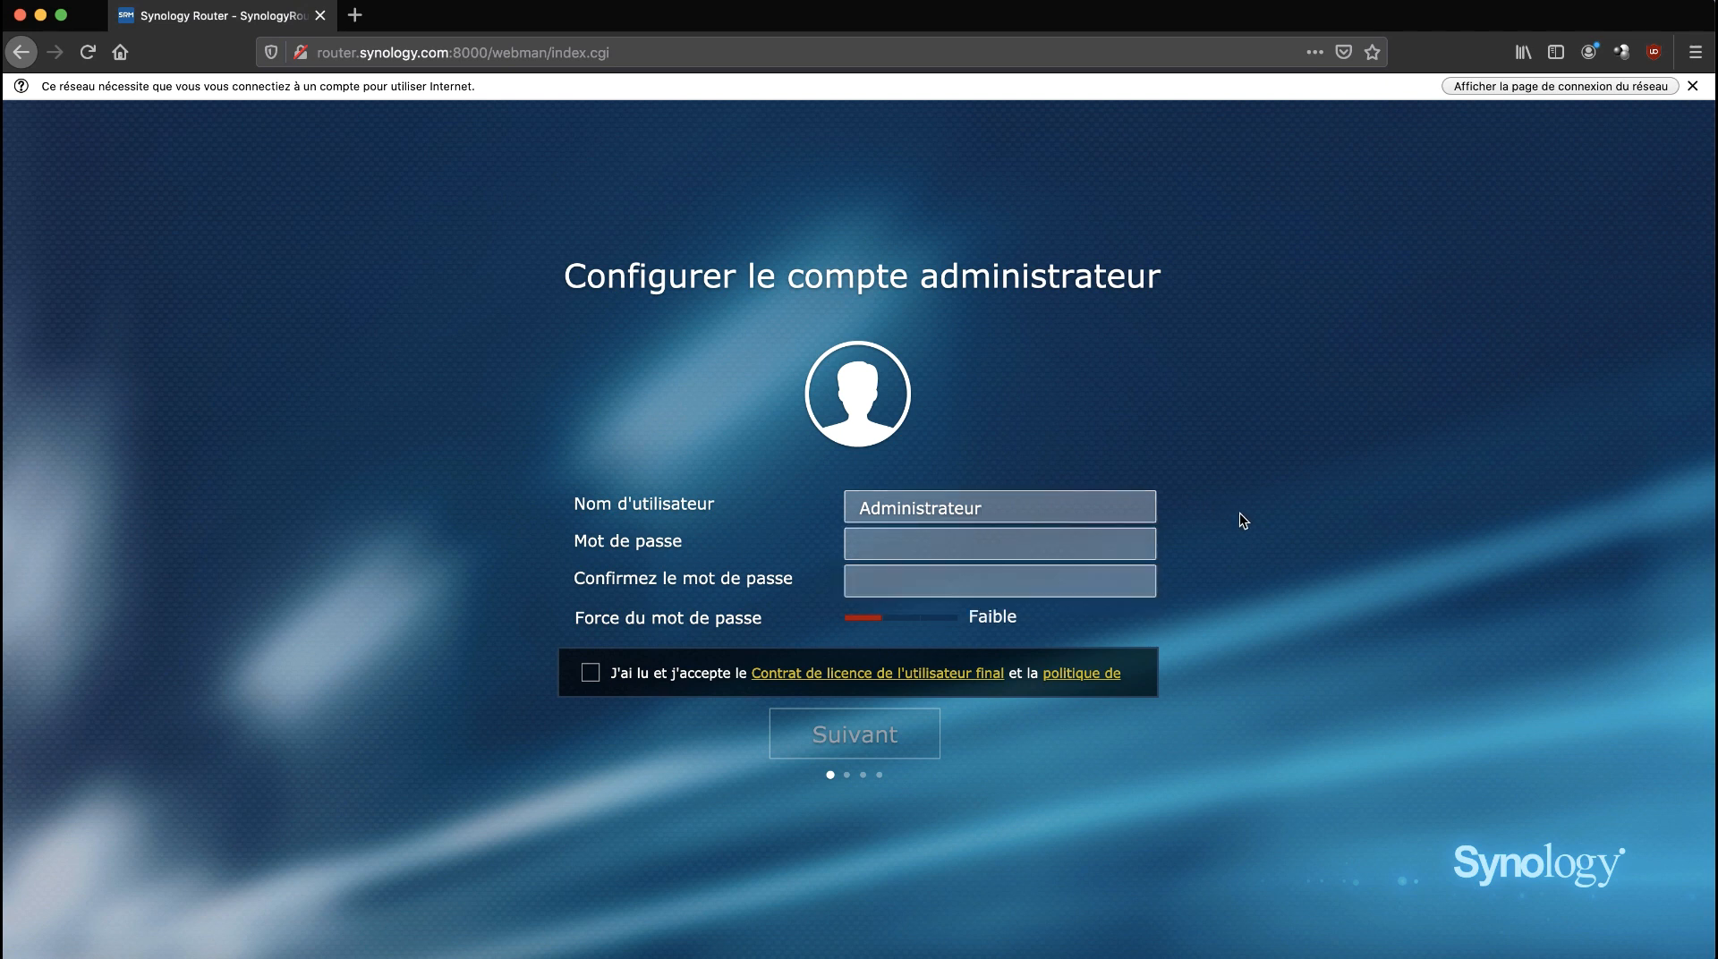
{"action": "left_click", "coordinate": [1076, 550]}
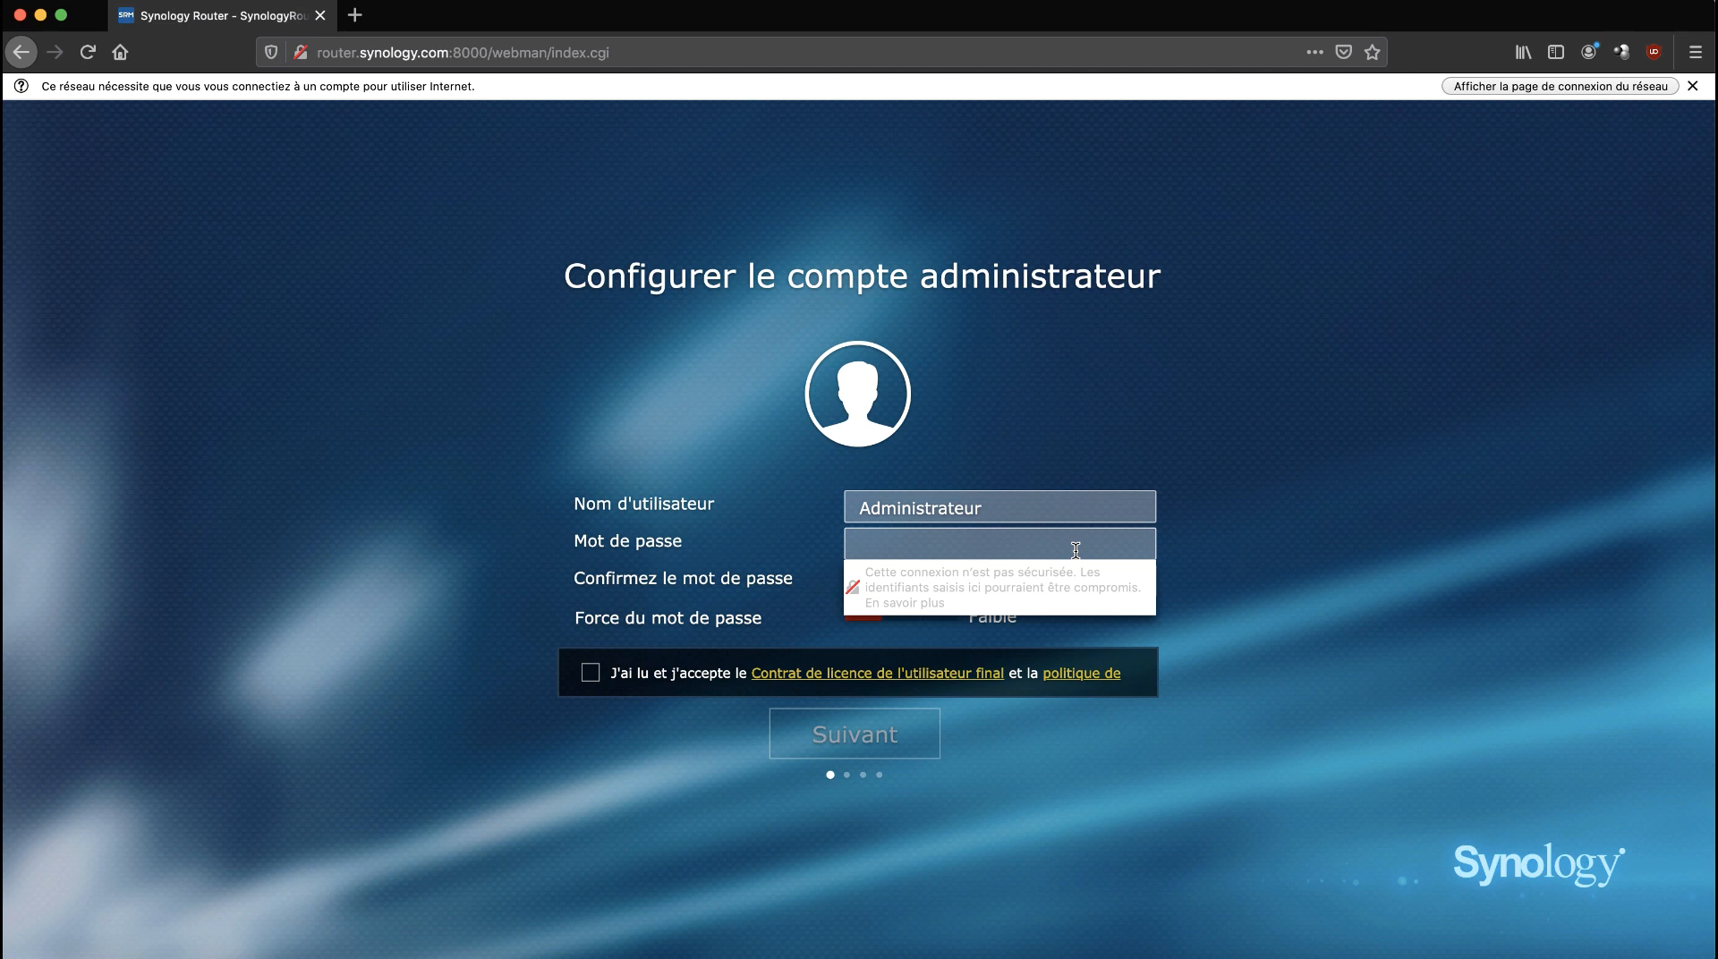
{"action": "type", "text": "****"}
{"action": "left_click", "coordinate": [1304, 583]}
{"action": "left_click", "coordinate": [1093, 596]}
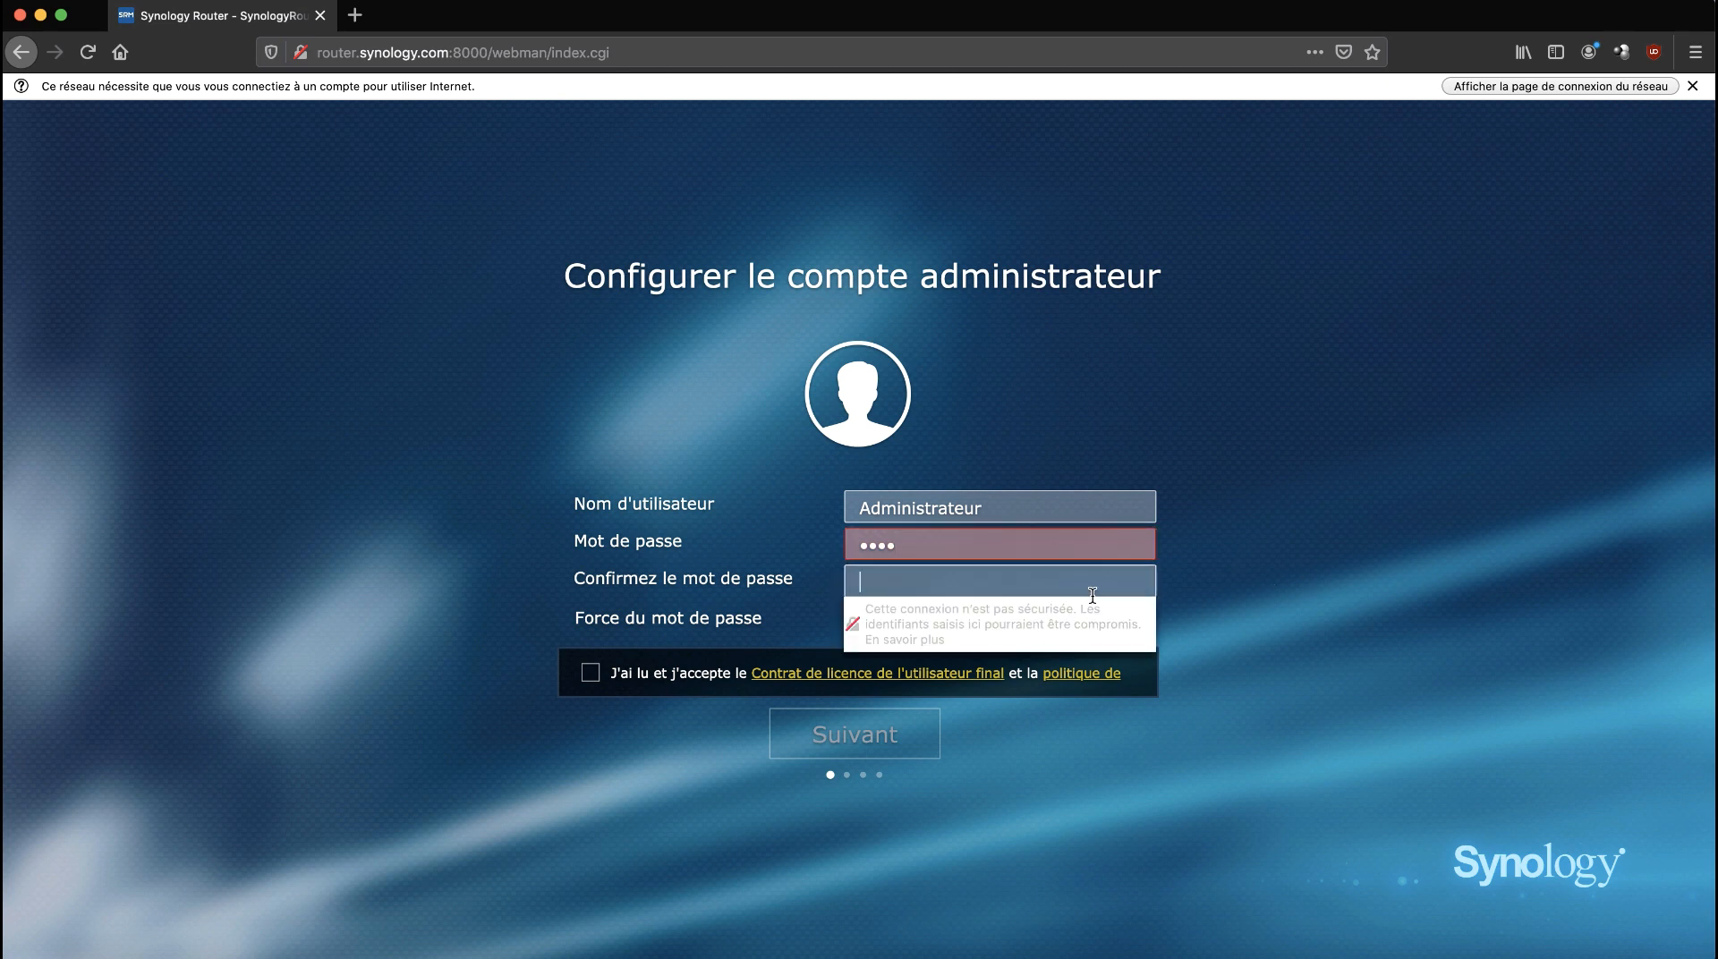
{"action": "type", "text": "****"}
{"action": "left_click", "coordinate": [1405, 546]}
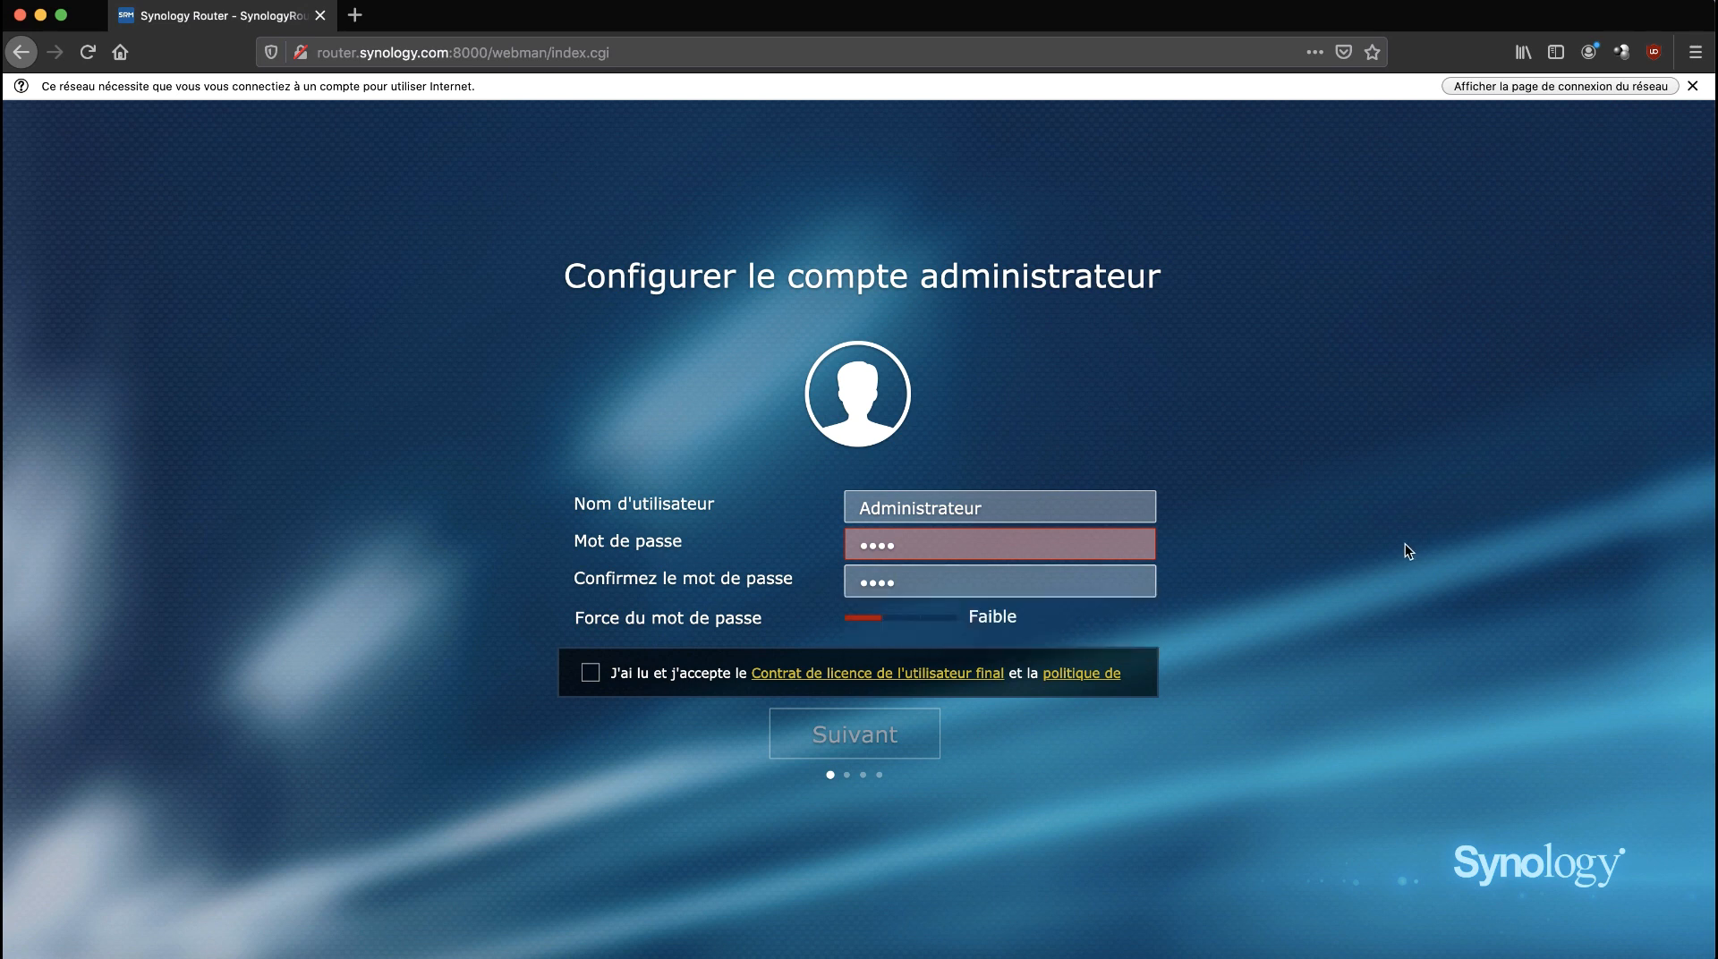
Accept the licence and lengthen the password to eight characters so the account is accepted.
{"action": "left_click", "coordinate": [590, 674]}
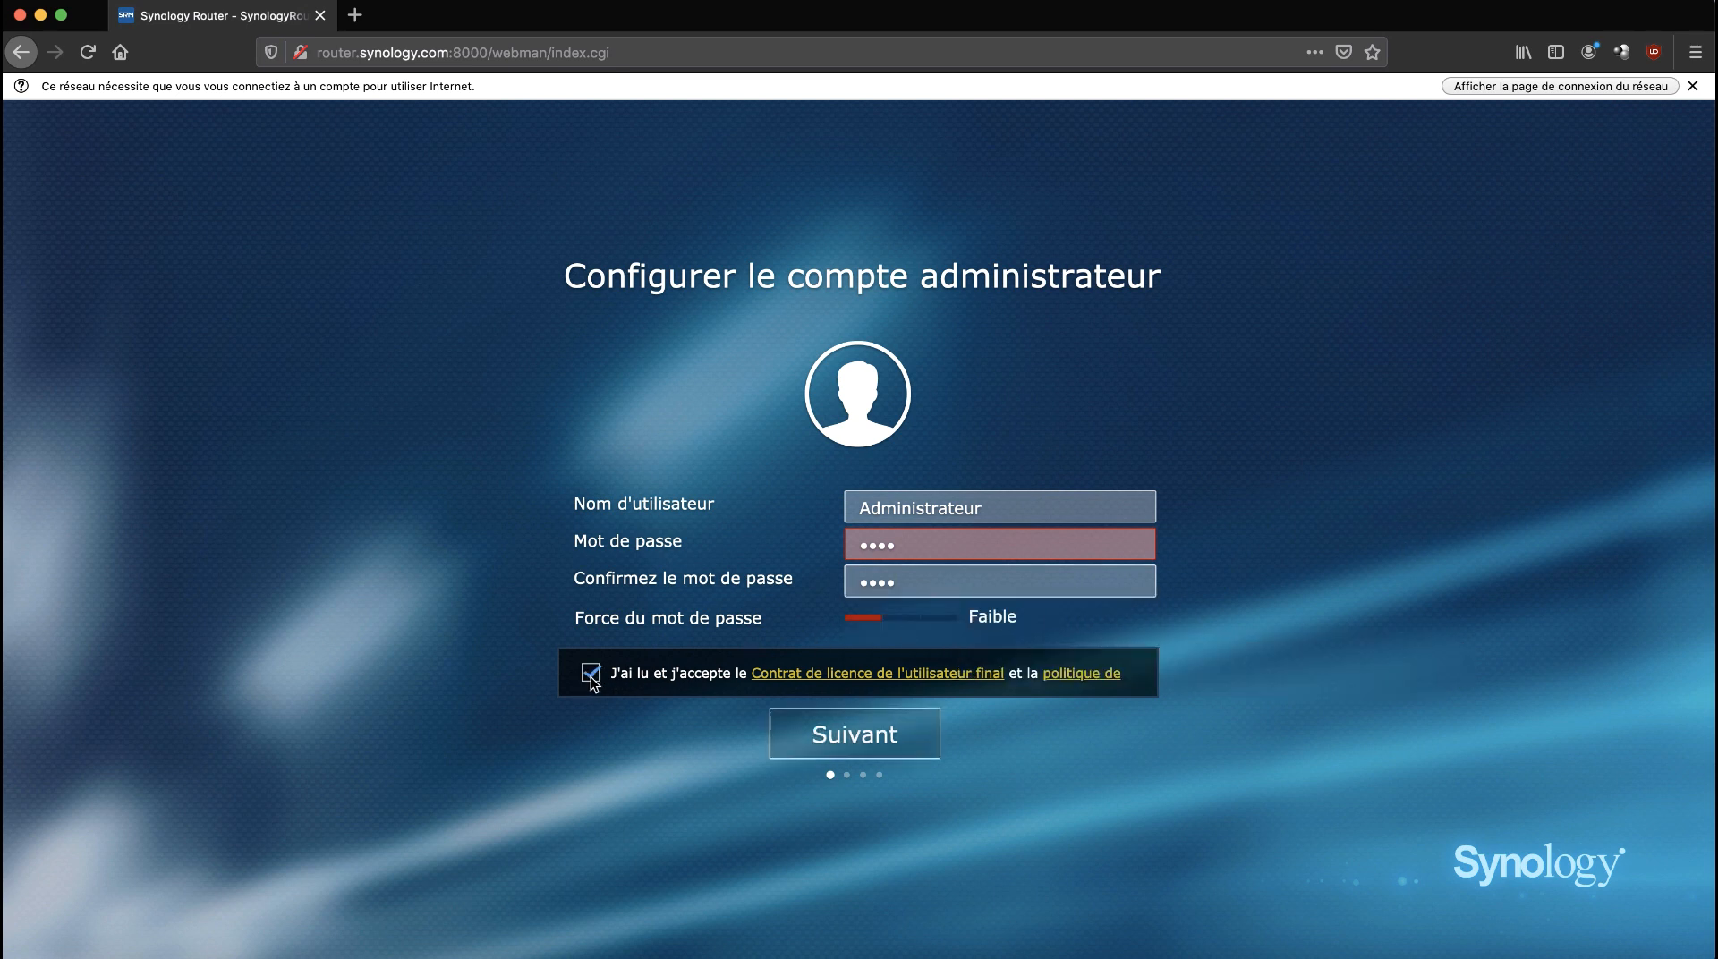
{"action": "left_click", "coordinate": [834, 735]}
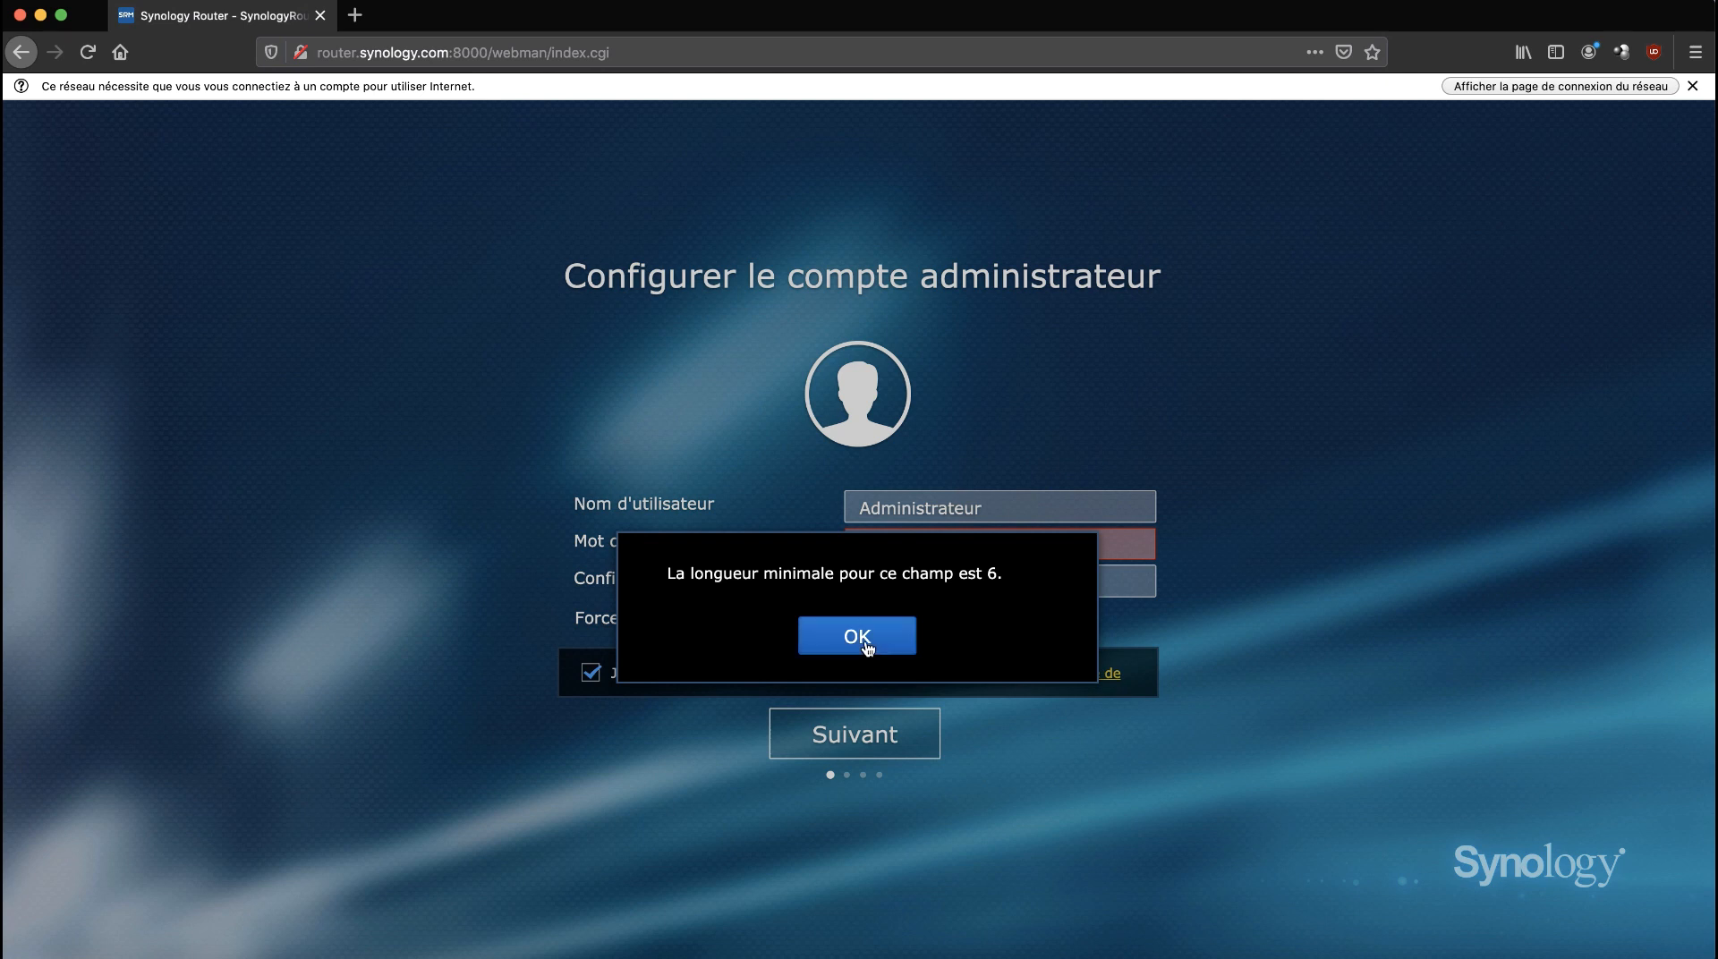
{"action": "left_click", "coordinate": [866, 648]}
{"action": "left_click", "coordinate": [961, 549]}
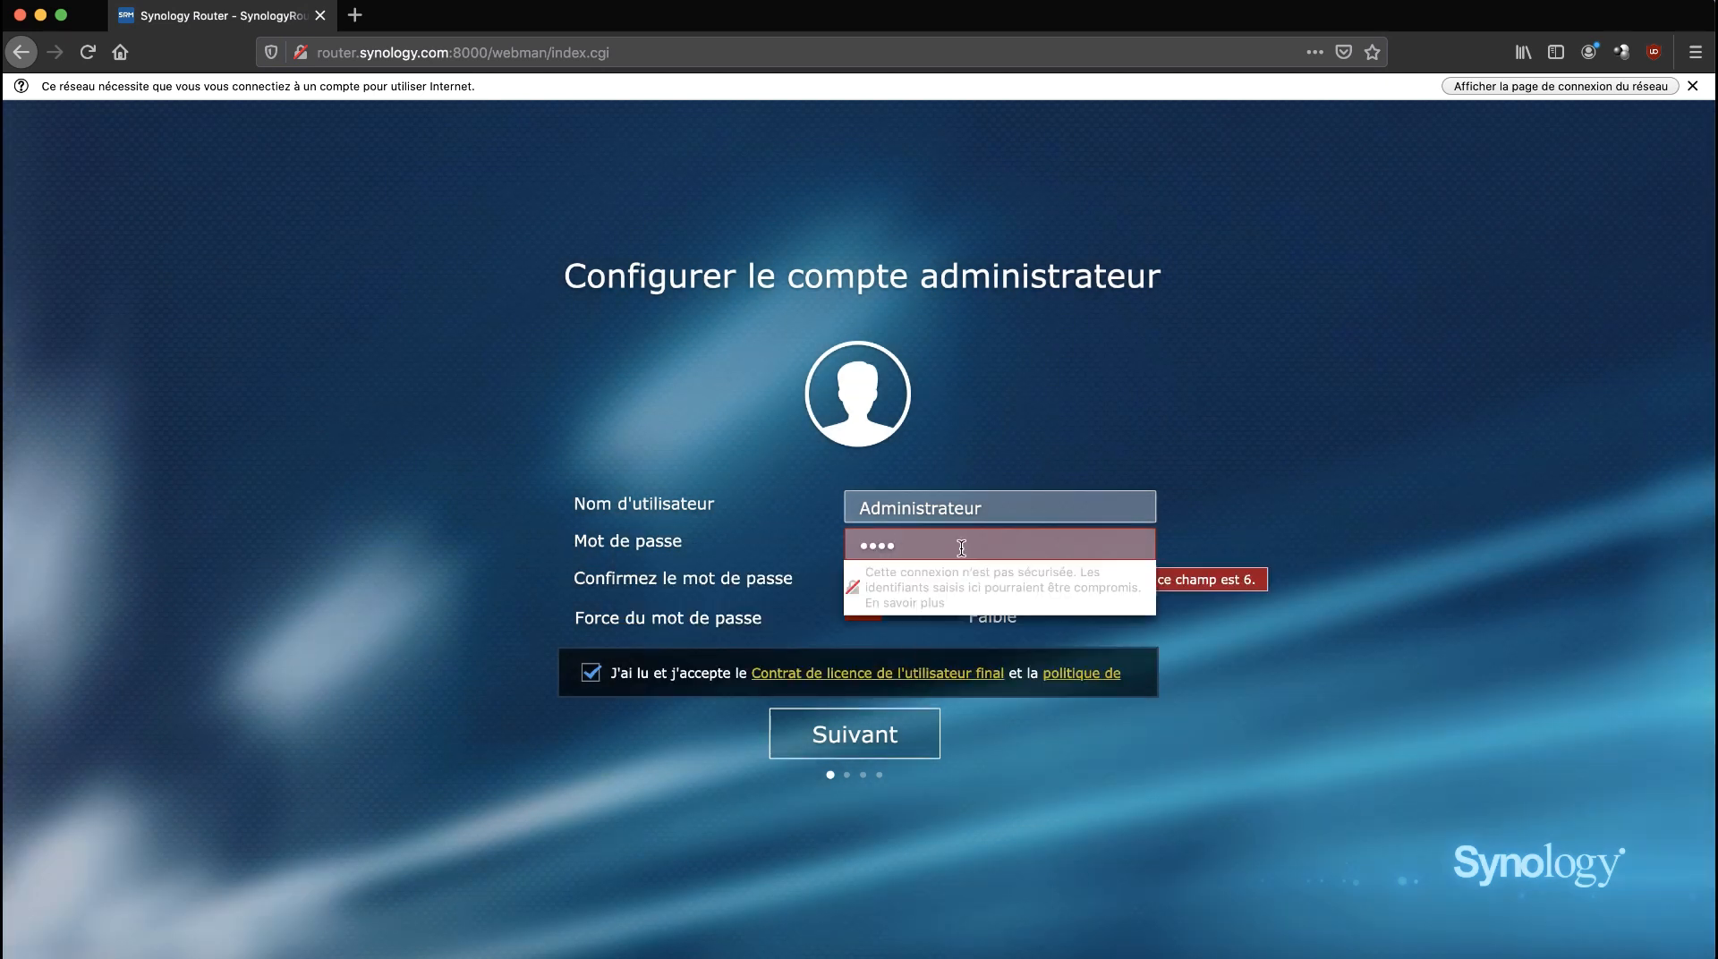
{"action": "type", "text": "••••"}
{"action": "left_click", "coordinate": [1242, 614]}
{"action": "left_click", "coordinate": [969, 582]}
{"action": "type", "text": "••••••••"}
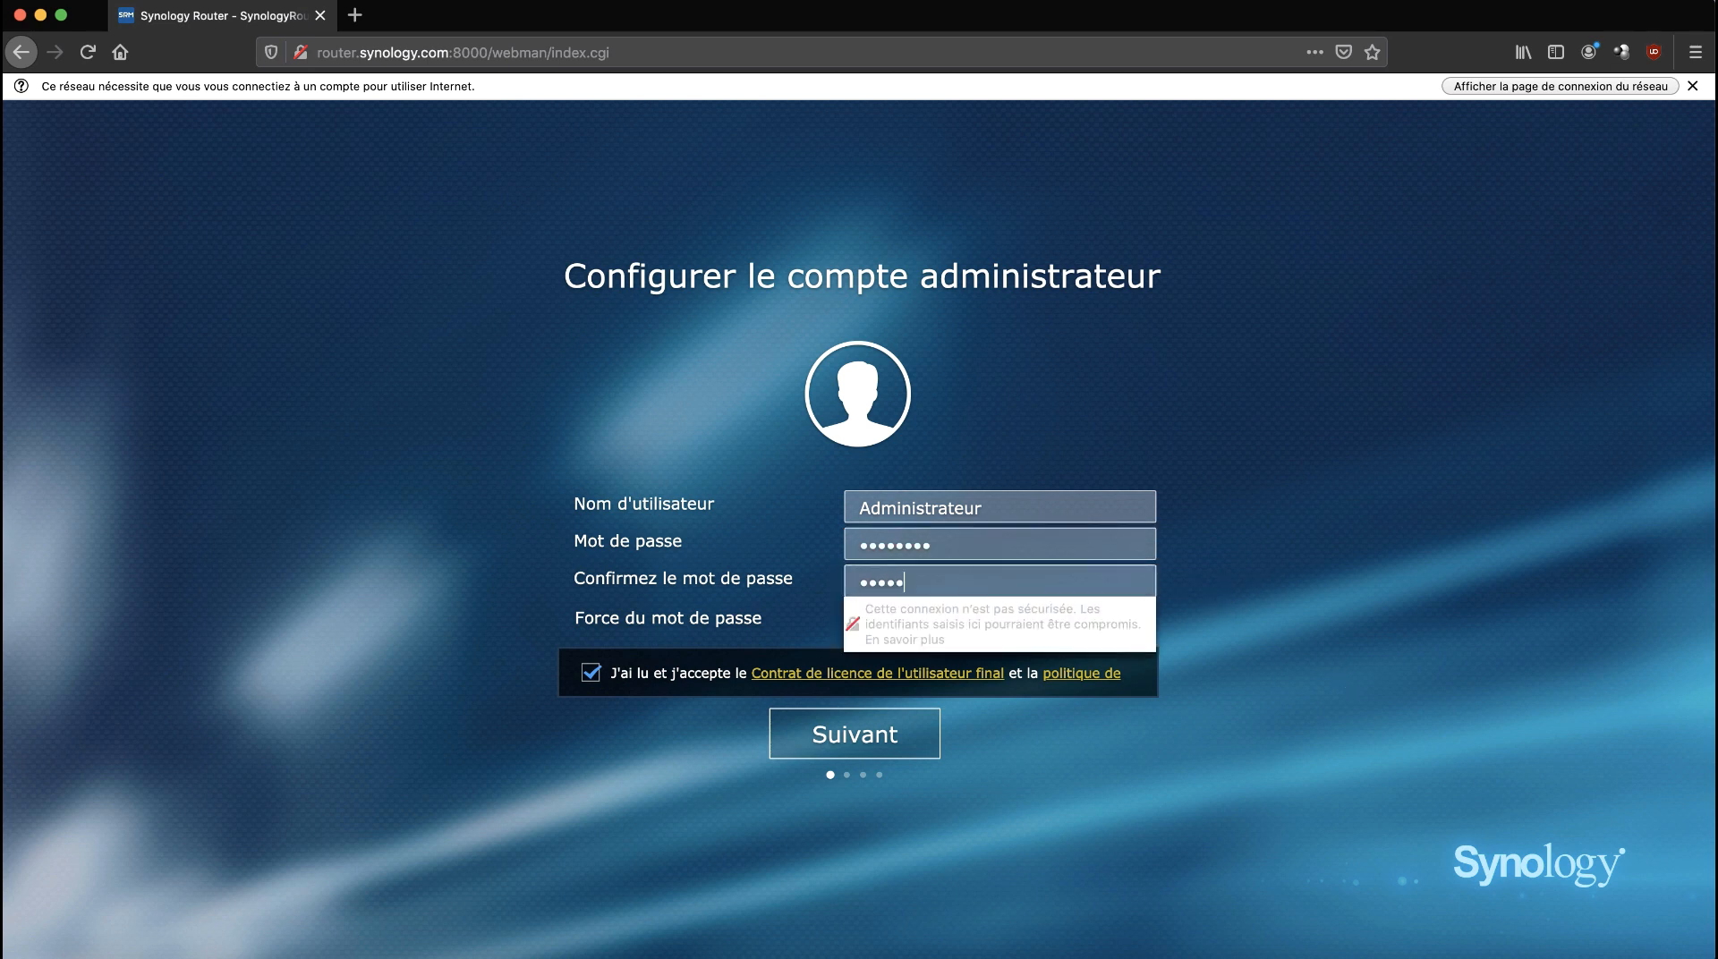
{"action": "left_click", "coordinate": [1146, 812]}
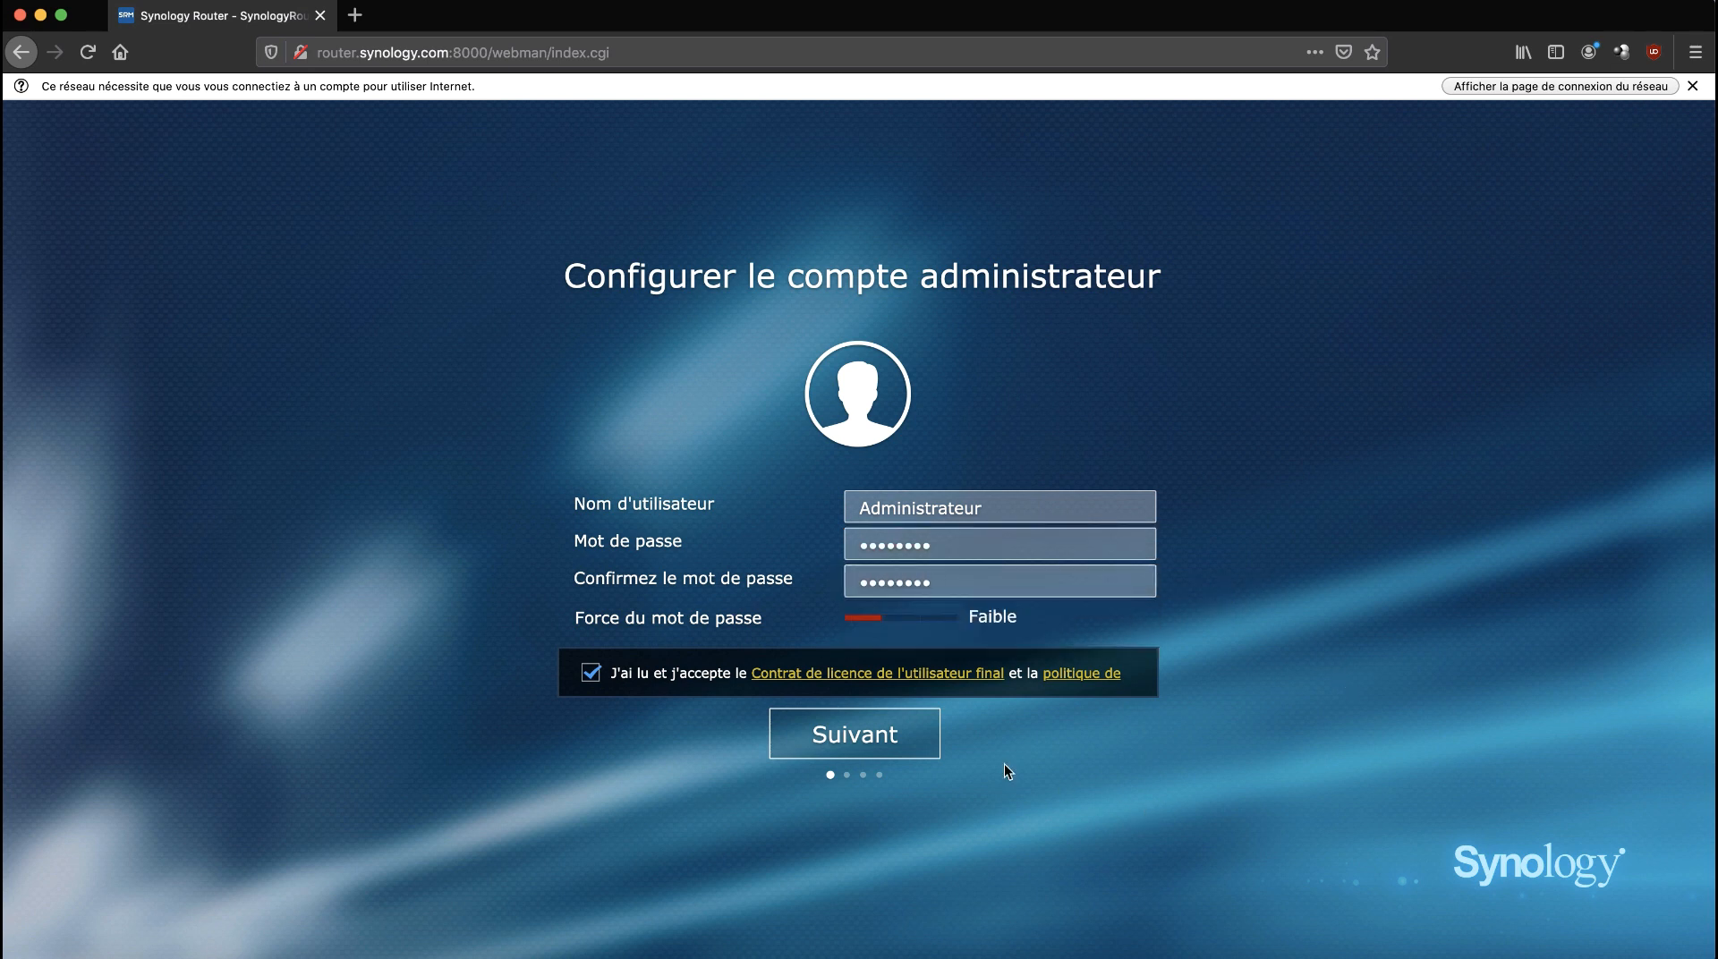
{"action": "left_click", "coordinate": [925, 738]}
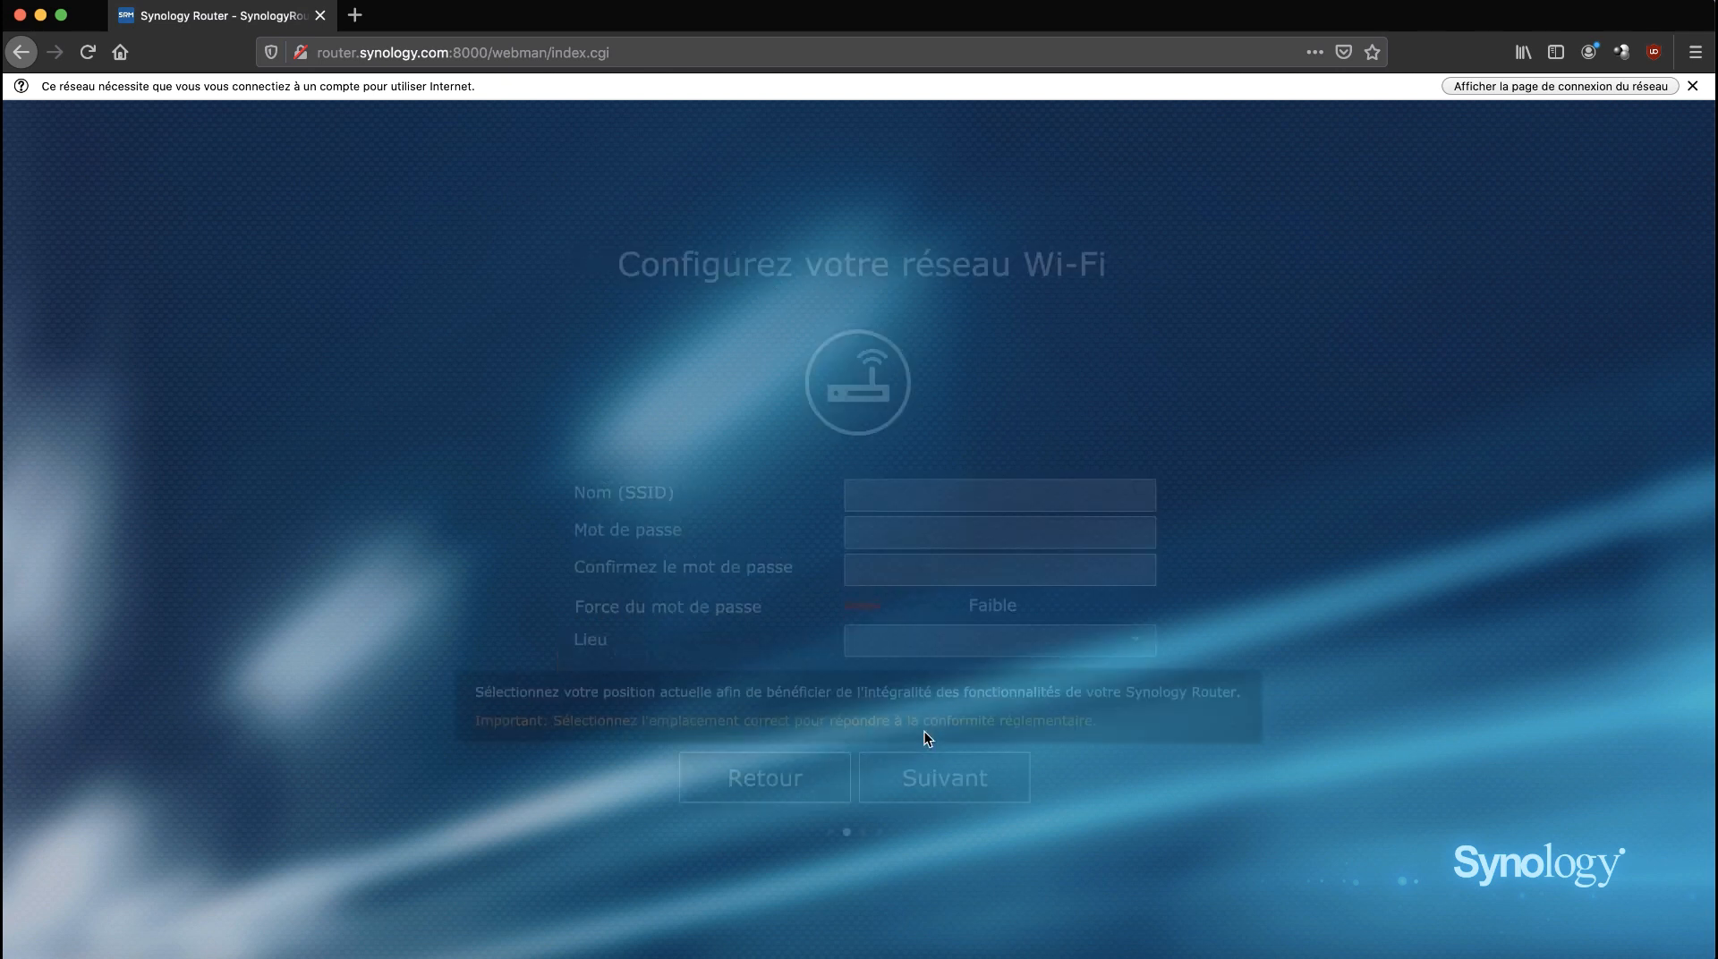
Paste the same strong Wi-Fi password into the password and confirmation fields.
{"action": "left_click", "coordinate": [924, 519]}
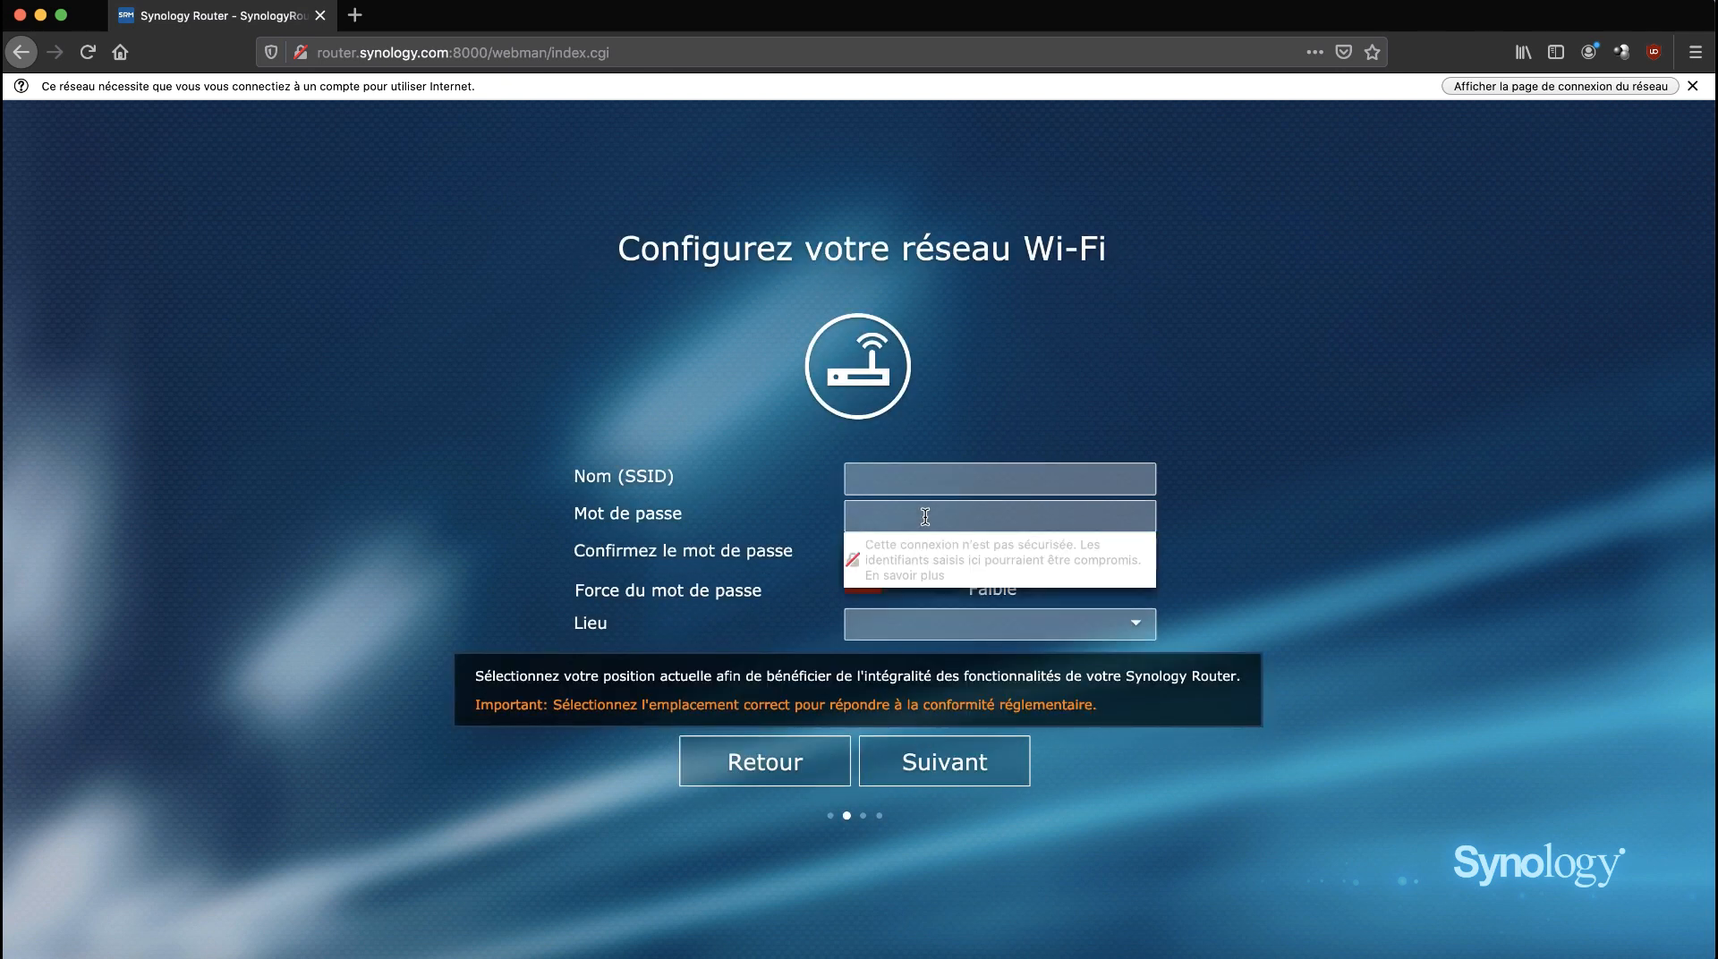
{"action": "key", "text": "super+v"}
{"action": "left_click", "coordinate": [1186, 562]}
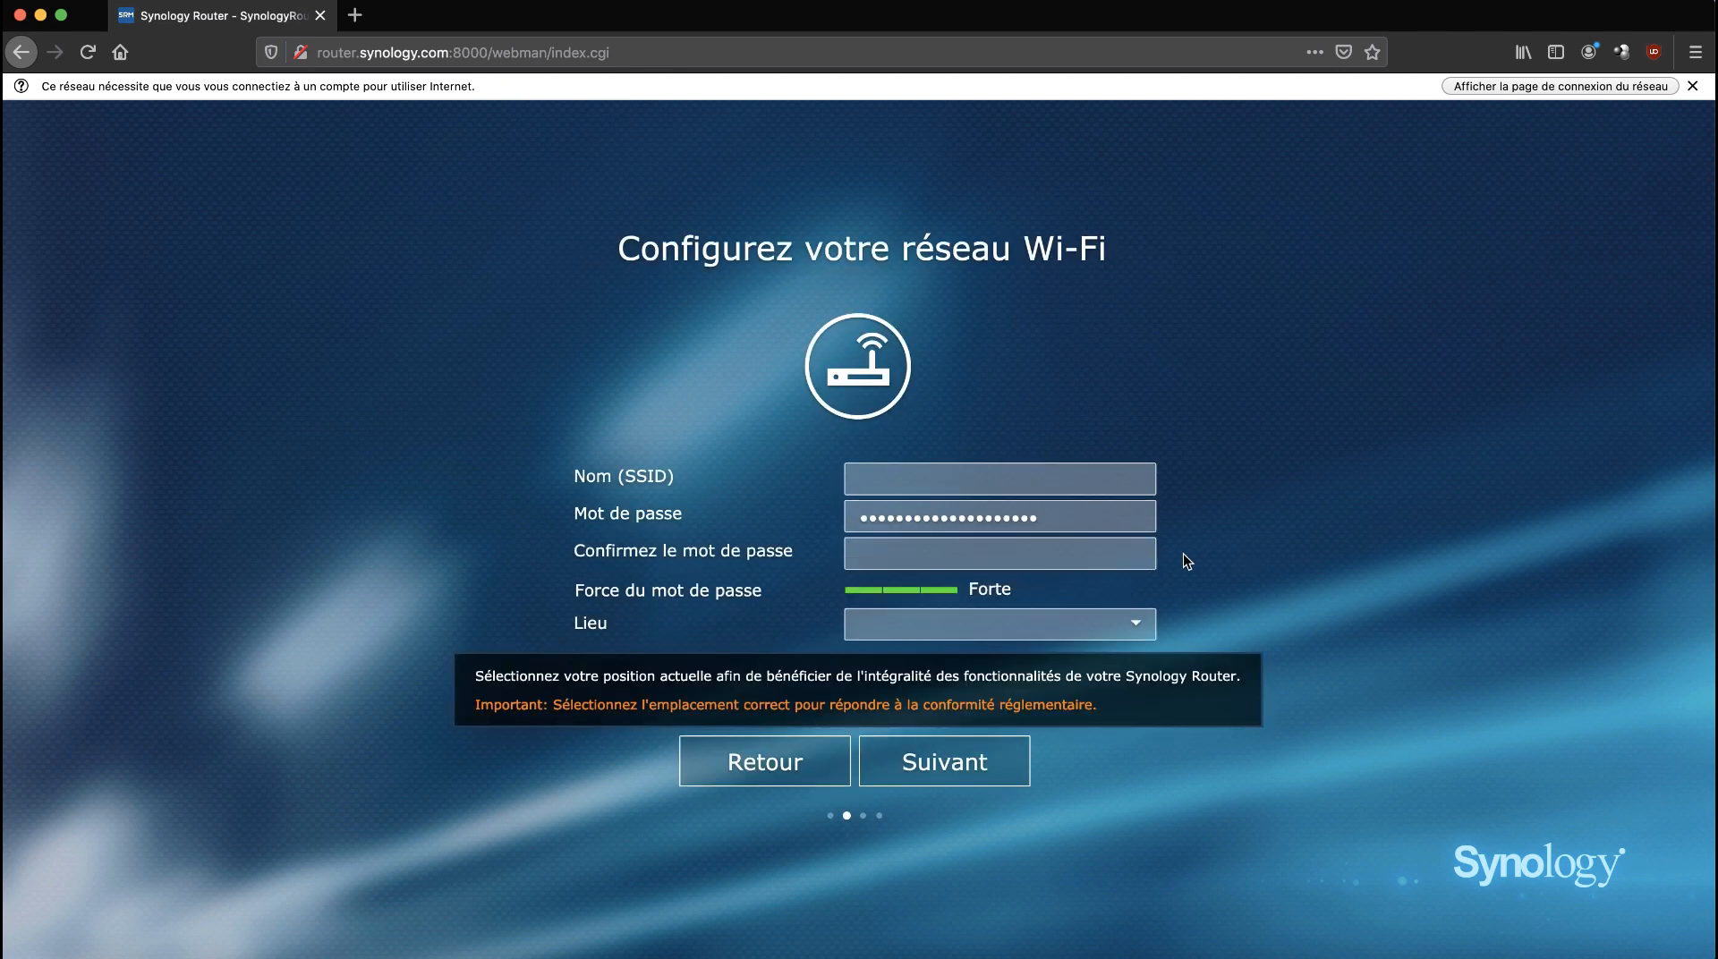
{"action": "left_click", "coordinate": [1114, 558]}
{"action": "key", "text": "super+v"}
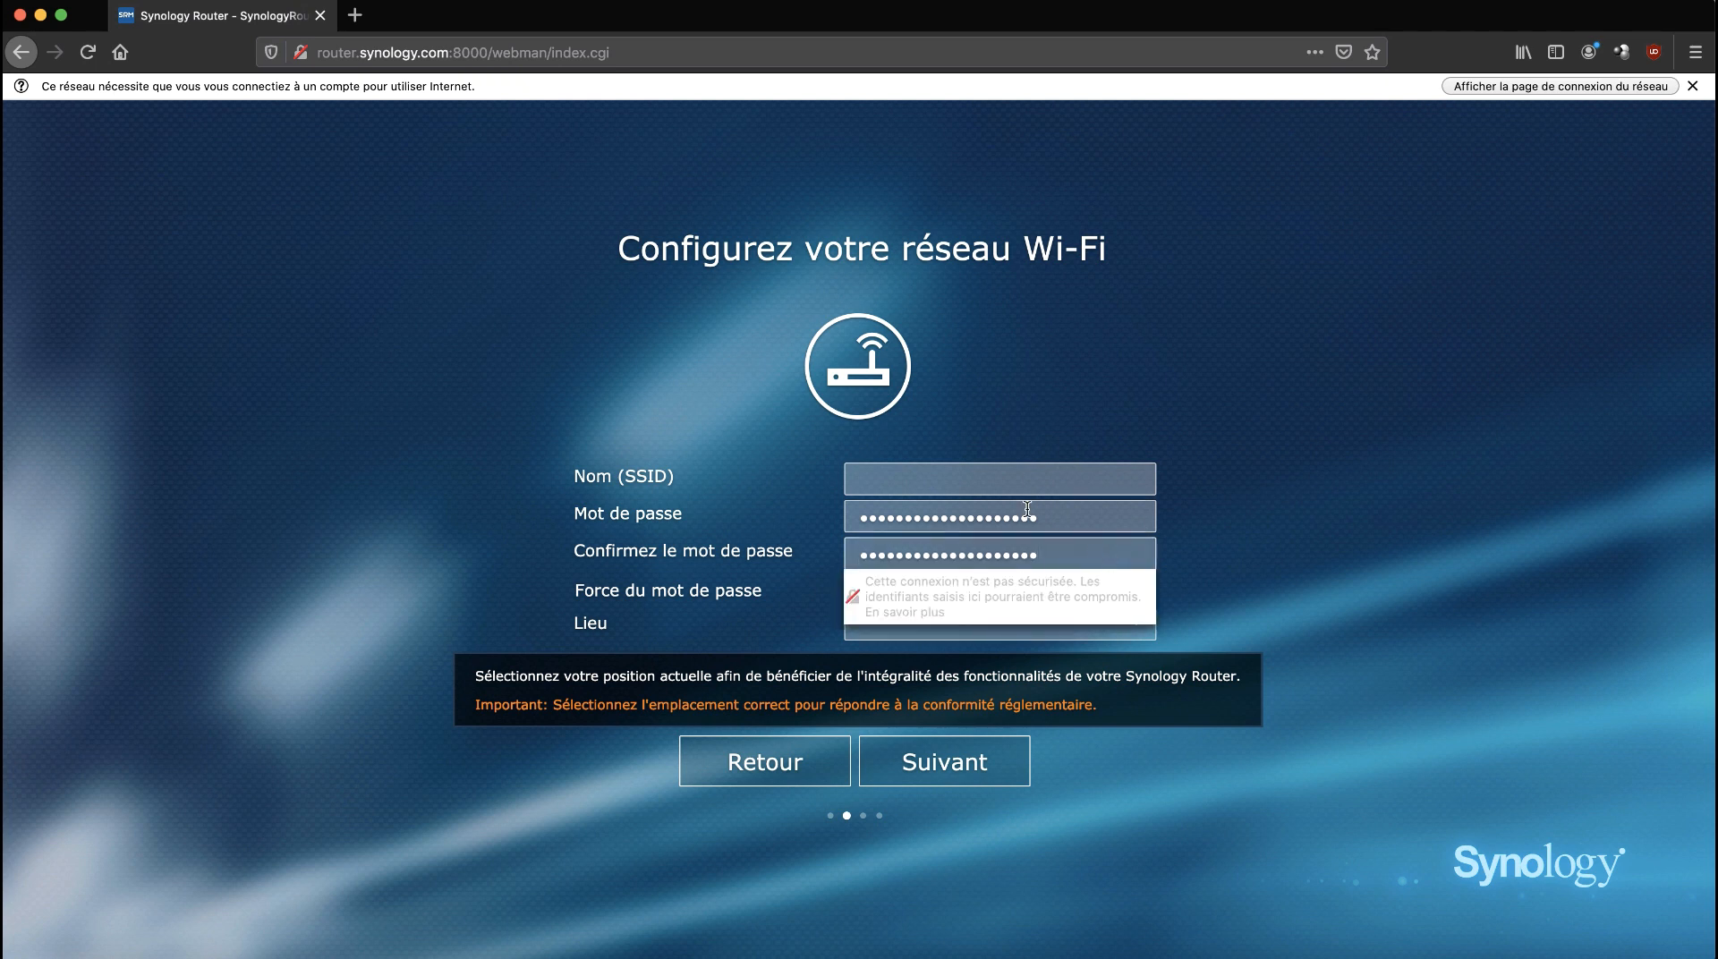
Name the Wi-Fi network Geek_BOG, set the location to France, and continue.
{"action": "left_click", "coordinate": [1017, 474]}
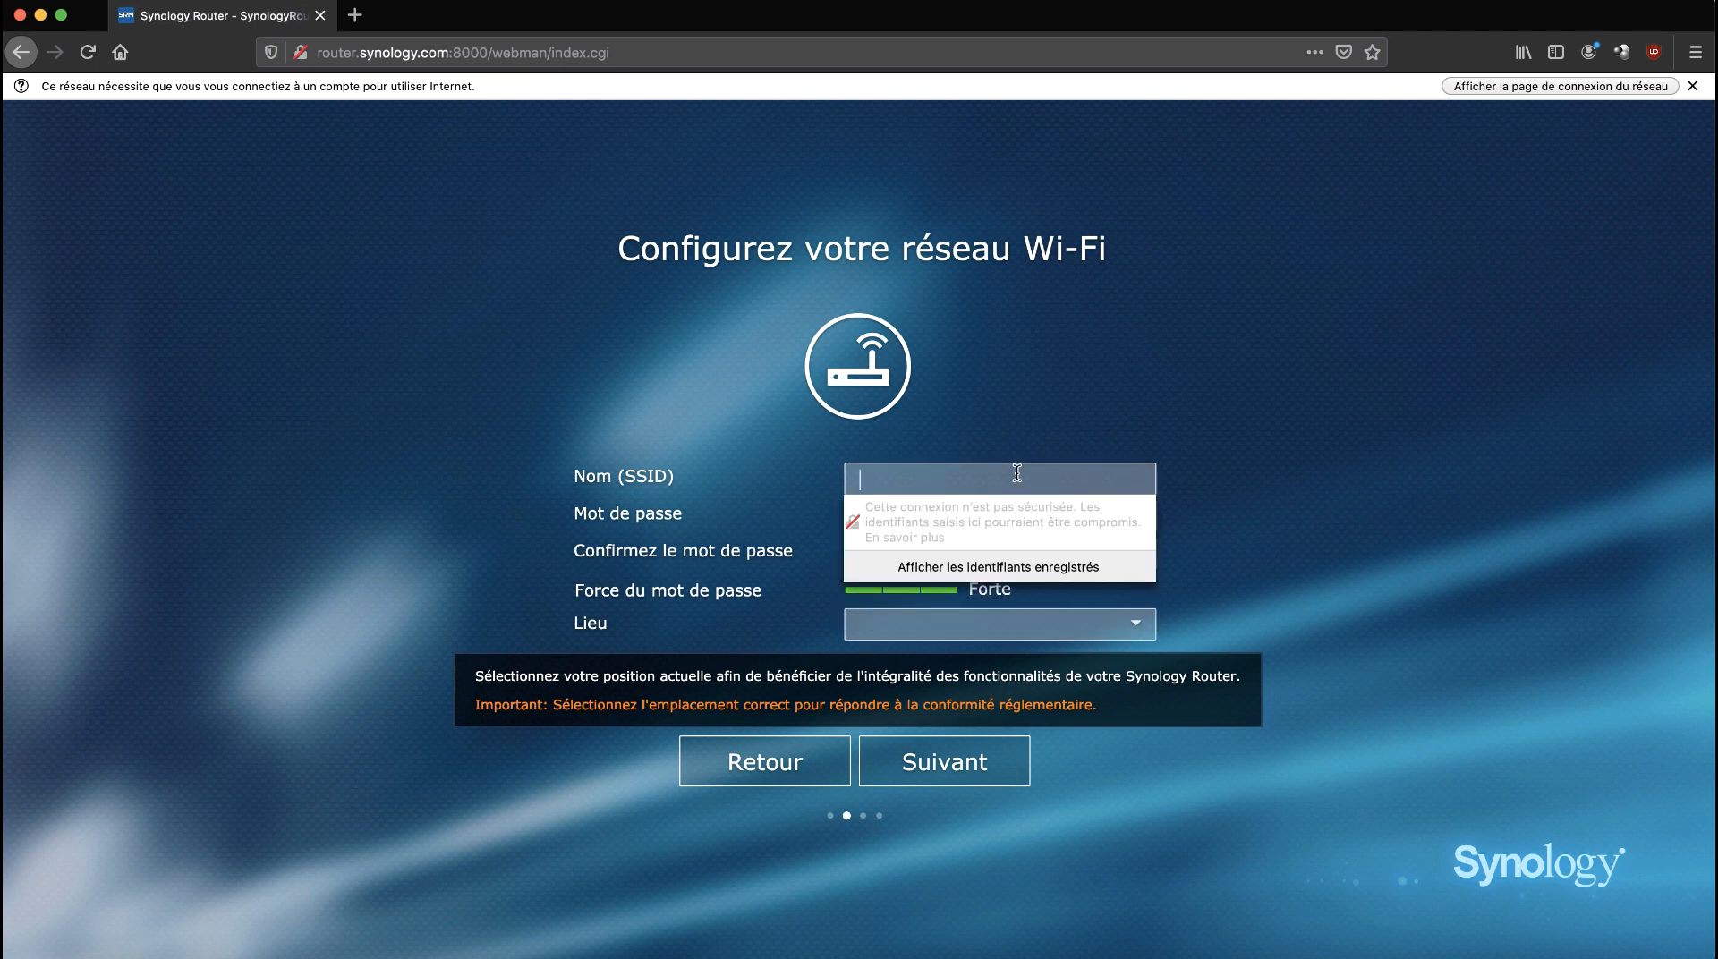
{"action": "type", "text": "Geek_BOG"}
{"action": "left_click", "coordinate": [1287, 519]}
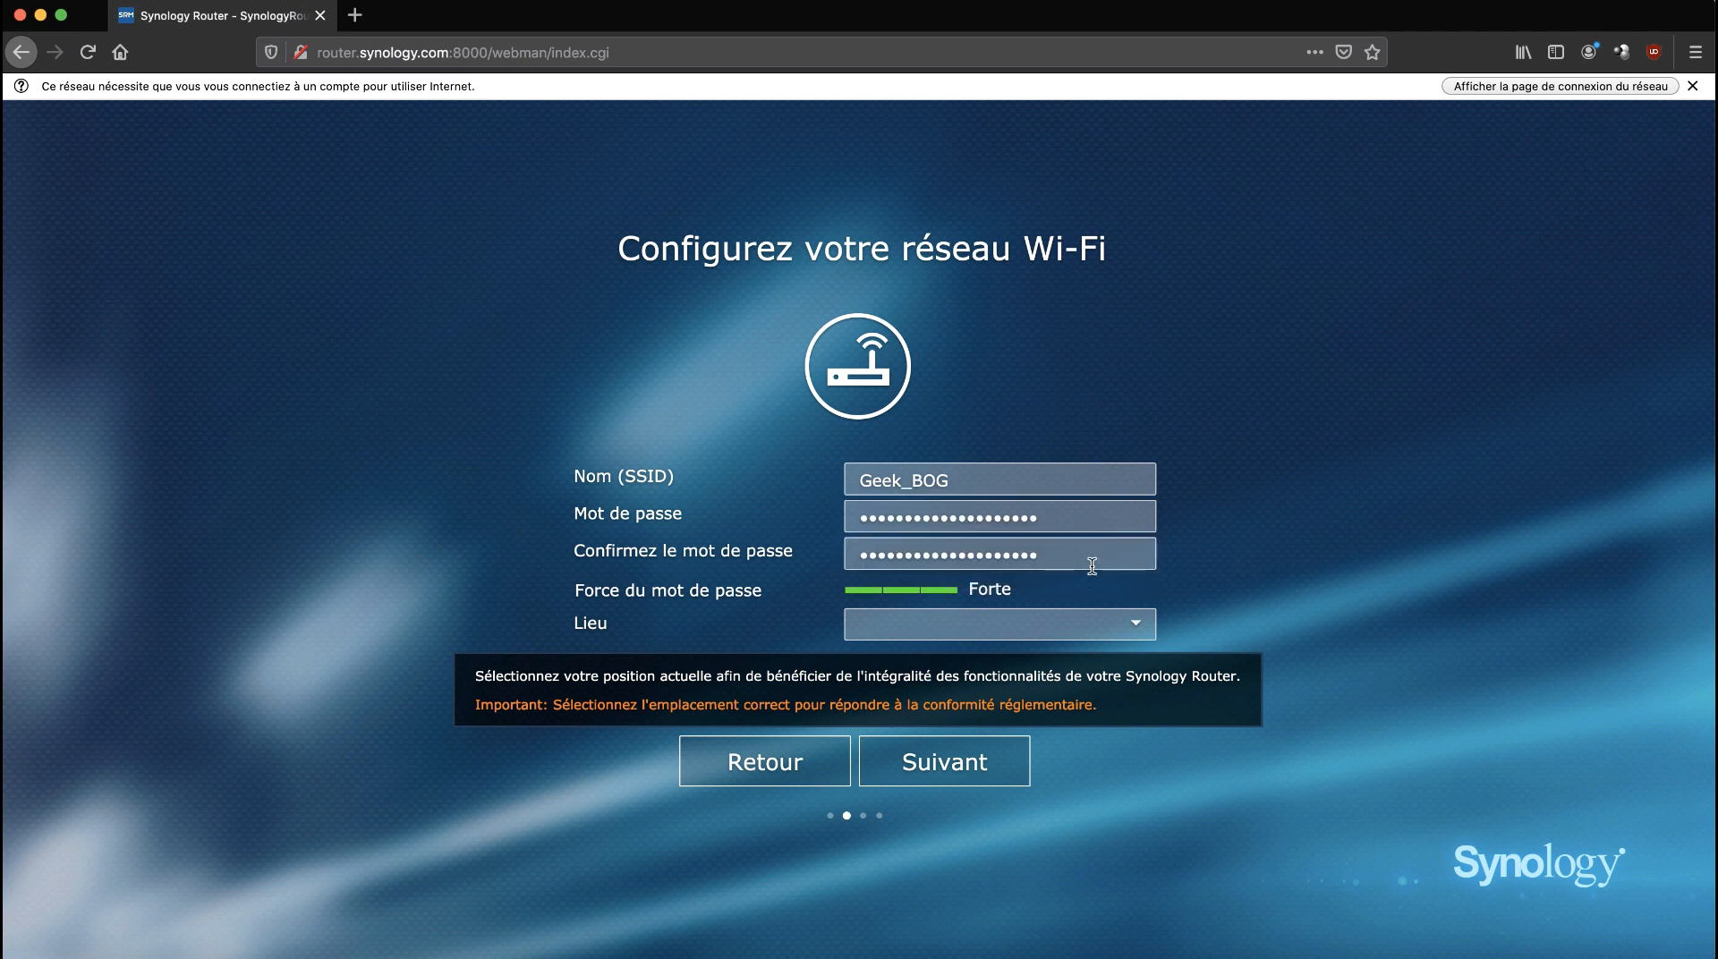
{"action": "left_click", "coordinate": [1071, 621]}
{"action": "type", "text": "France"}
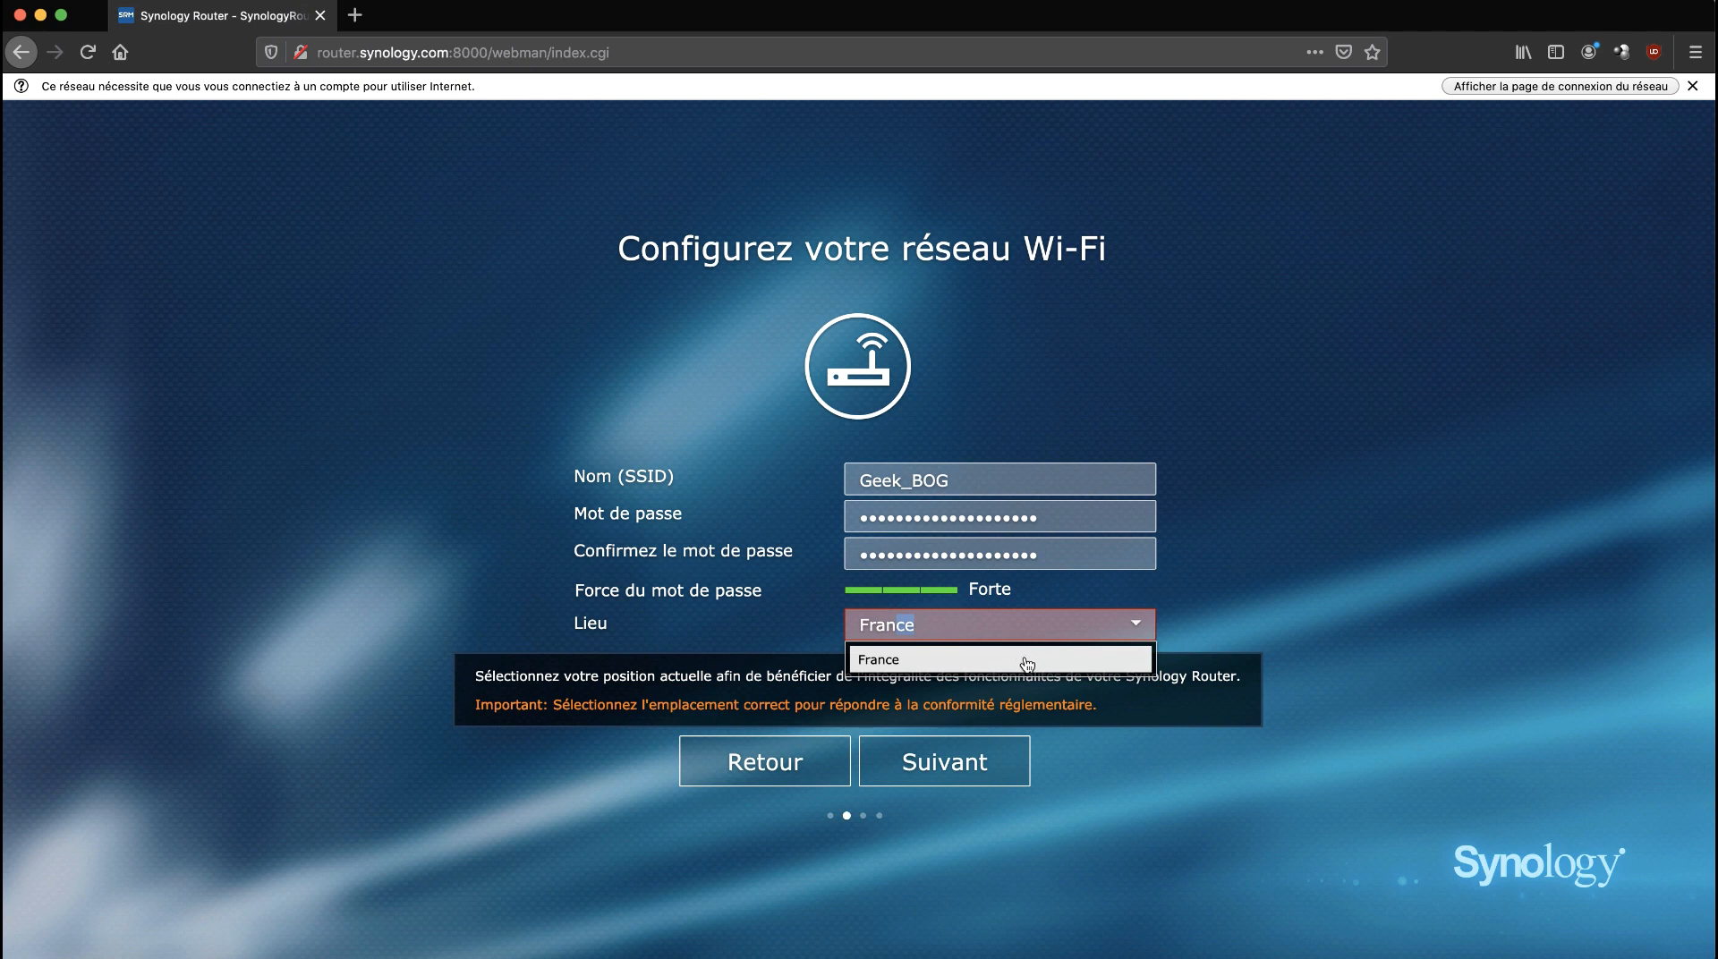
{"action": "left_click", "coordinate": [1019, 662]}
{"action": "left_click", "coordinate": [972, 779]}
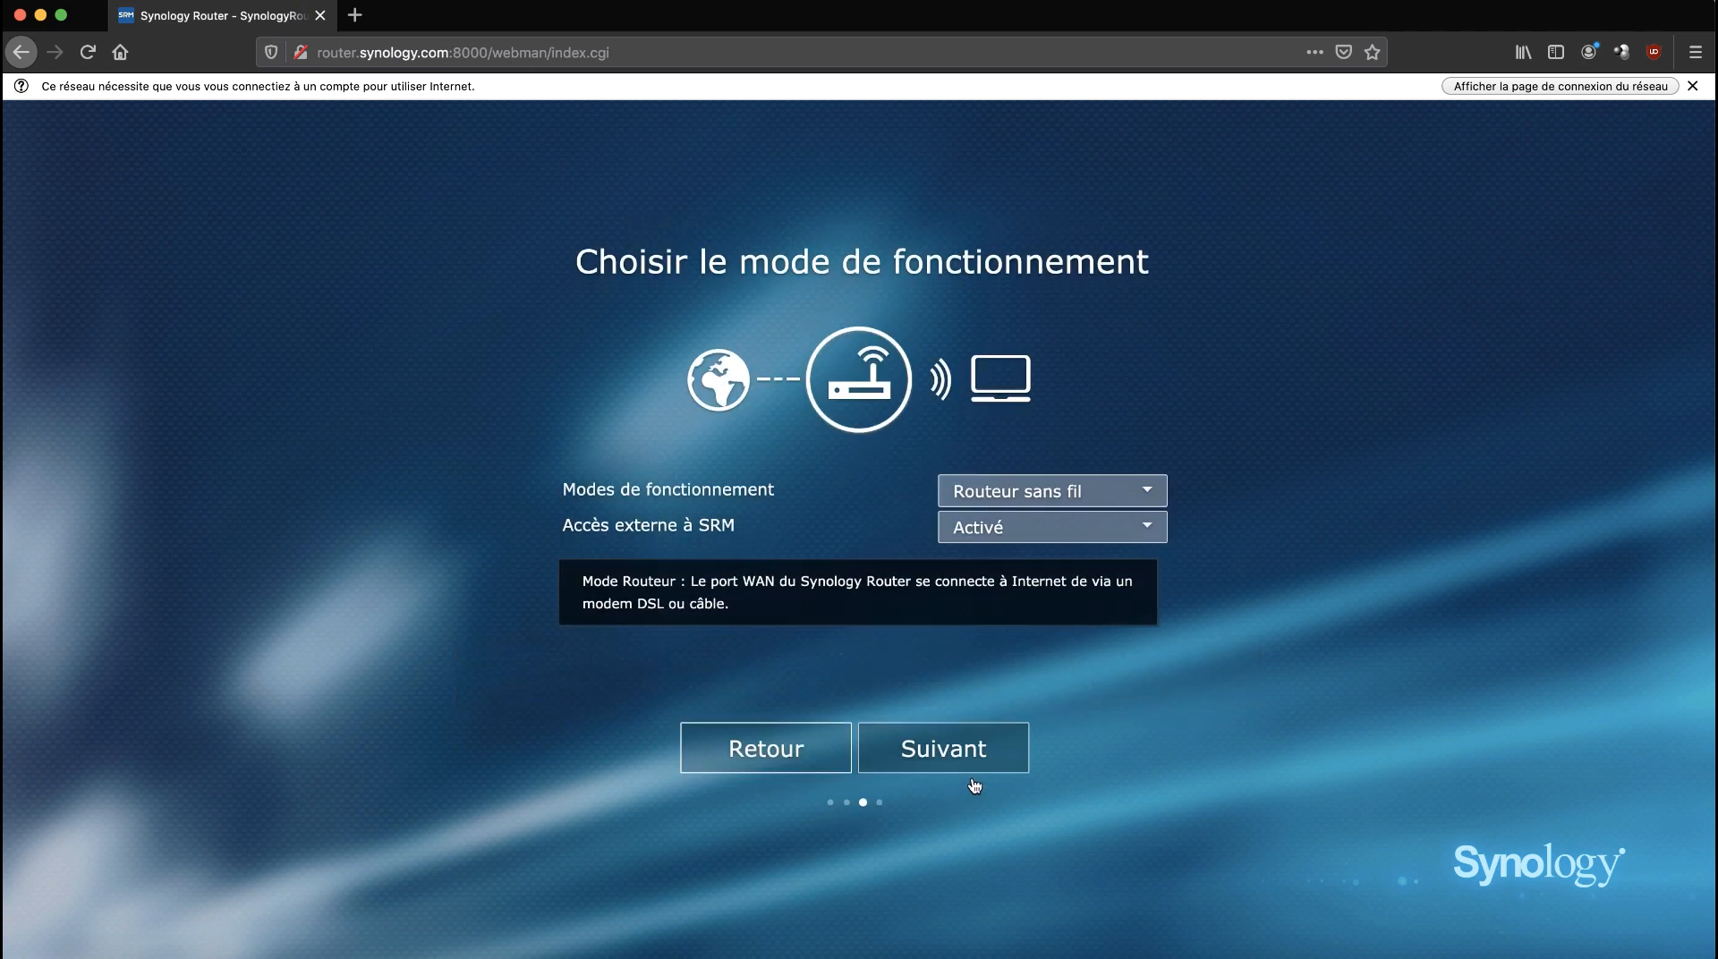
Keep Routeur sans fil as the operating mode with SRM external access Désactivé, and continue.
{"action": "left_click", "coordinate": [1123, 492]}
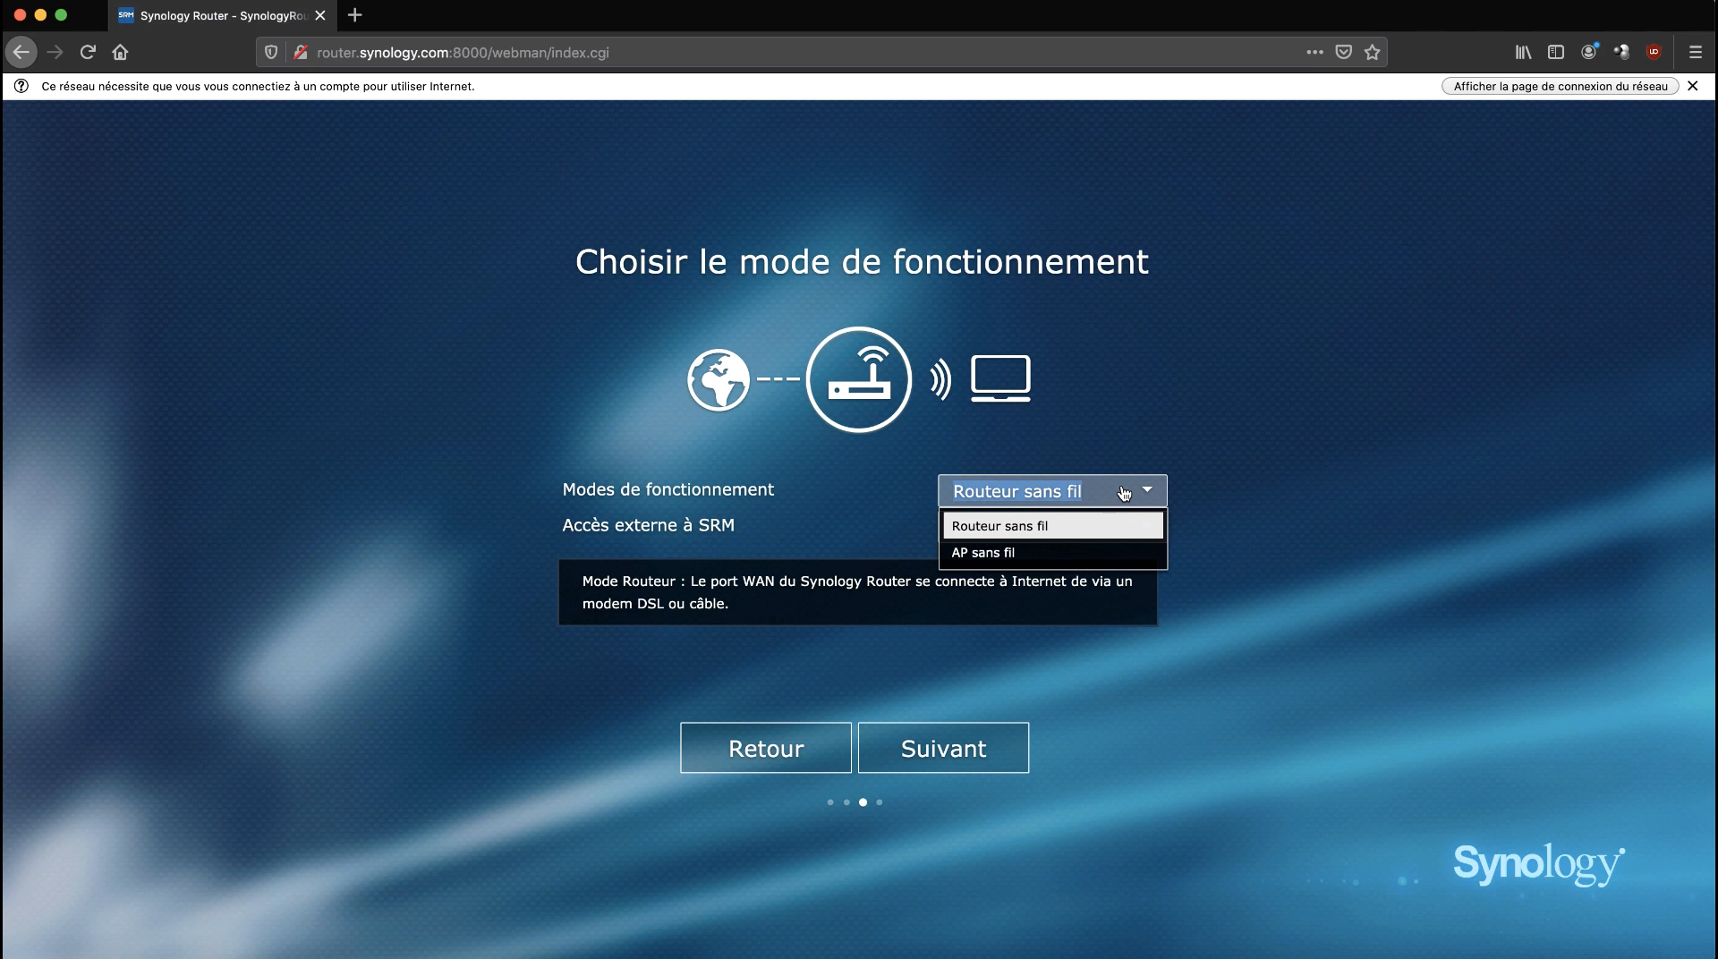
{"action": "left_click", "coordinate": [1124, 493]}
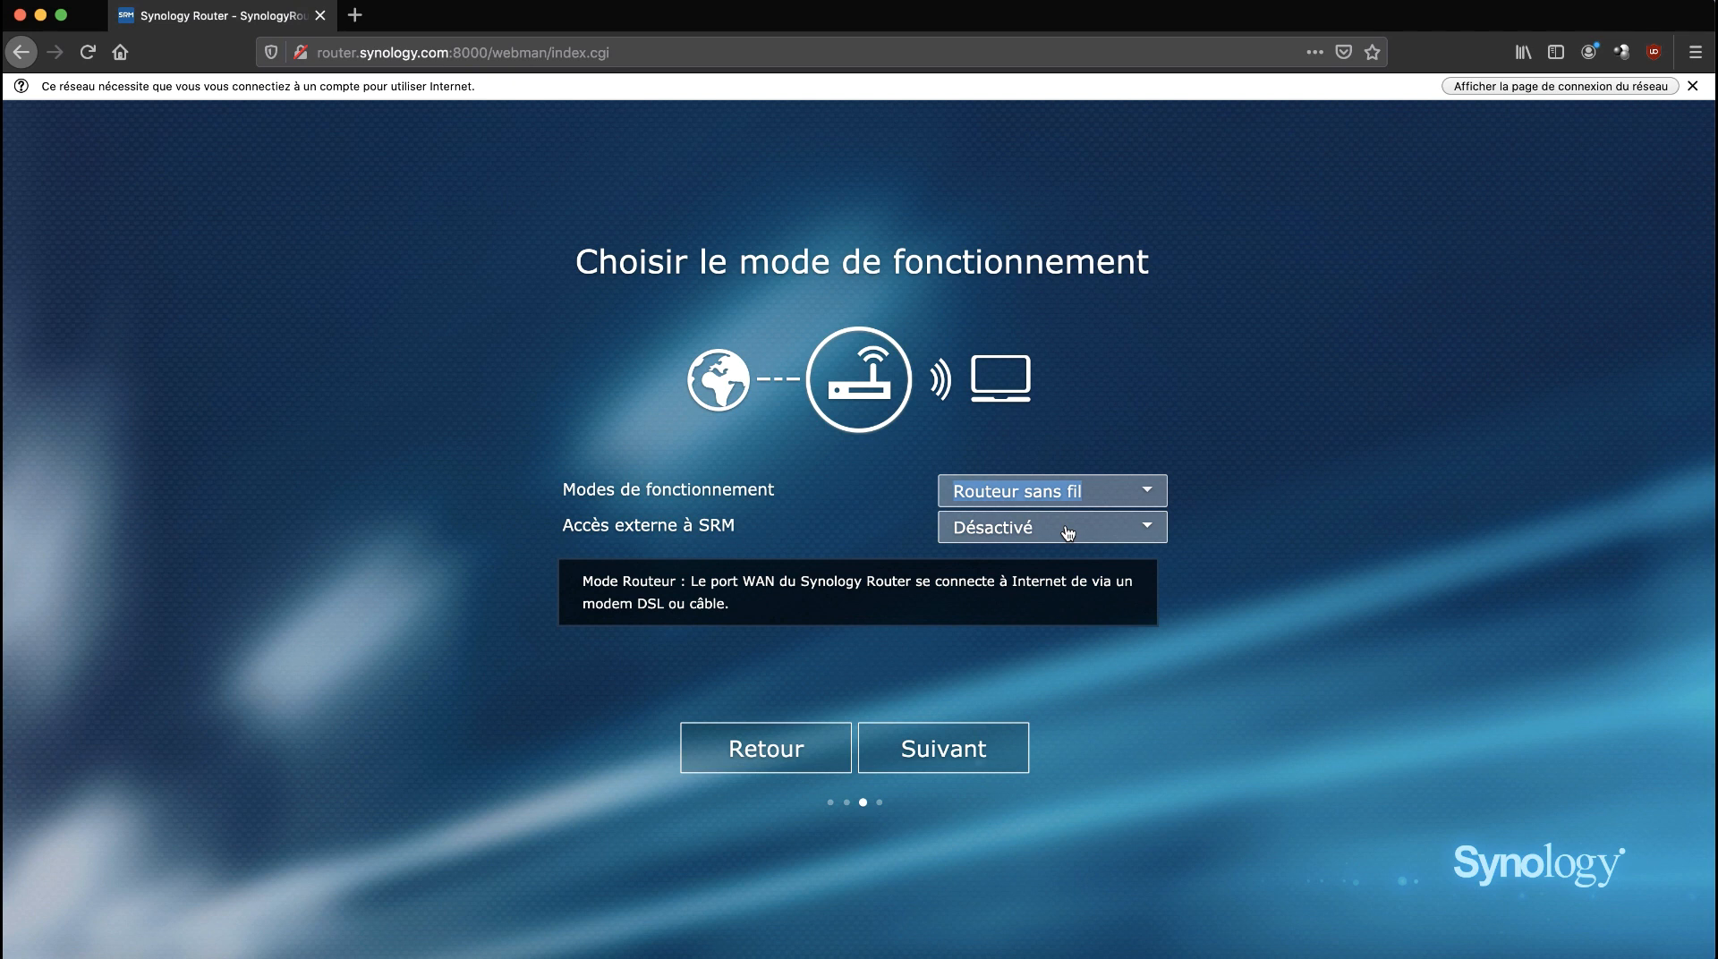
{"action": "left_click", "coordinate": [976, 754]}
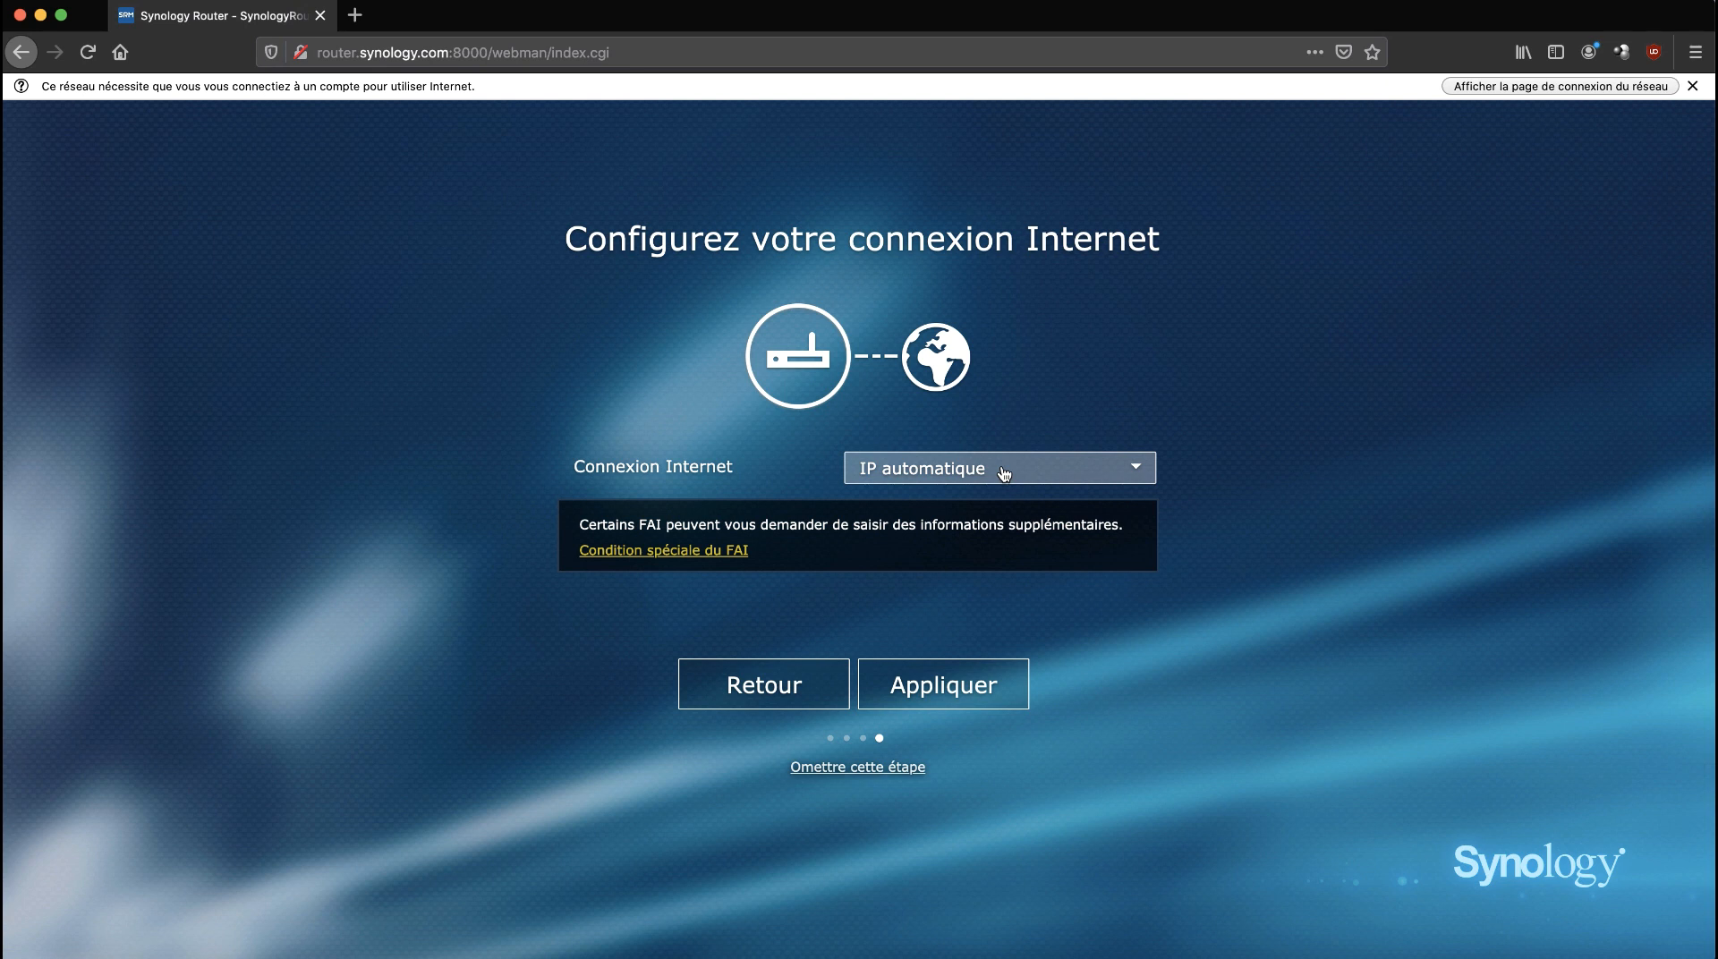
Try IP manuelle, revert the Internet connection to IP automatique, and apply the wizard settings.
{"action": "left_click", "coordinate": [1004, 474]}
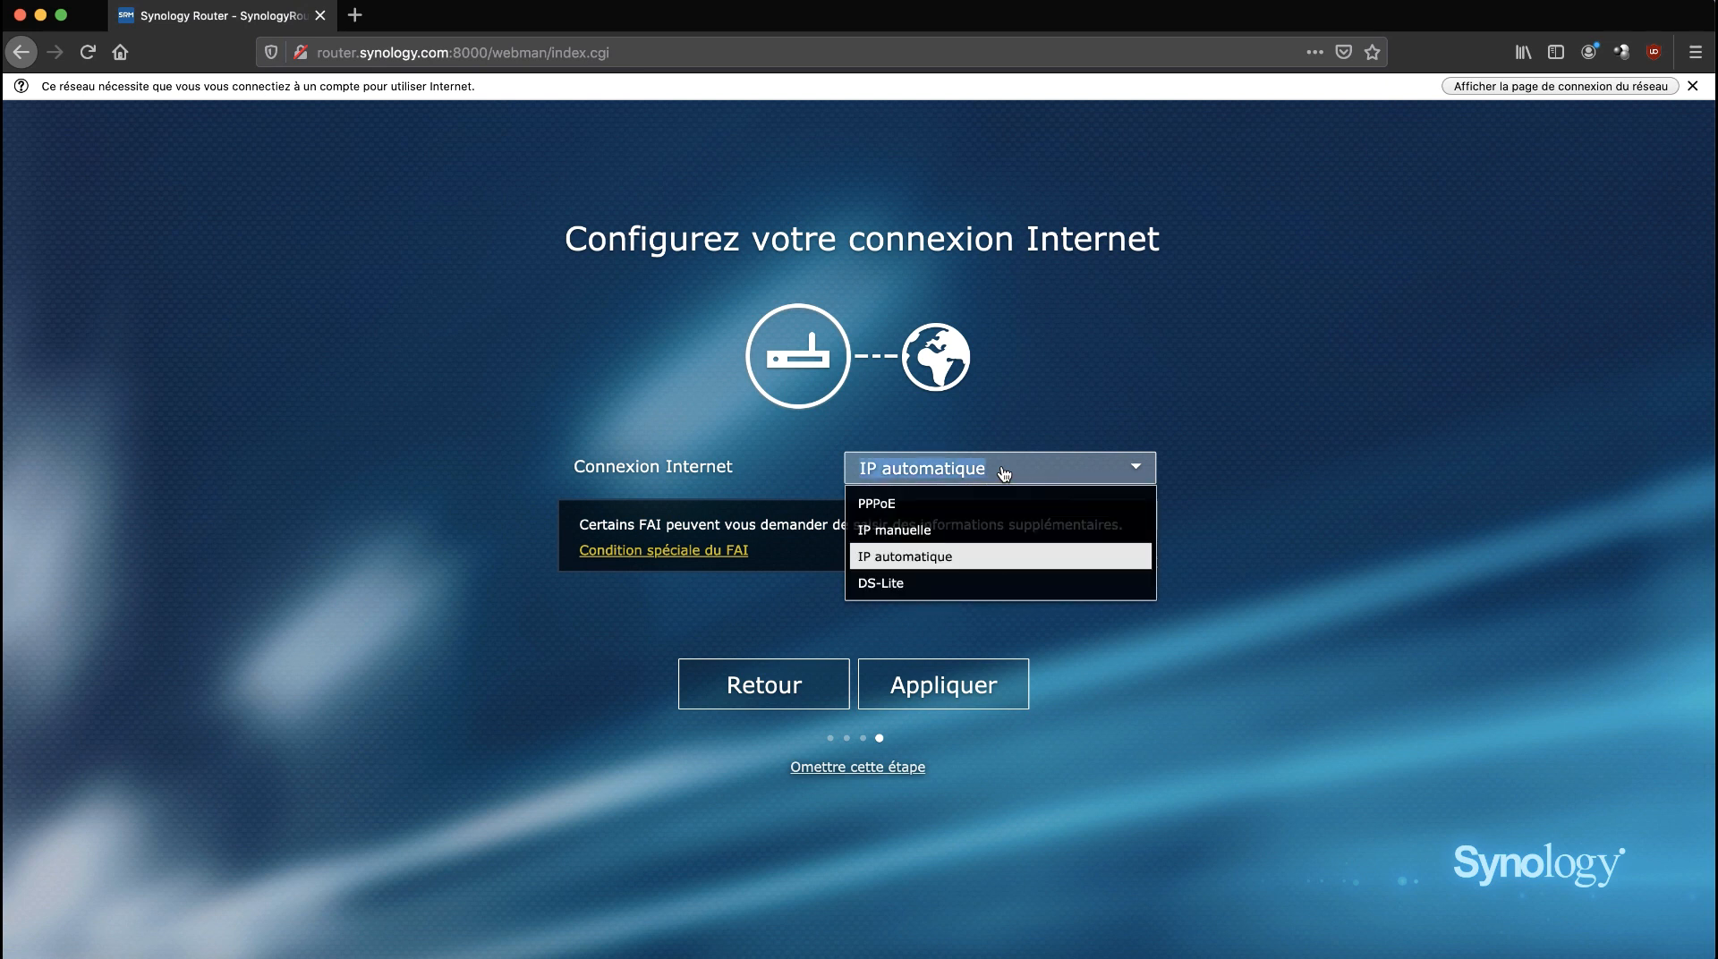
{"action": "left_click", "coordinate": [988, 530]}
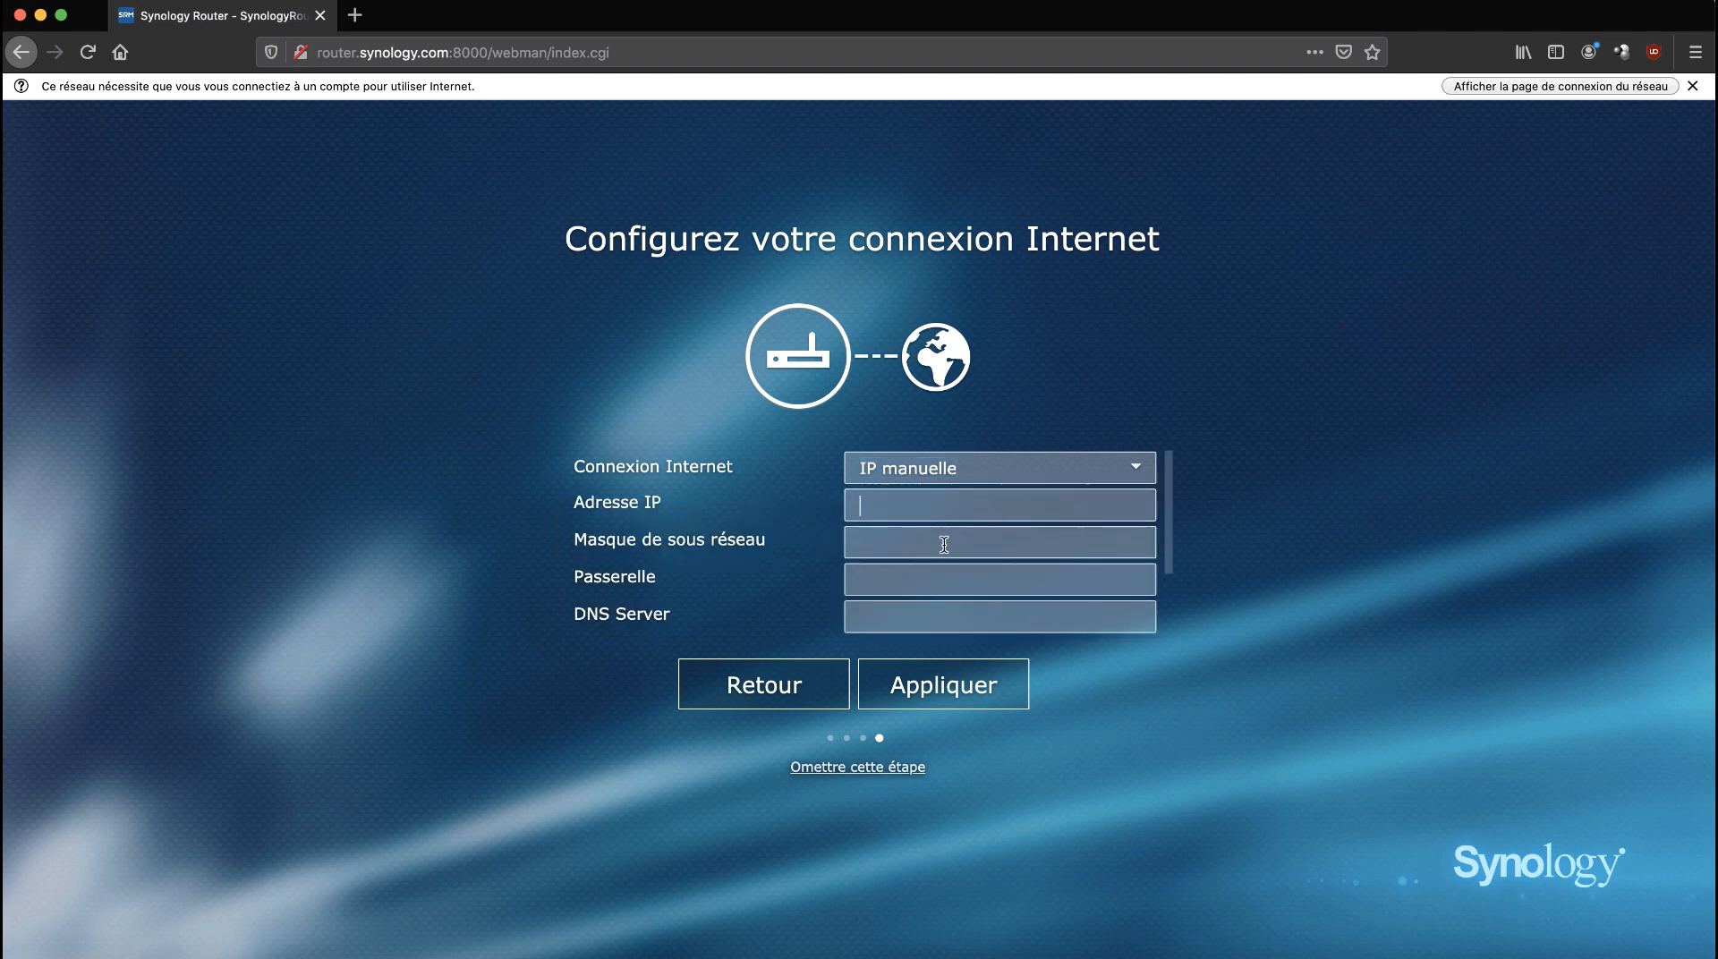
{"action": "left_click", "coordinate": [940, 577]}
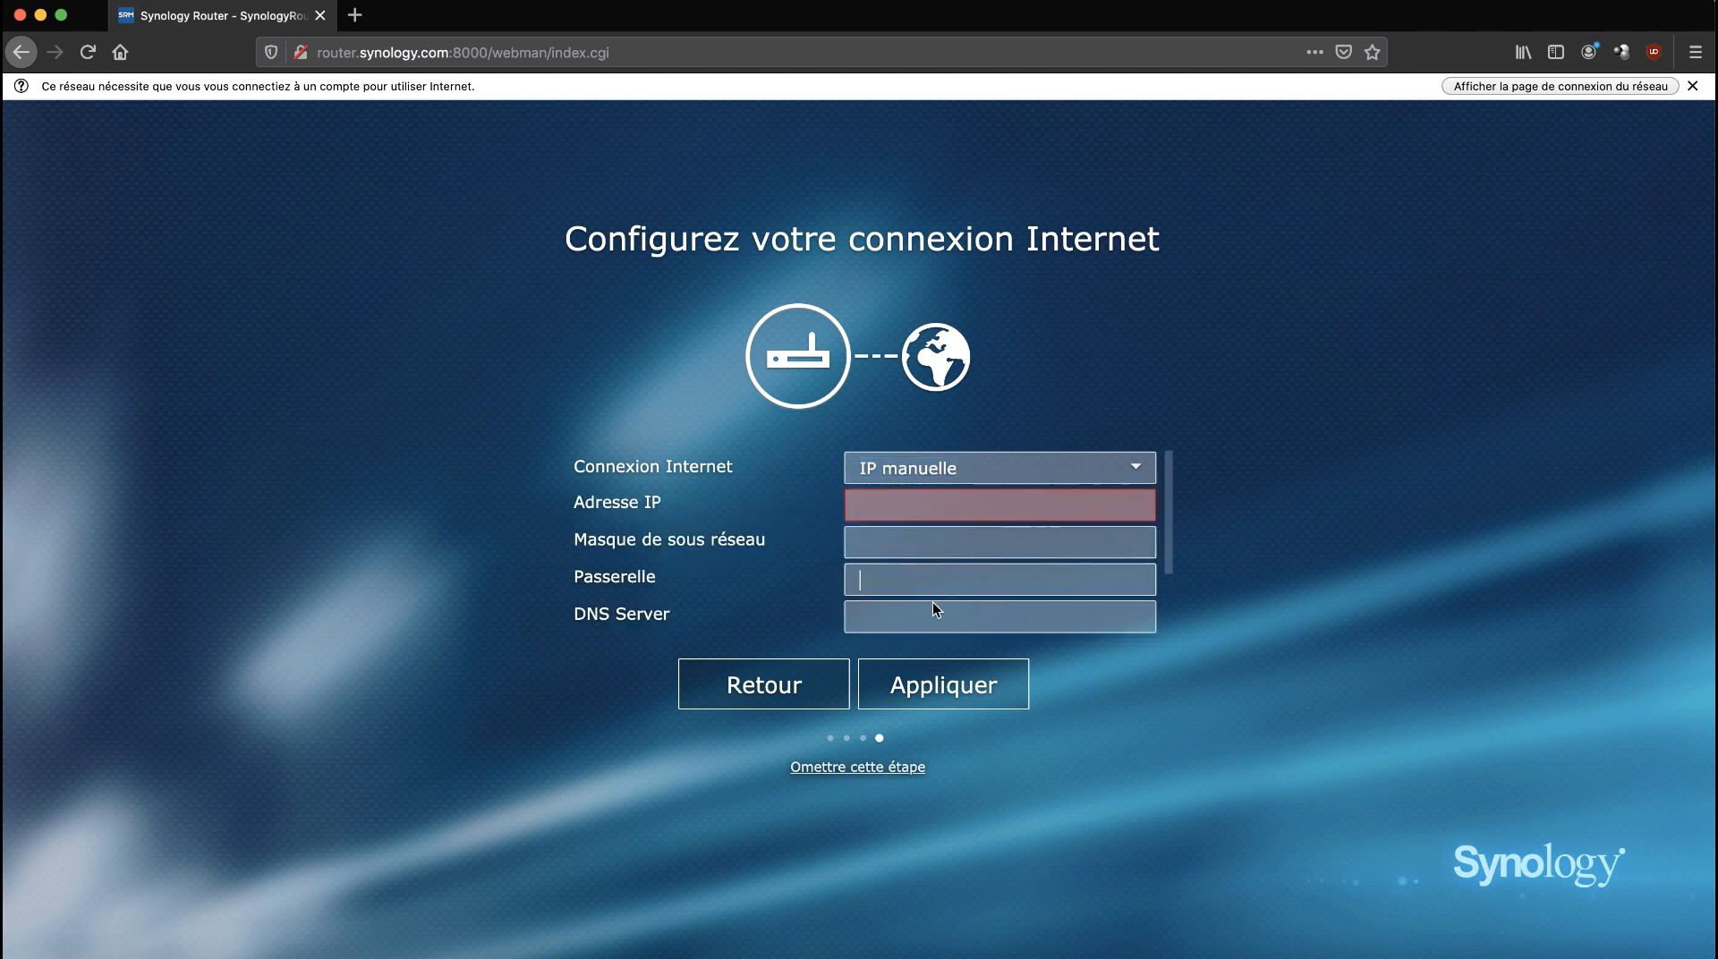
{"action": "left_click", "coordinate": [1028, 478]}
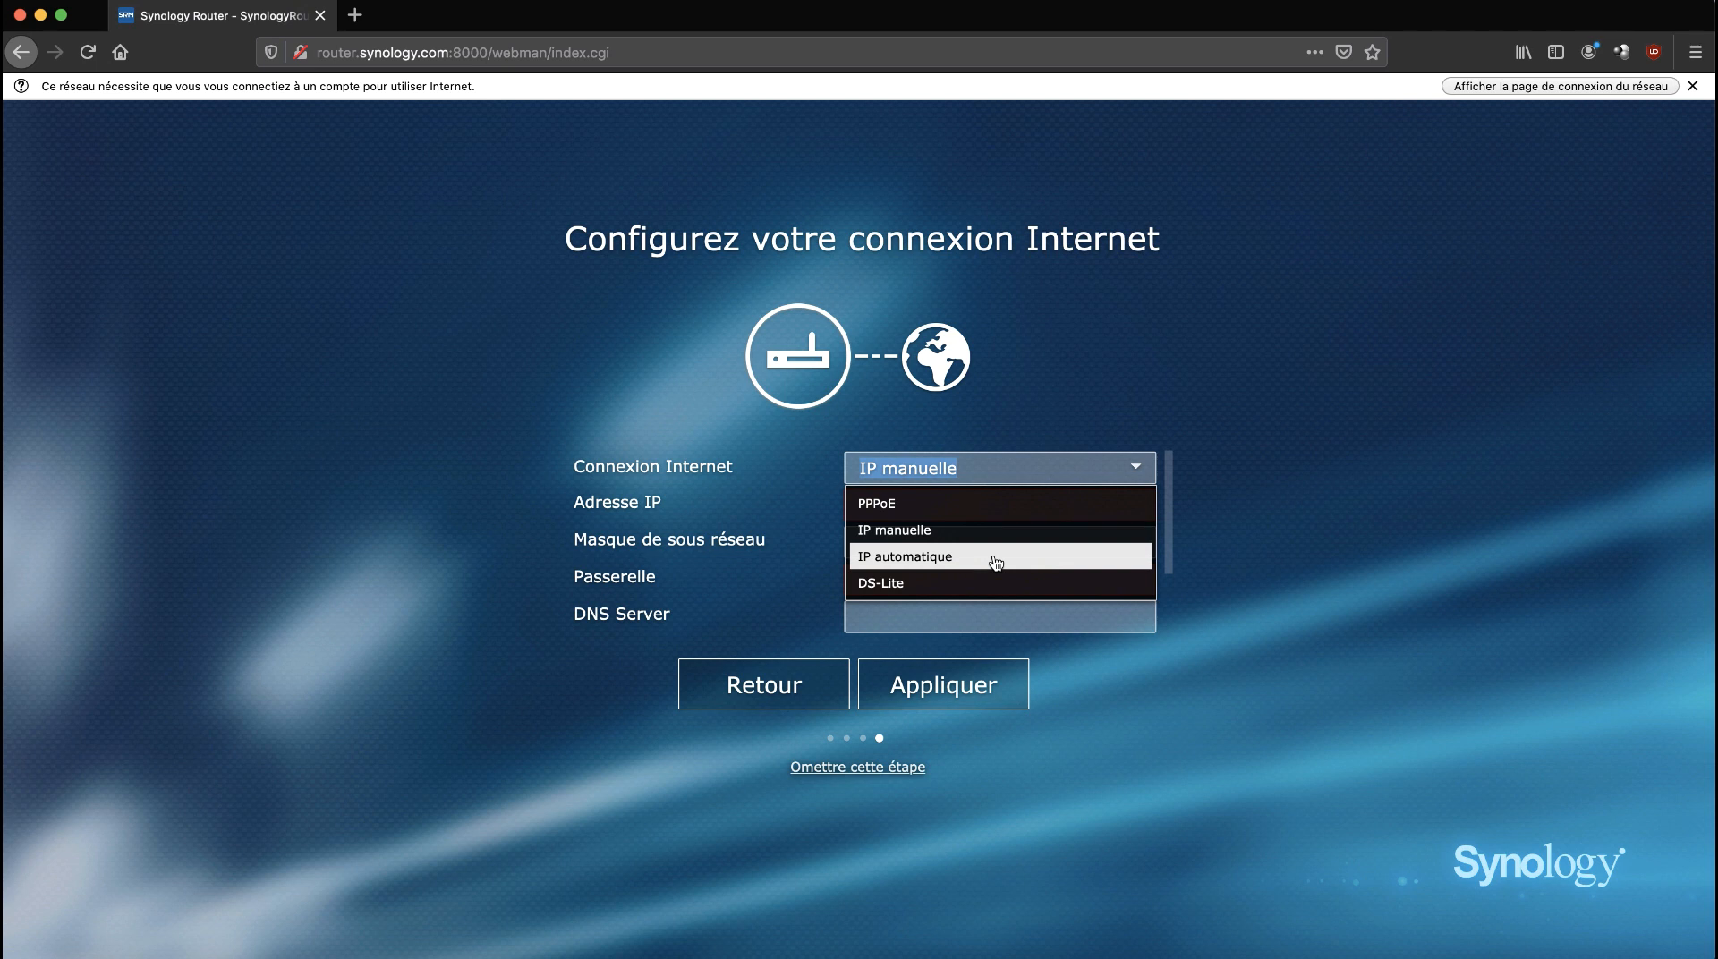
{"action": "left_click", "coordinate": [996, 562]}
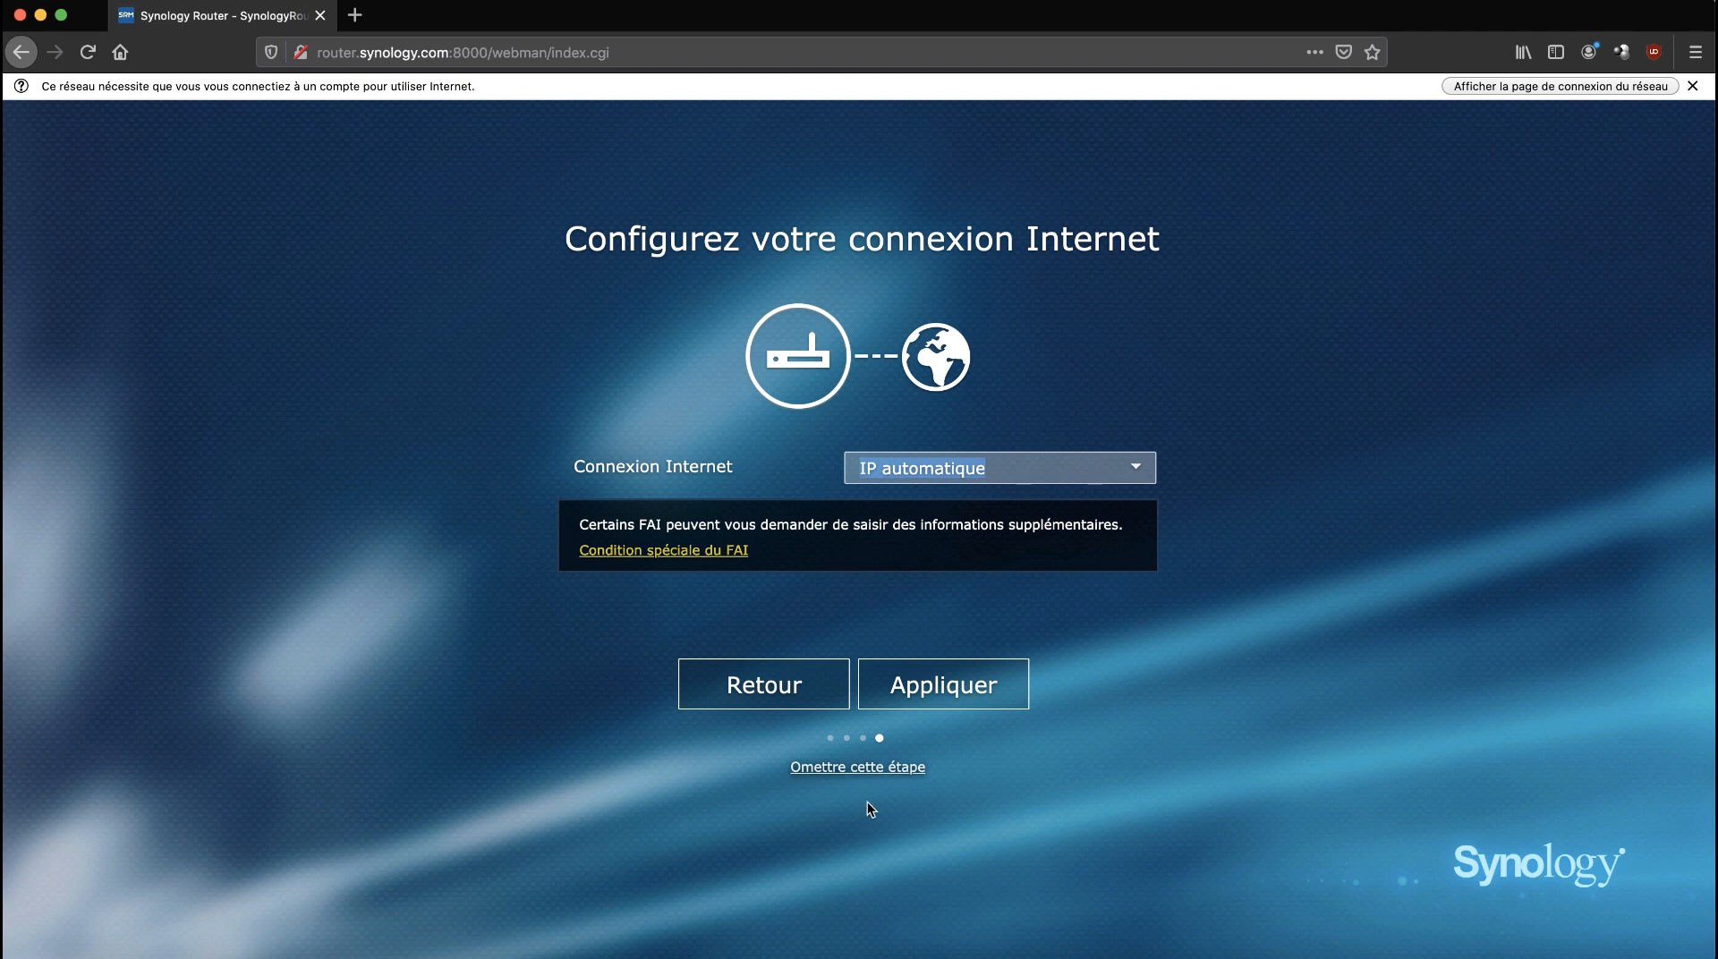
{"action": "left_click", "coordinate": [993, 685]}
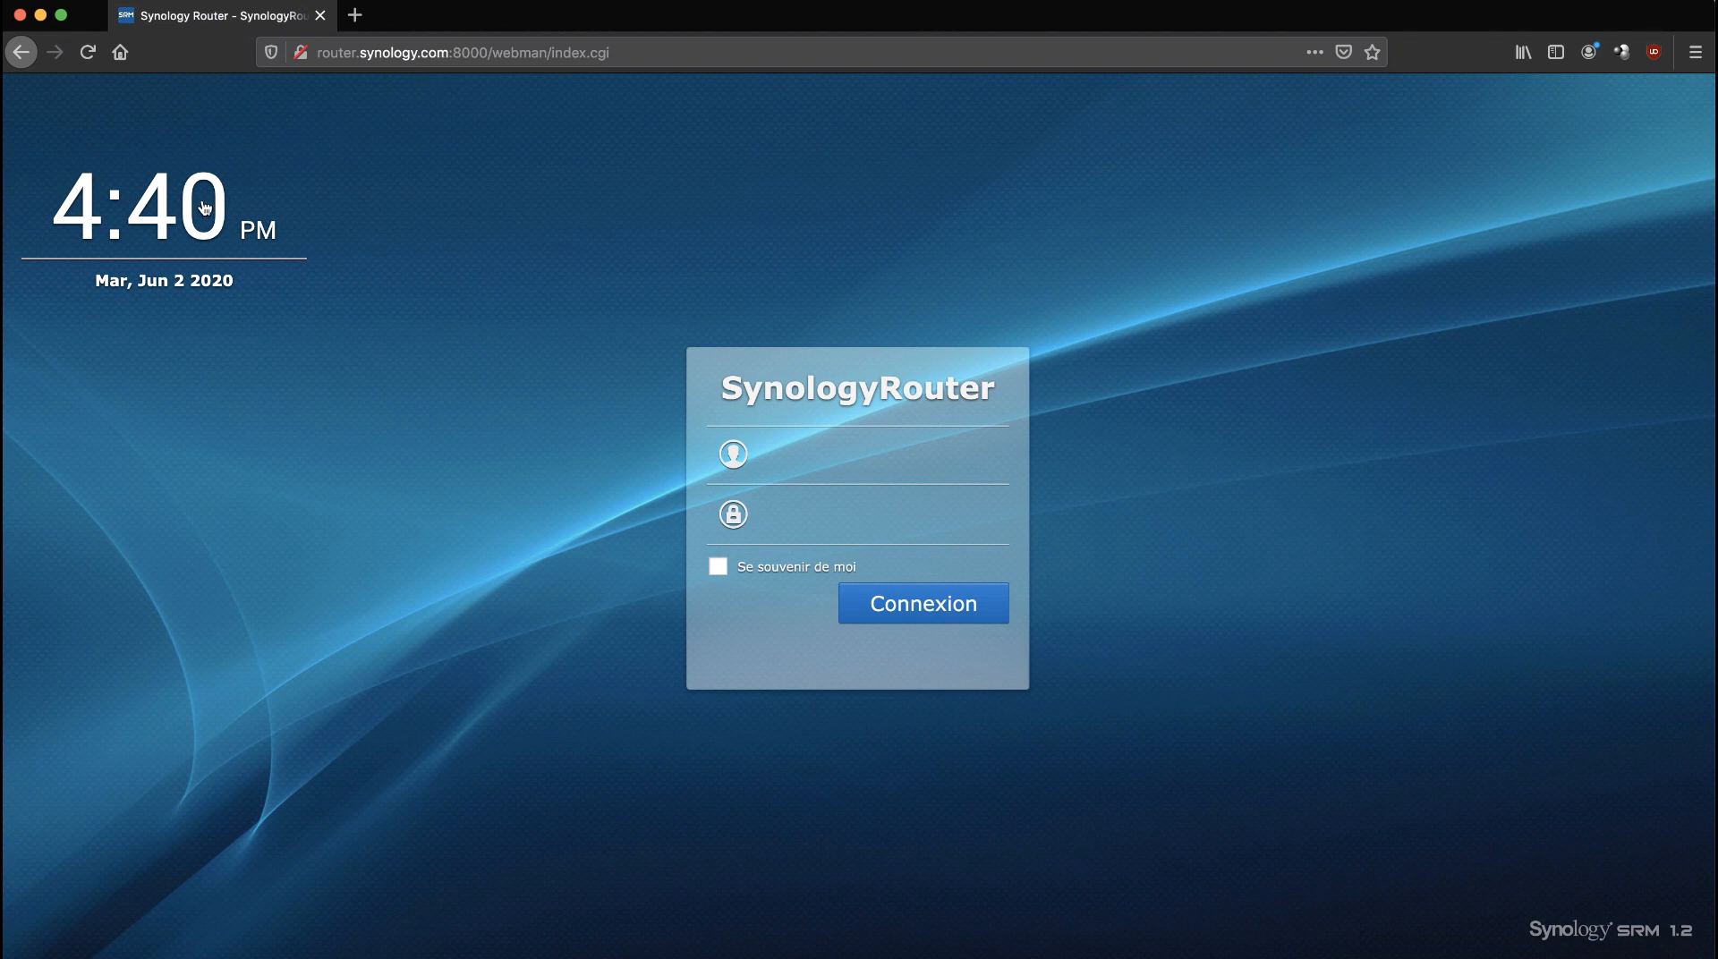
Switch the login clock to 24-hour display and enter the username Administrateur.
{"action": "left_click", "coordinate": [205, 209]}
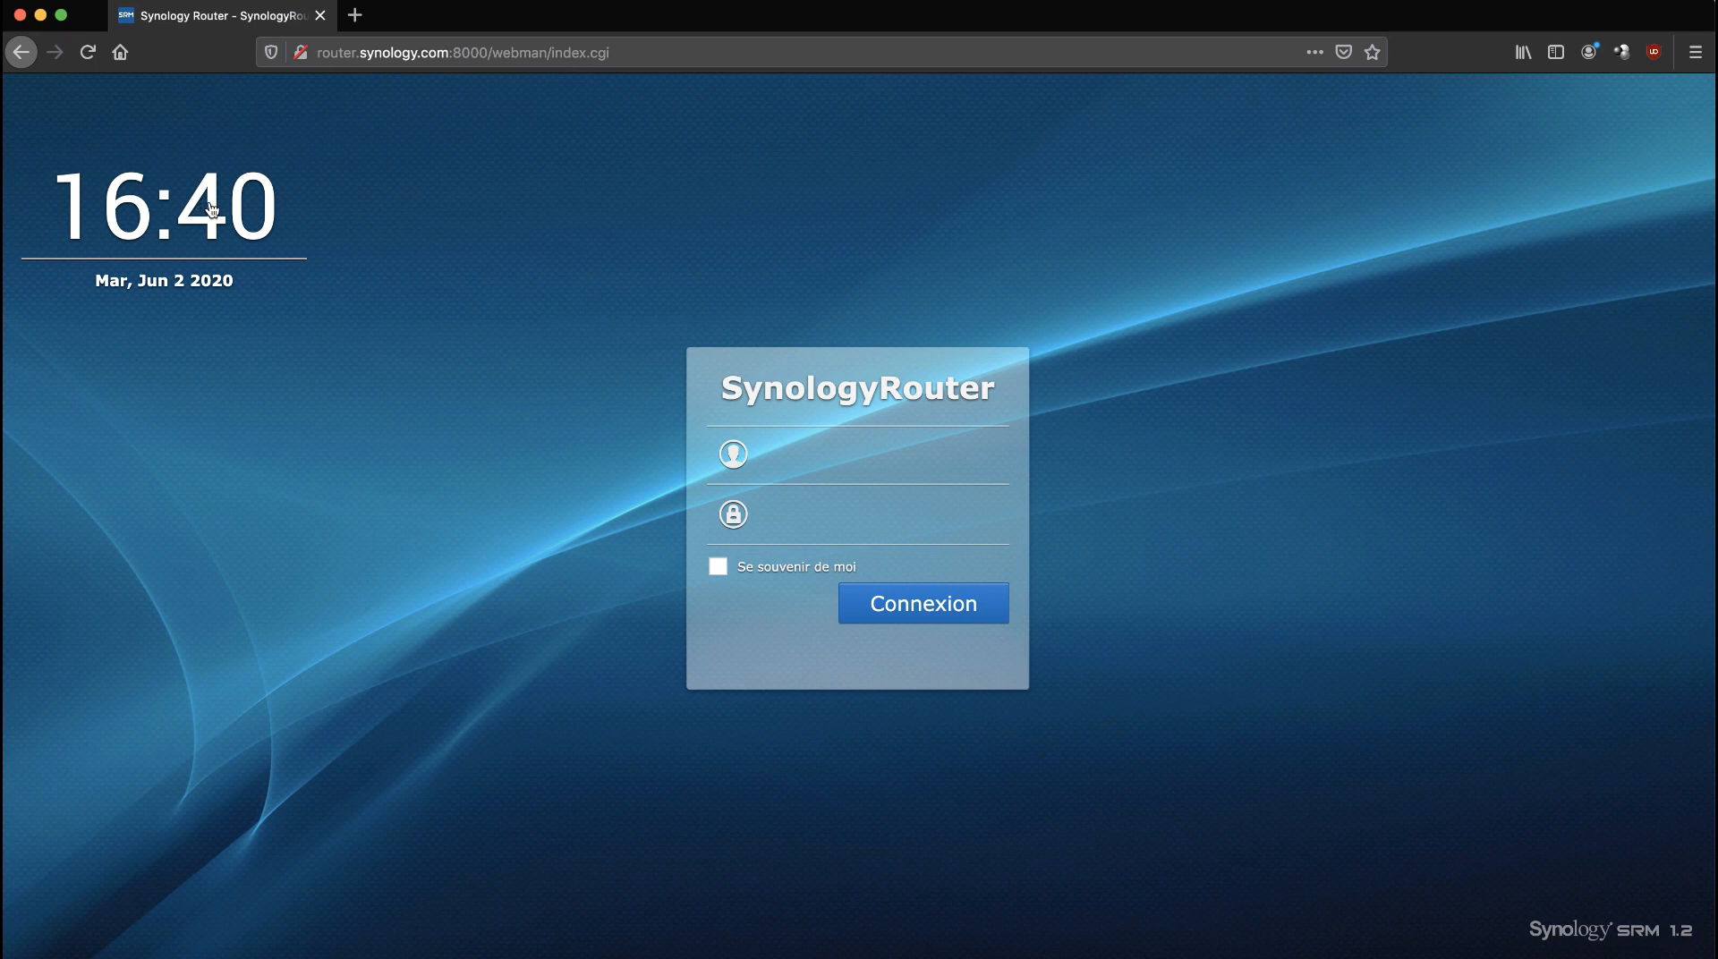
{"action": "left_click", "coordinate": [798, 469]}
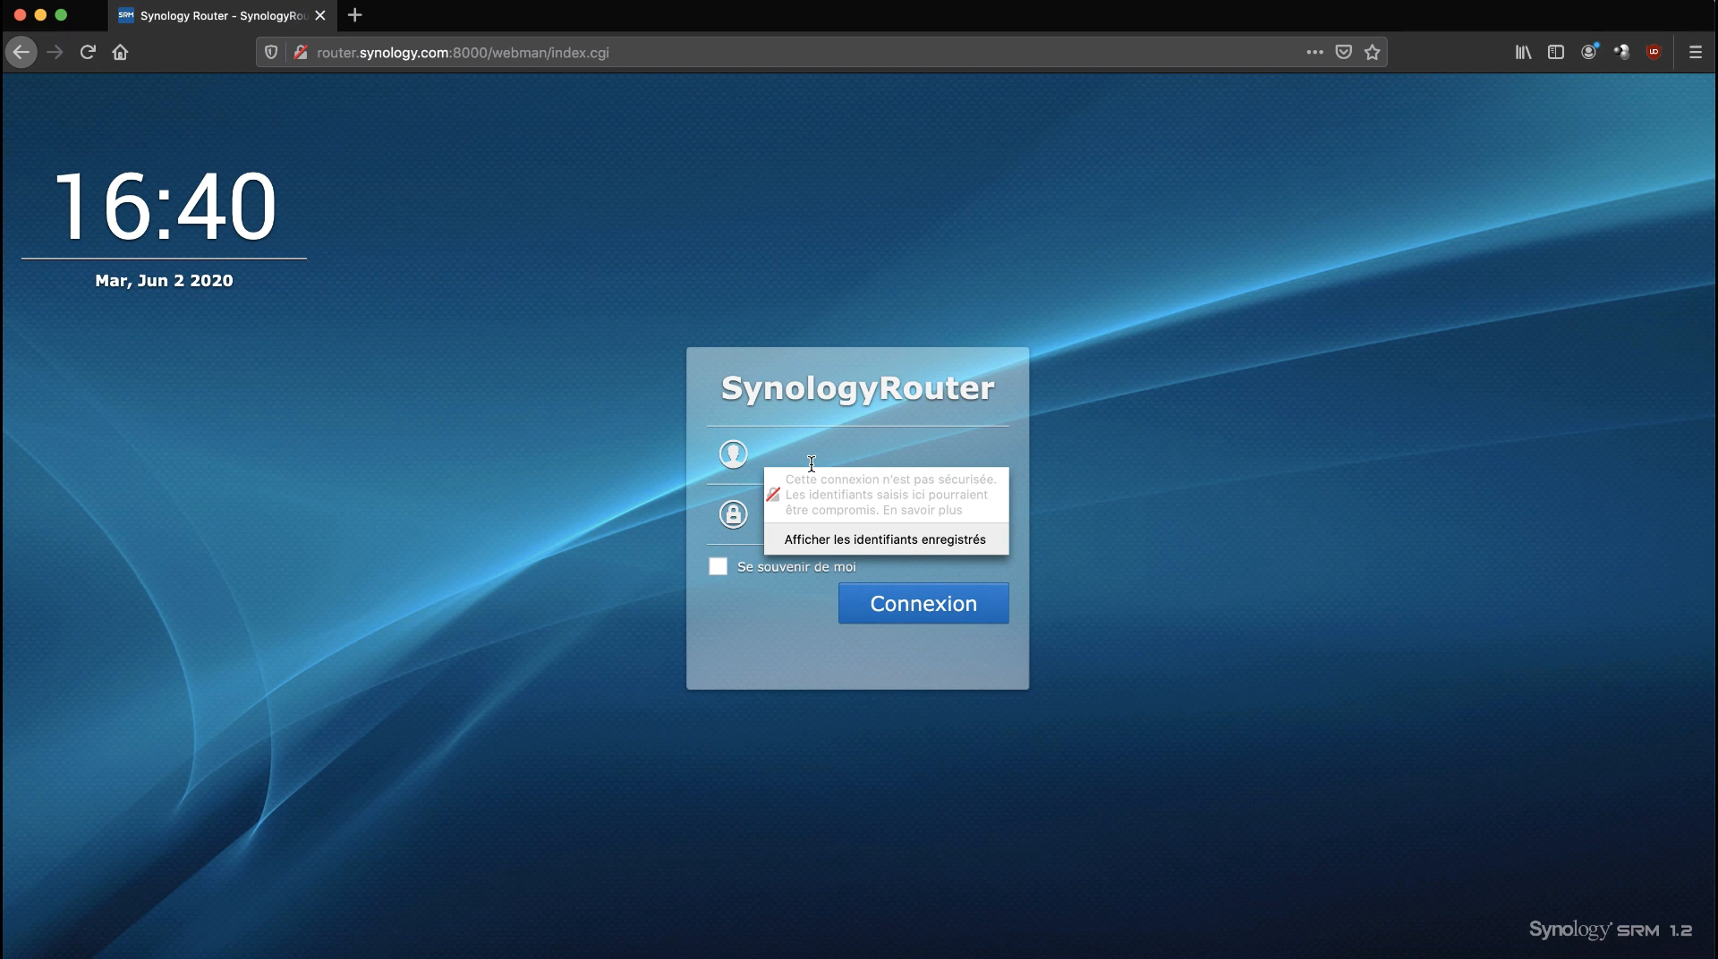
{"action": "type", "text": "Administrateur"}
{"action": "left_click", "coordinate": [1170, 466]}
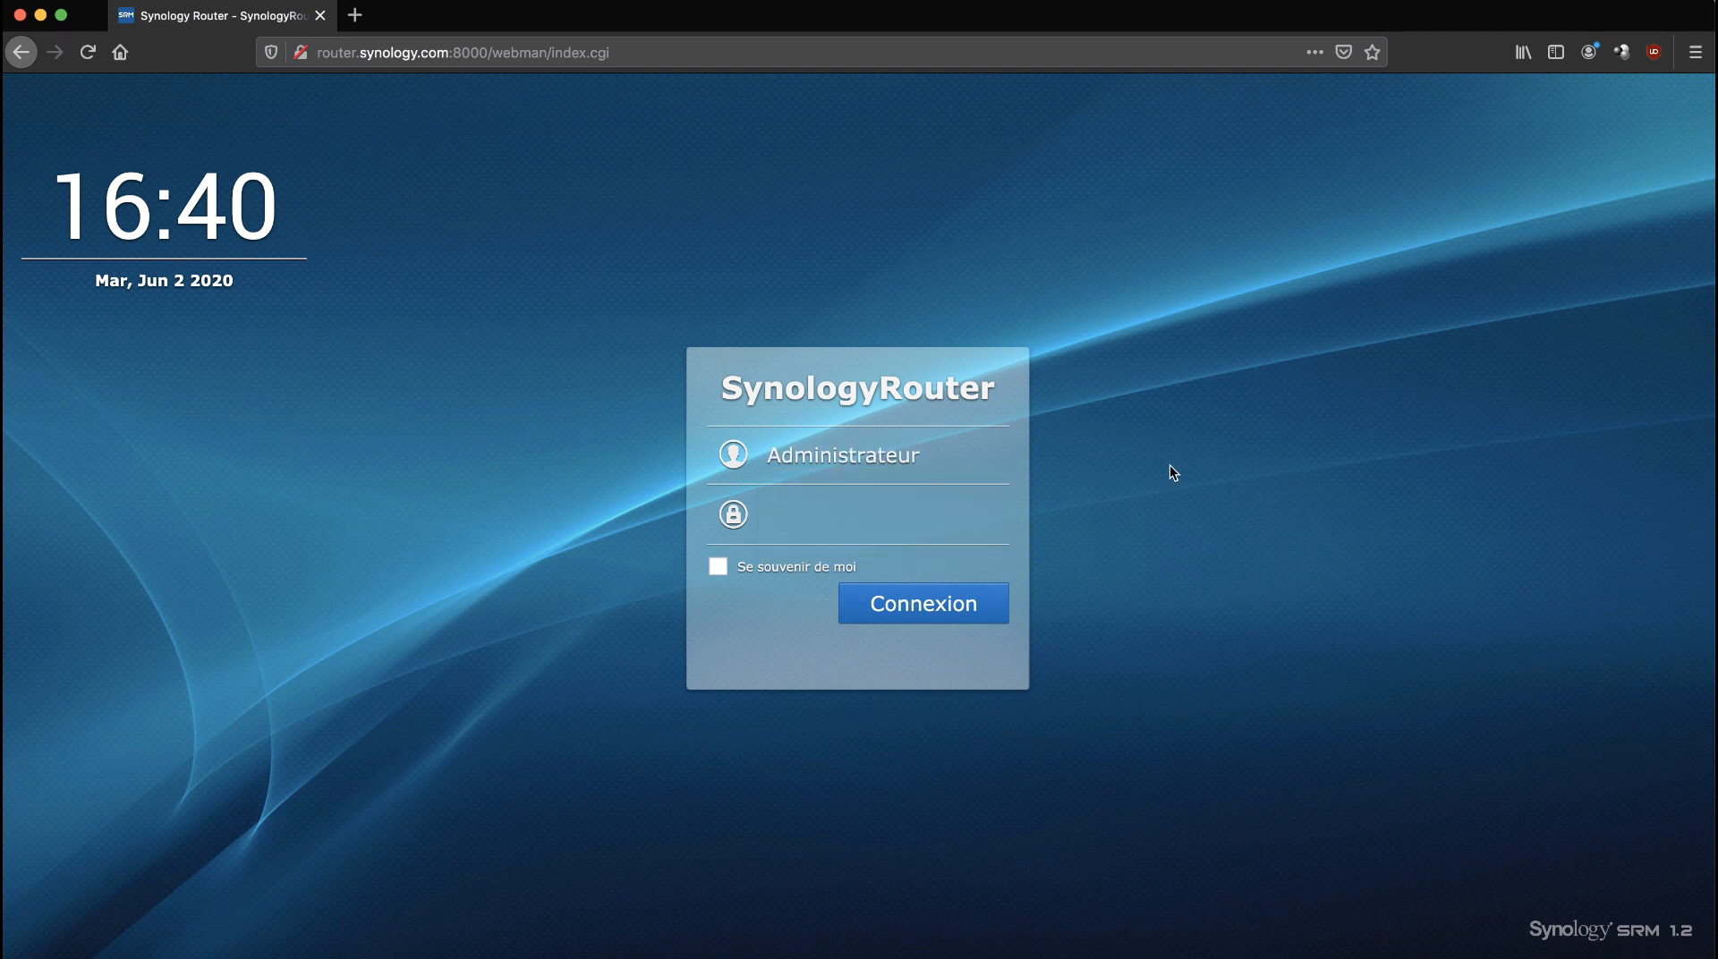
Enter the administrator password, sign in, and decline Firefox's offer to save the login.
{"action": "left_click", "coordinate": [839, 535]}
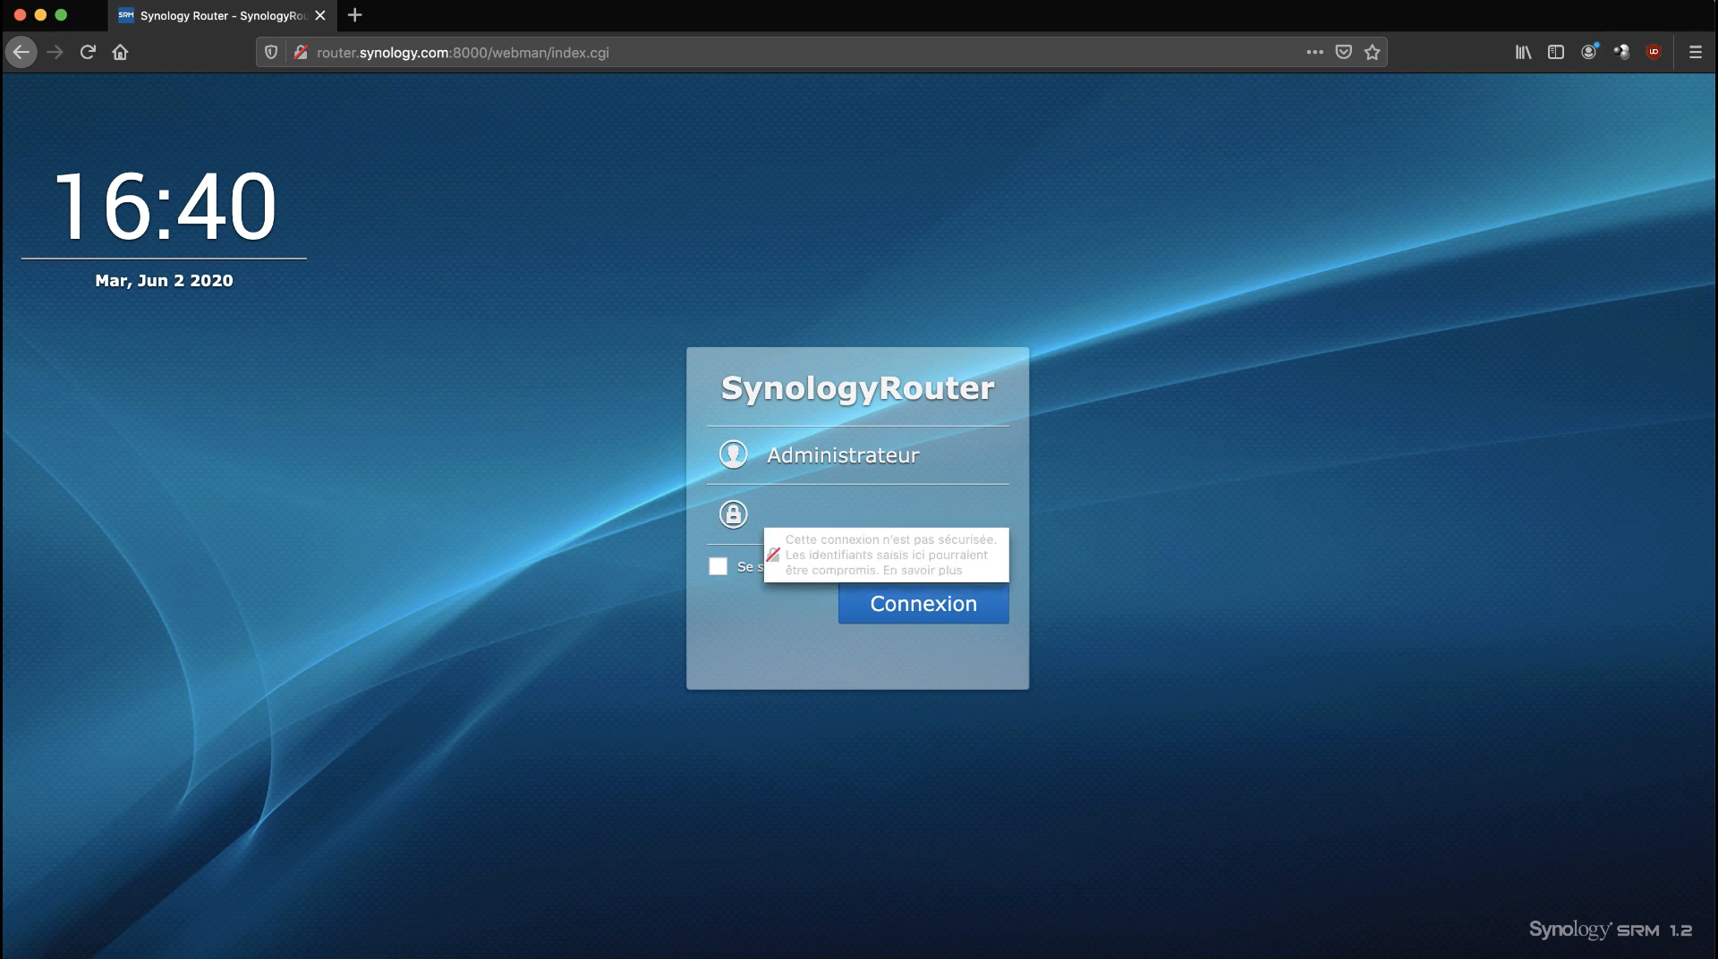
{"action": "type", "text": "••••••••"}
{"action": "left_click", "coordinate": [1094, 577]}
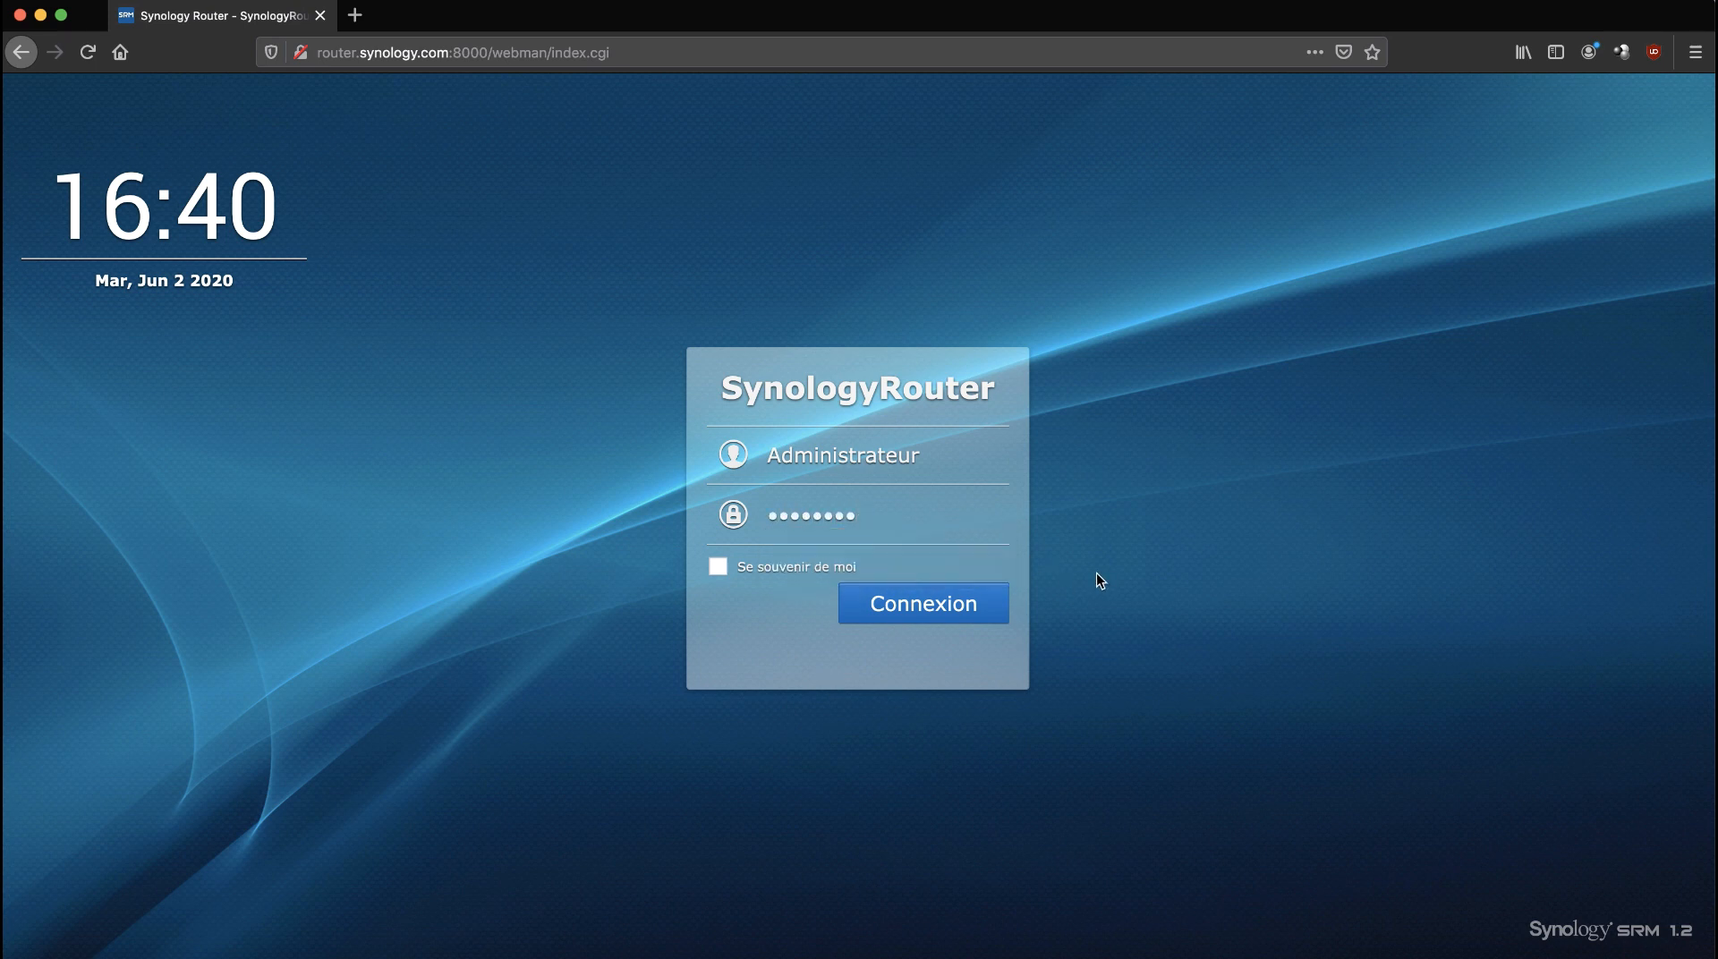
{"action": "left_click", "coordinate": [910, 612]}
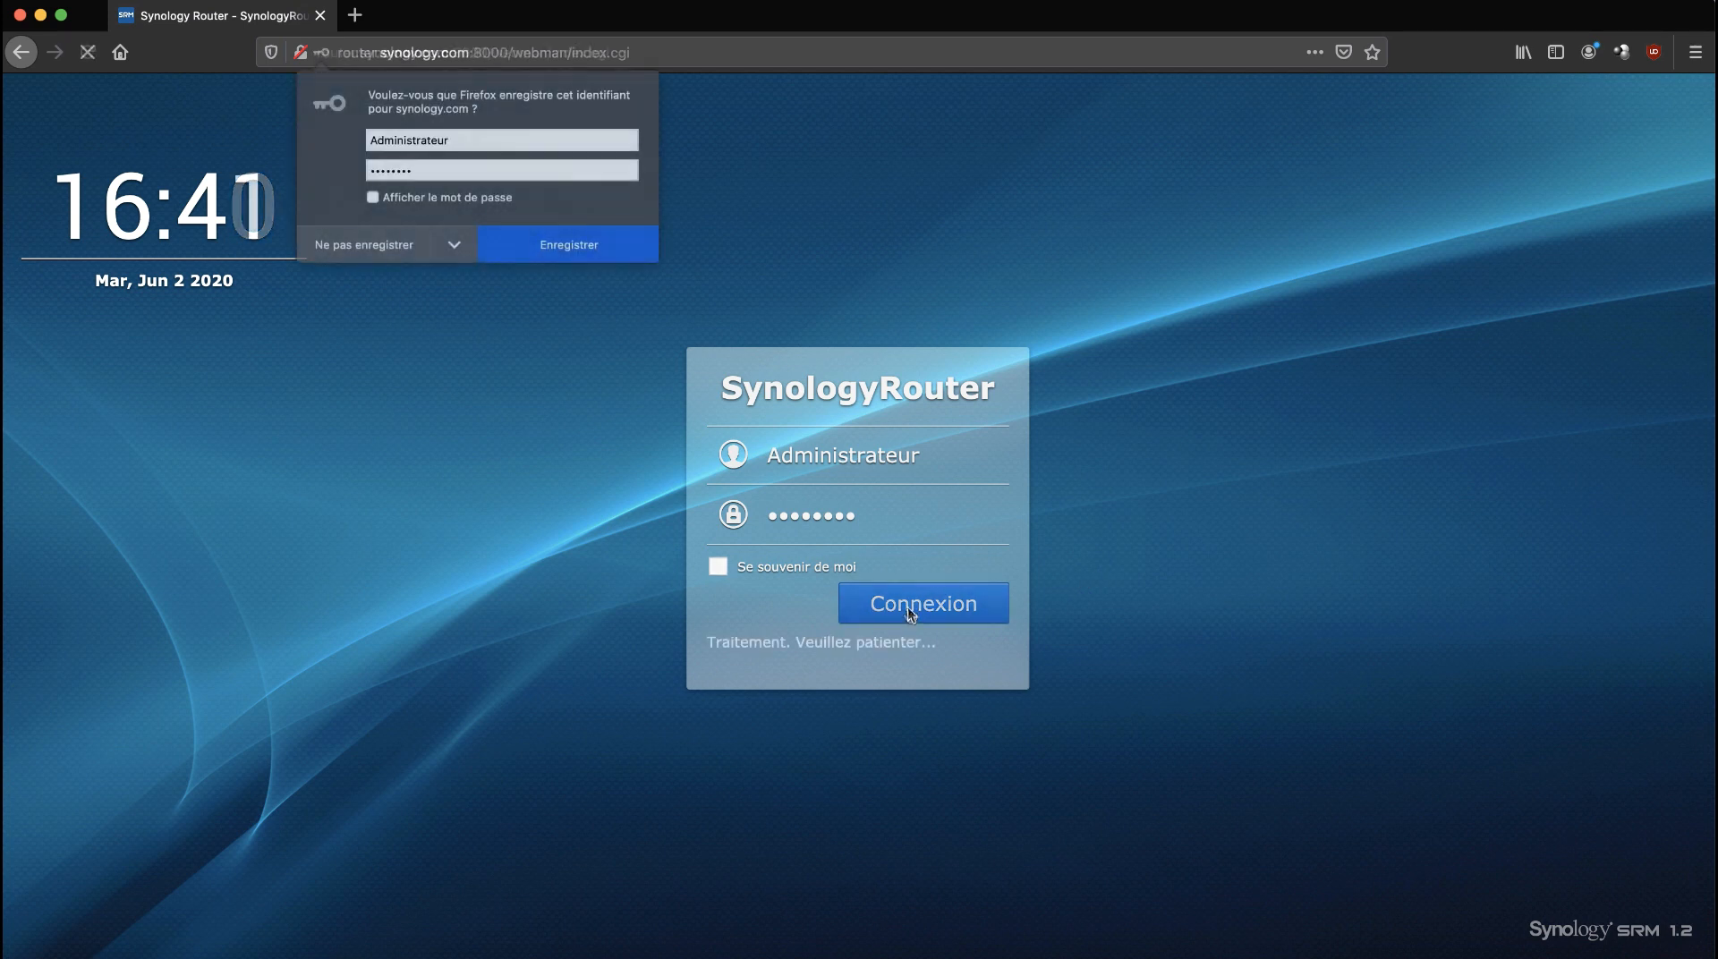
{"action": "left_click", "coordinate": [338, 251]}
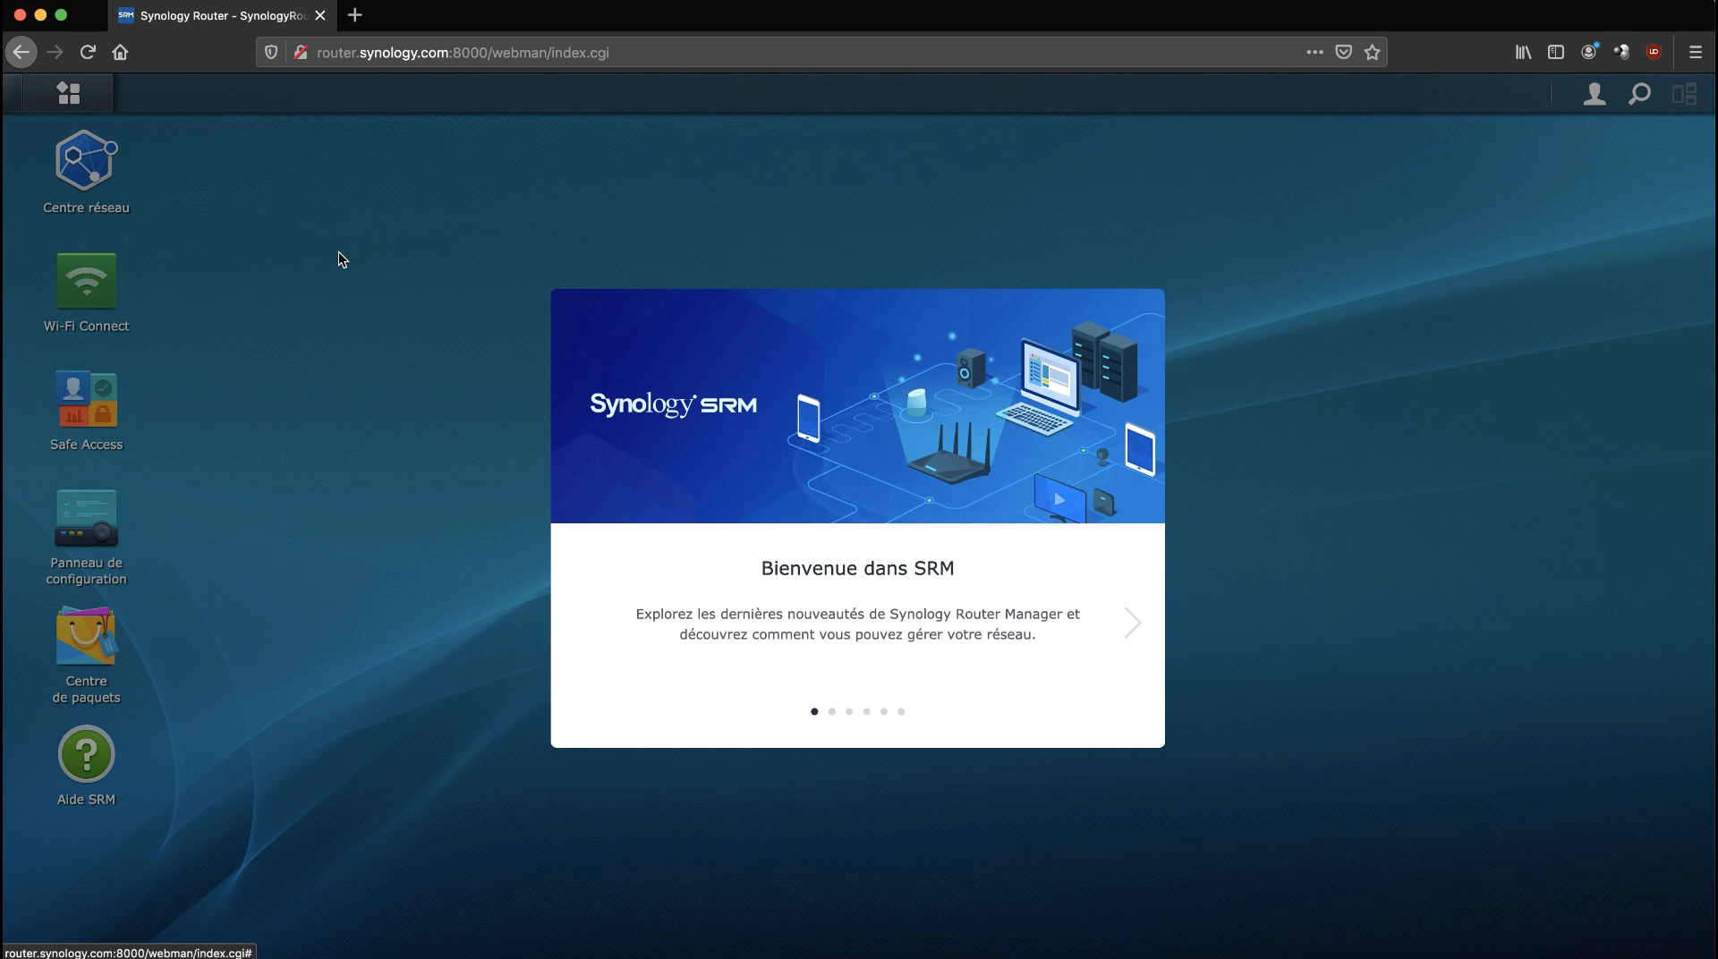
Advance the tour past Safe Access, Threat Prevention, Configurations réseau and Restez à jour to Gestion en déplacement.
{"action": "left_click", "coordinate": [1133, 623]}
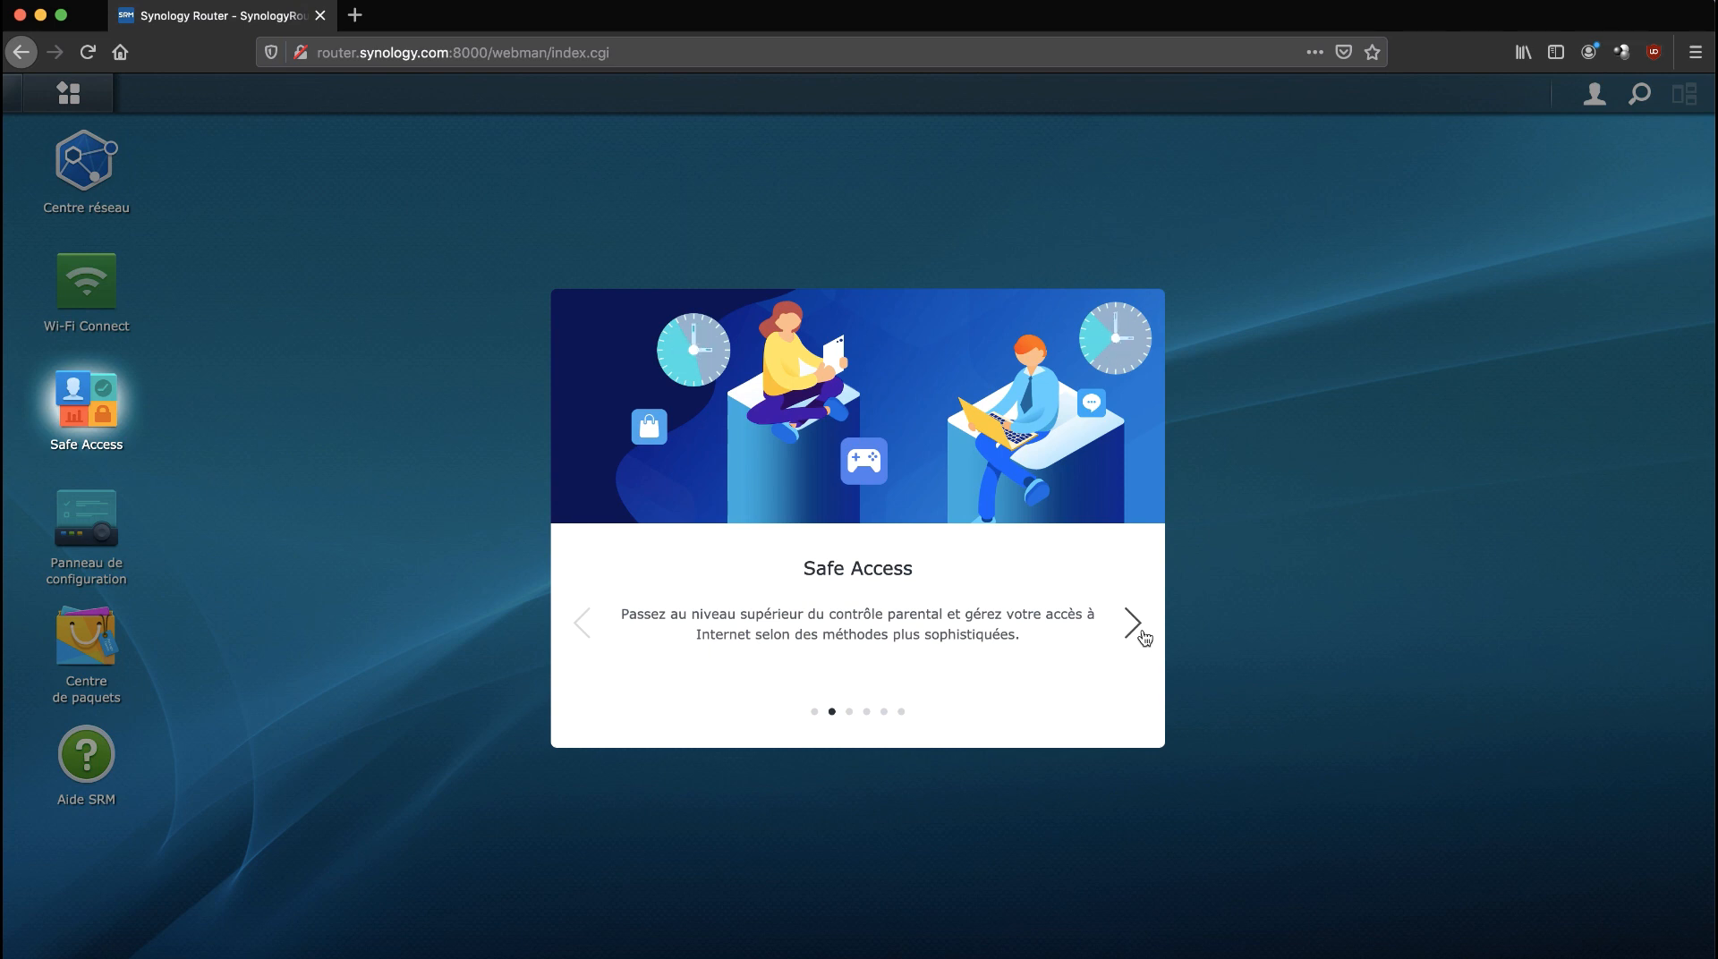
{"action": "left_click", "coordinate": [1133, 623]}
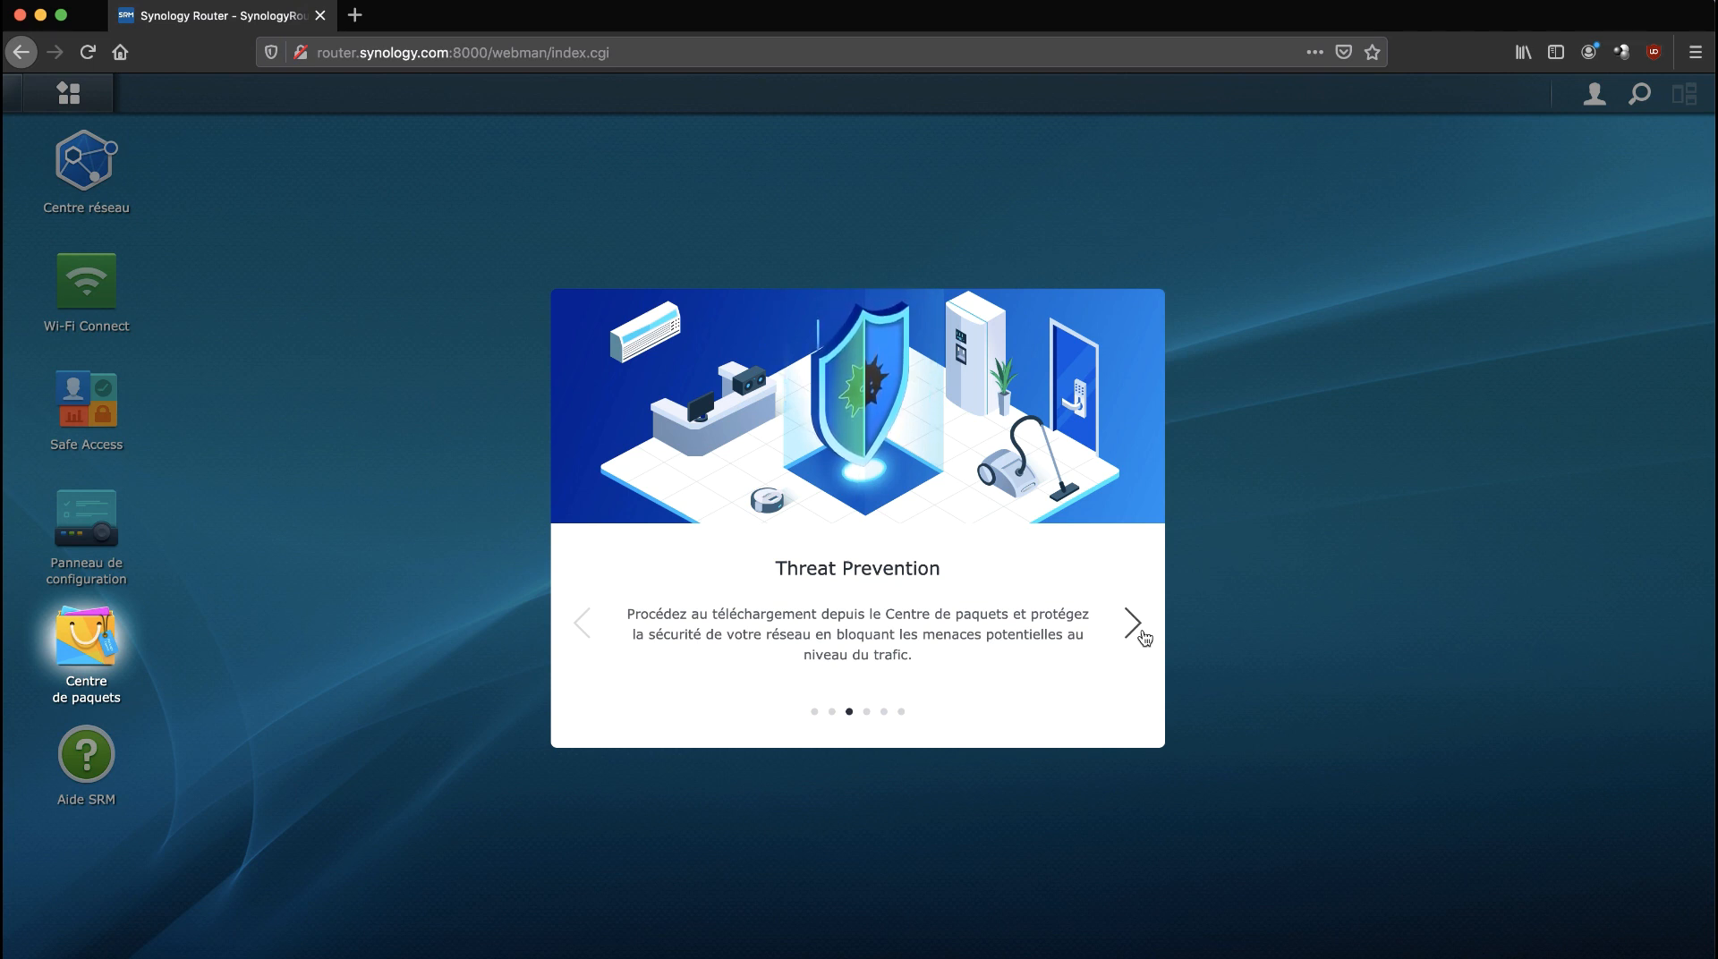
{"action": "left_click", "coordinate": [1141, 633]}
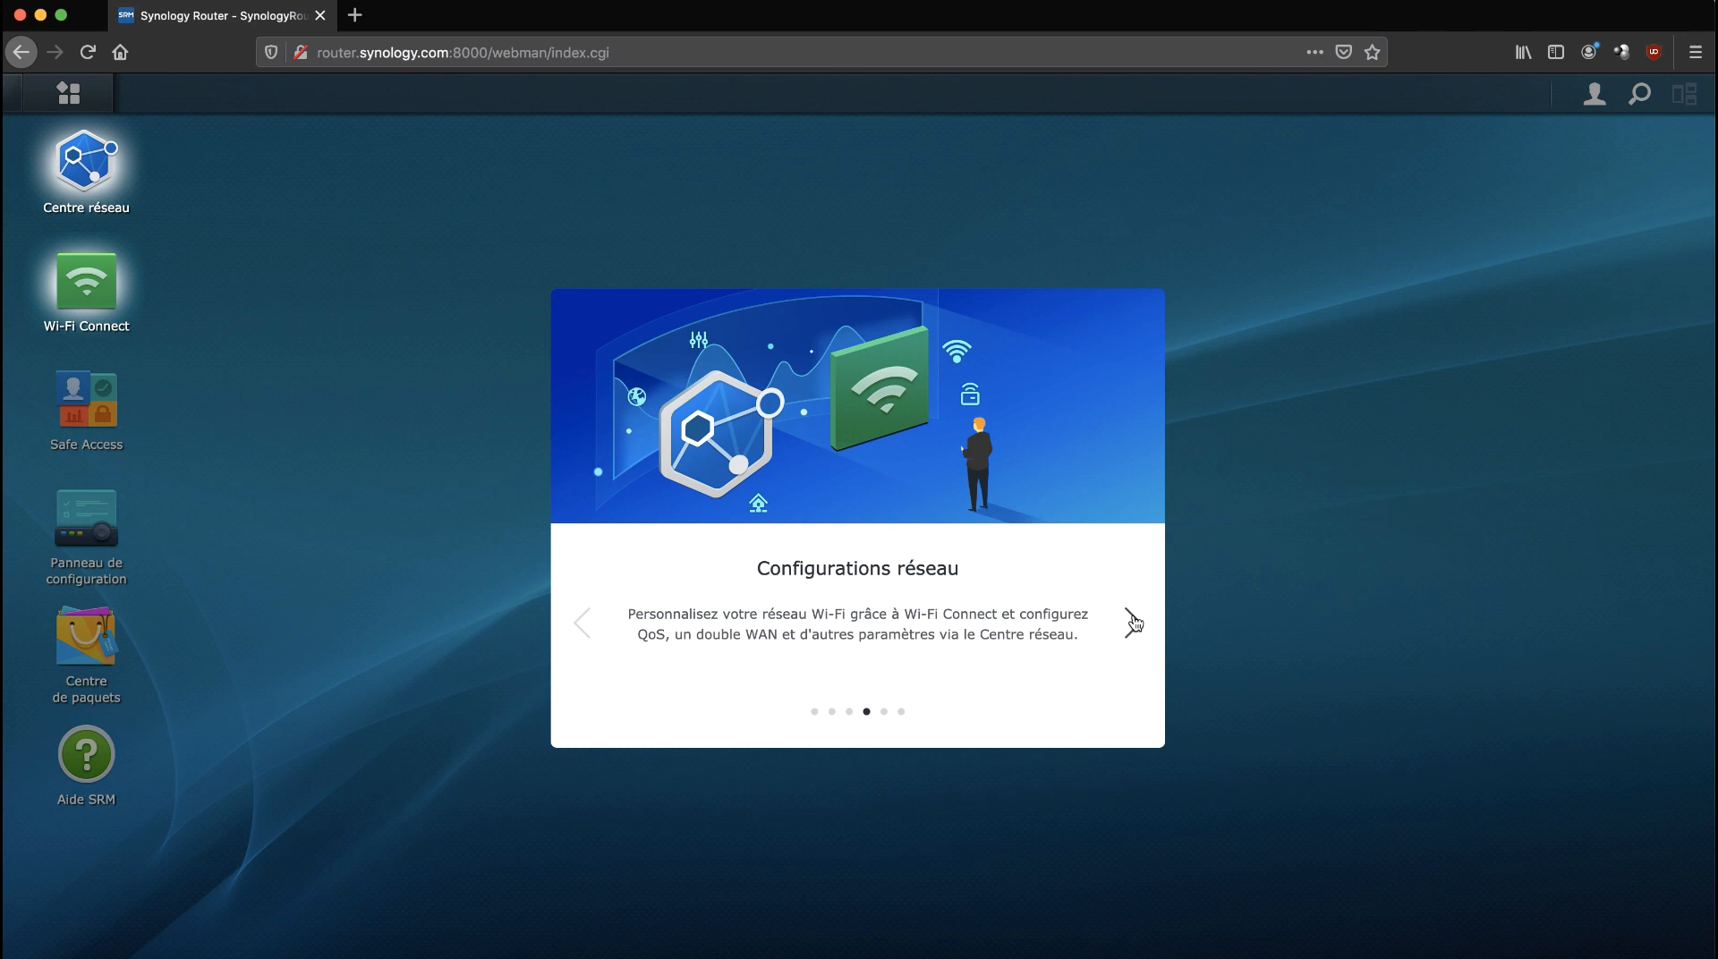
{"action": "left_click", "coordinate": [1133, 622]}
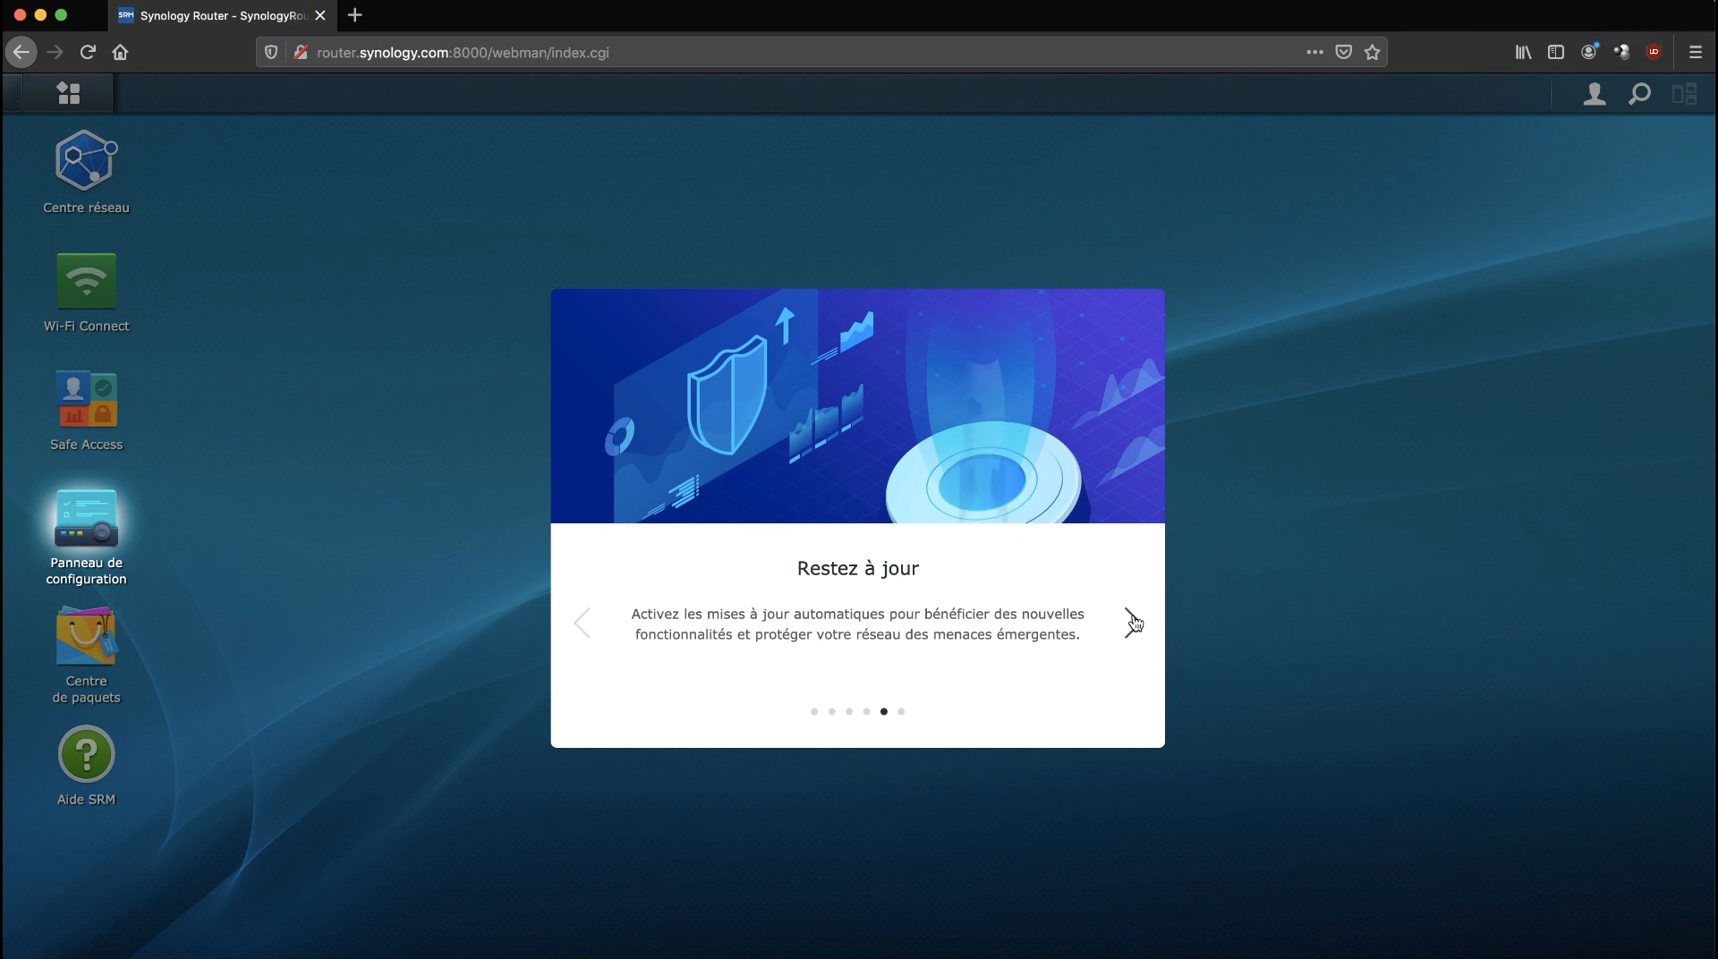
{"action": "left_click", "coordinate": [1133, 621]}
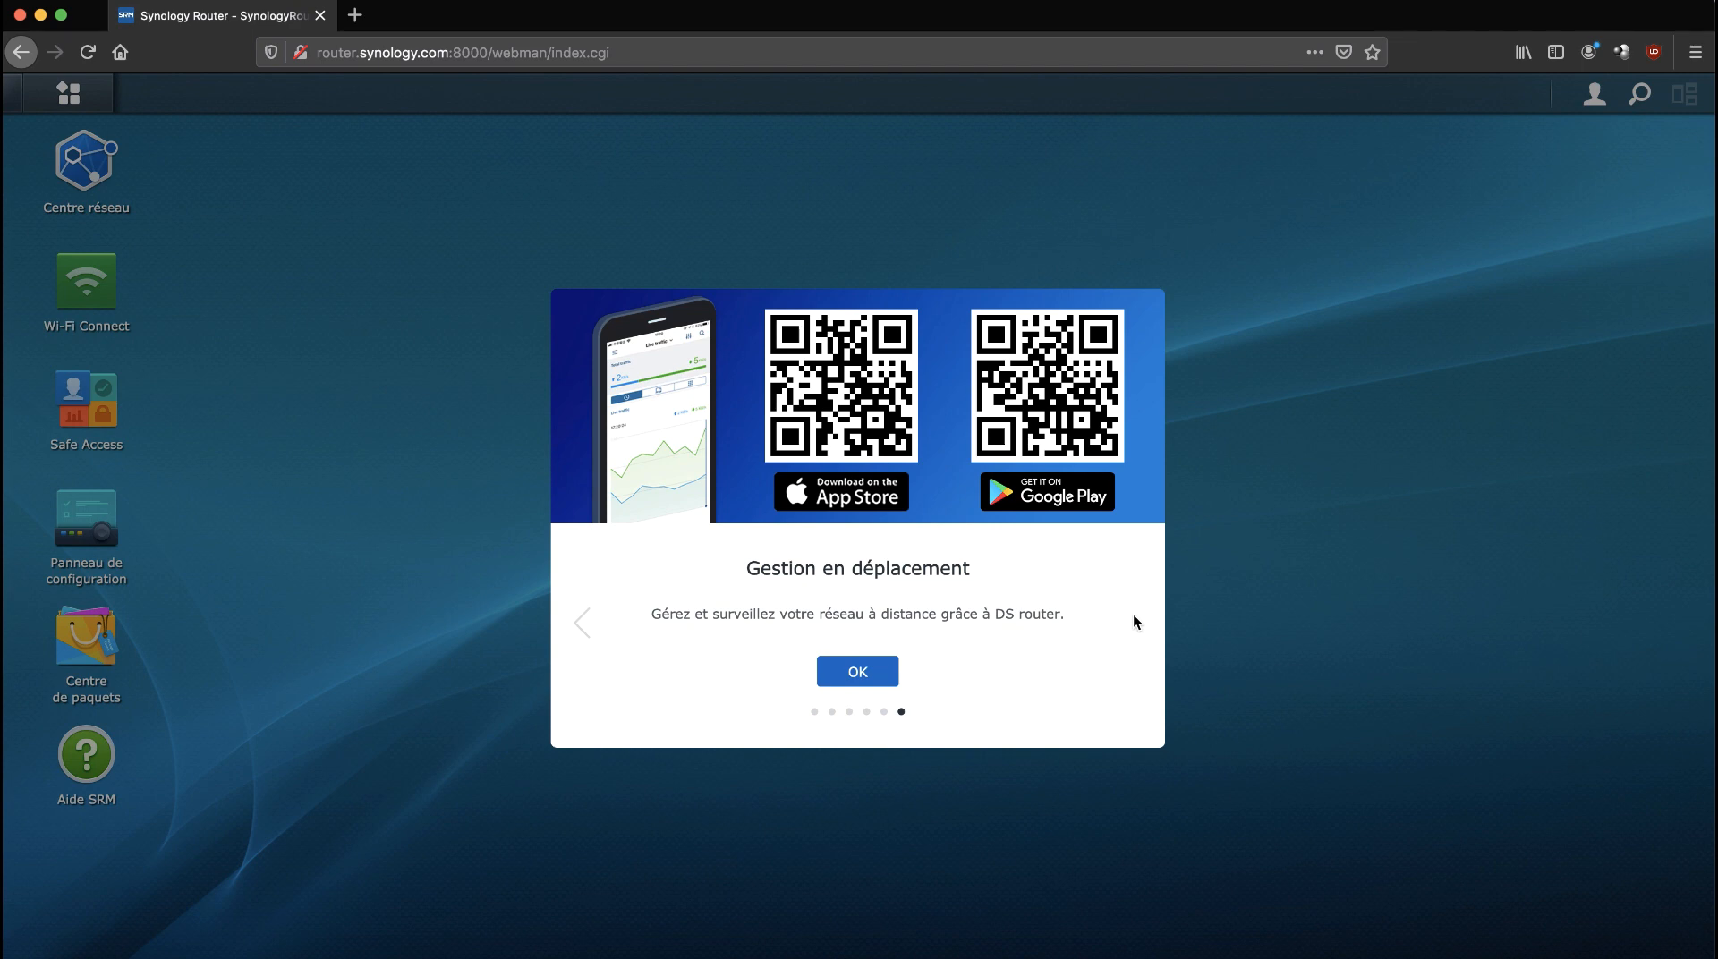
Close the welcome tour with OK and answer Non merci ! to Pageview Analytics.
{"action": "left_click", "coordinate": [868, 671]}
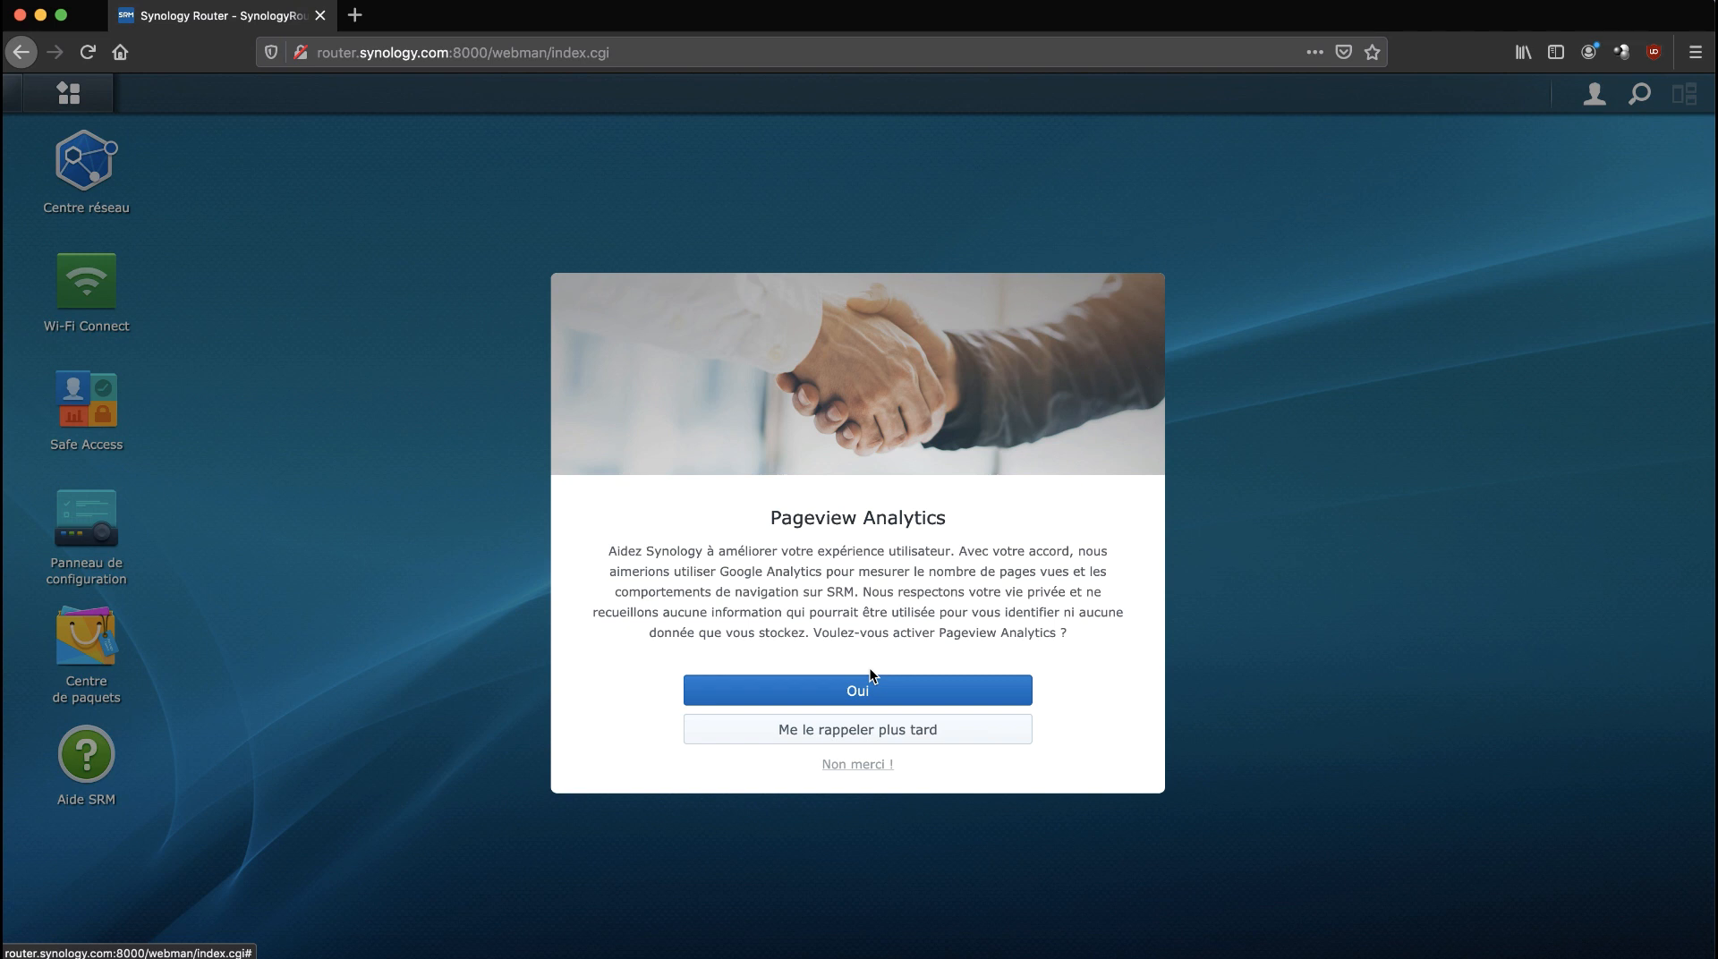
{"action": "left_click", "coordinate": [857, 765]}
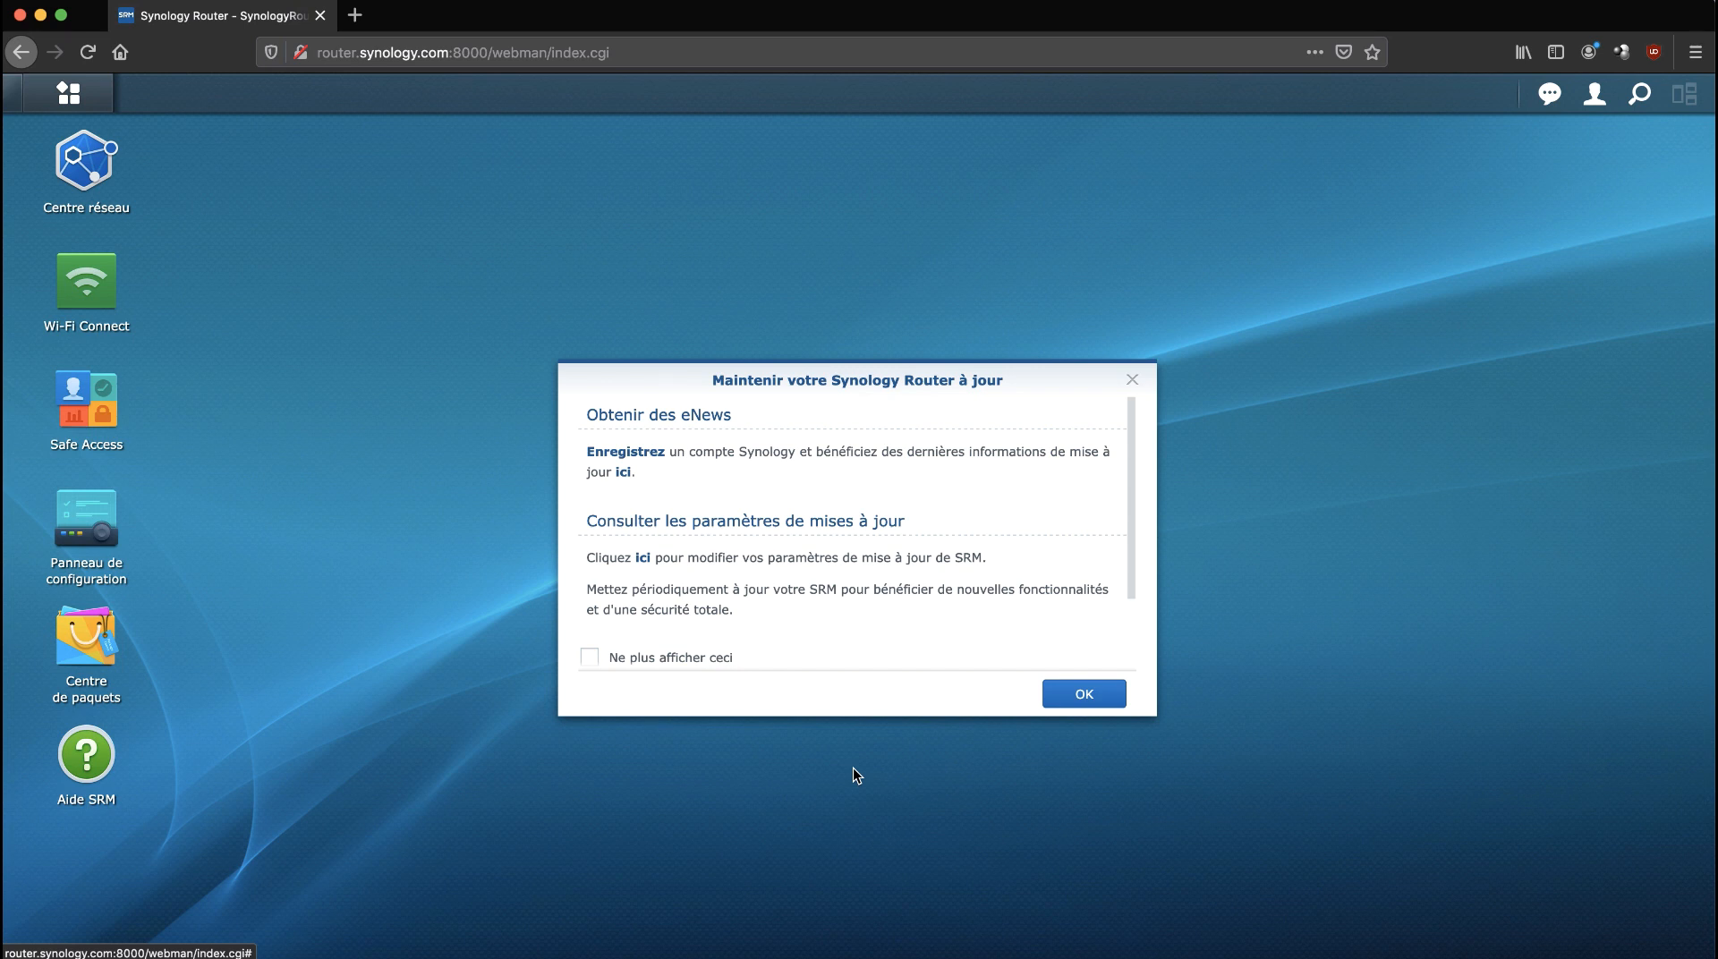
{"action": "scroll", "coordinate": [857, 564], "scroll_direction": "down", "scroll_amount": 1}
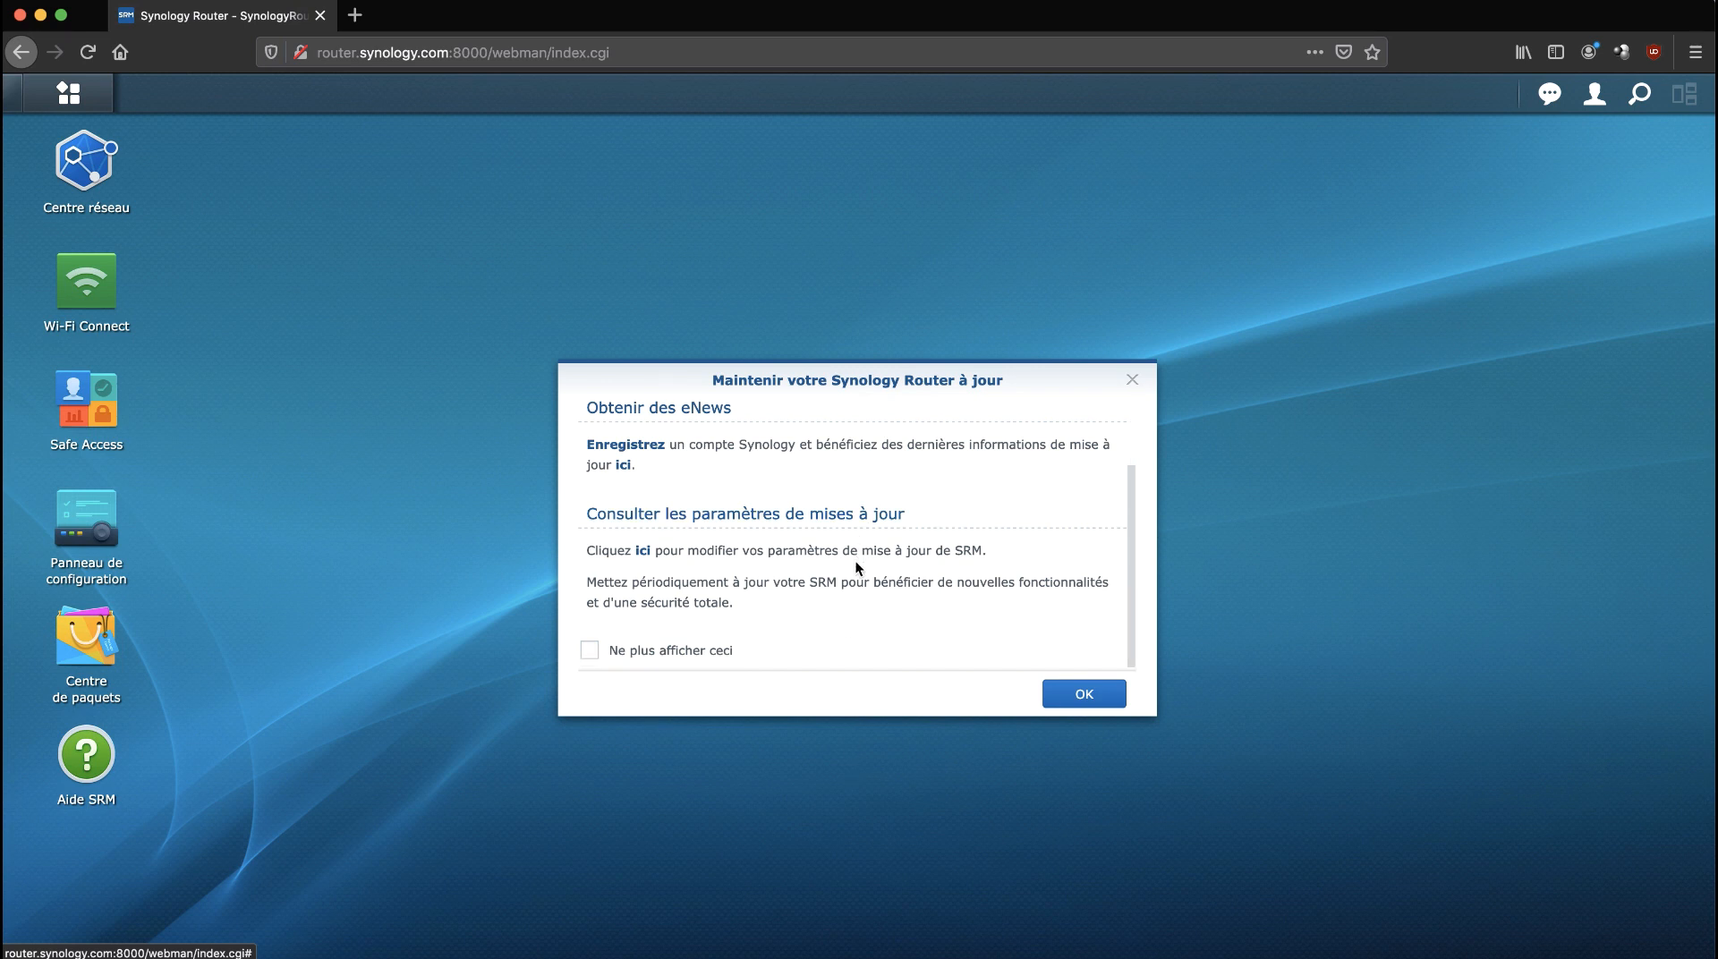